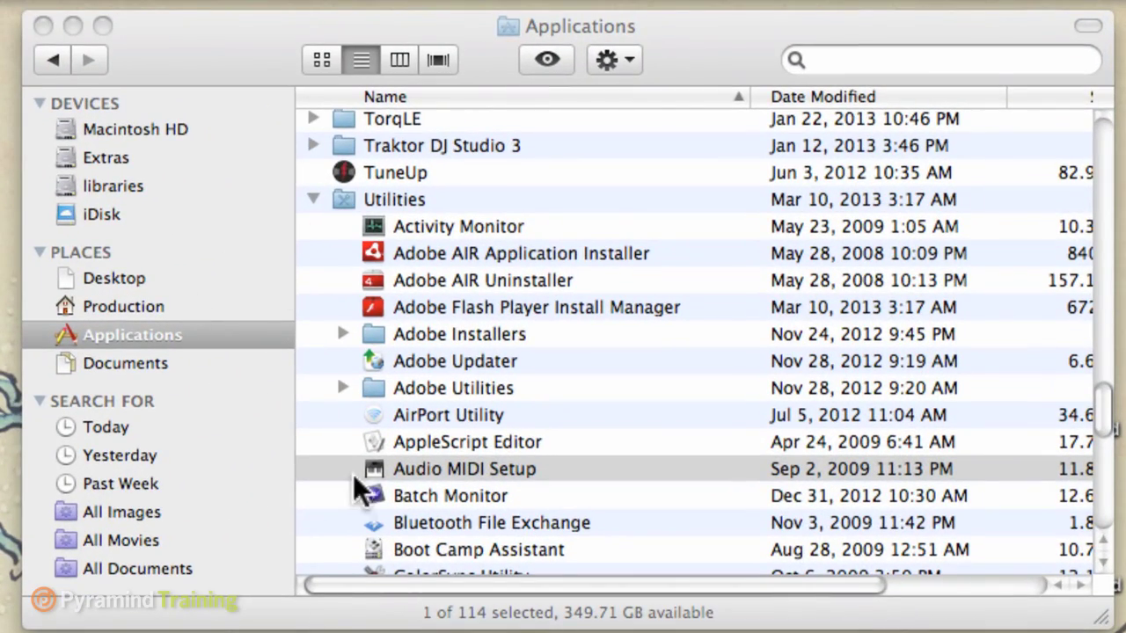
# Open Audio MIDI Setup from the Utilities folder and add a new aggregate device
pyautogui.doubleClick(414, 464)
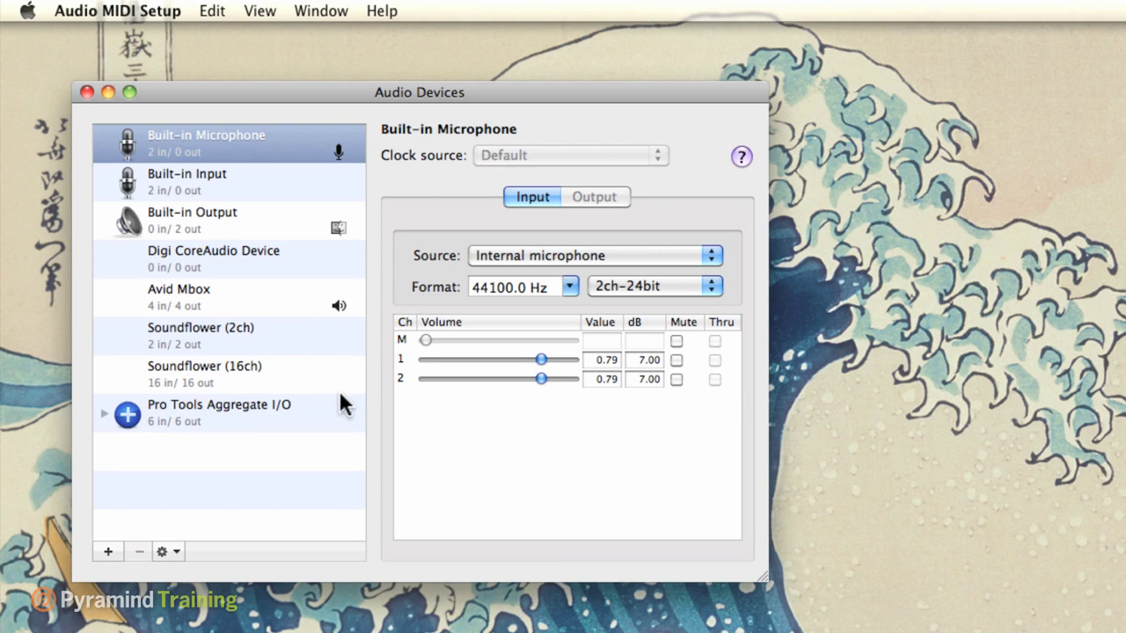
pyautogui.click(102, 552)
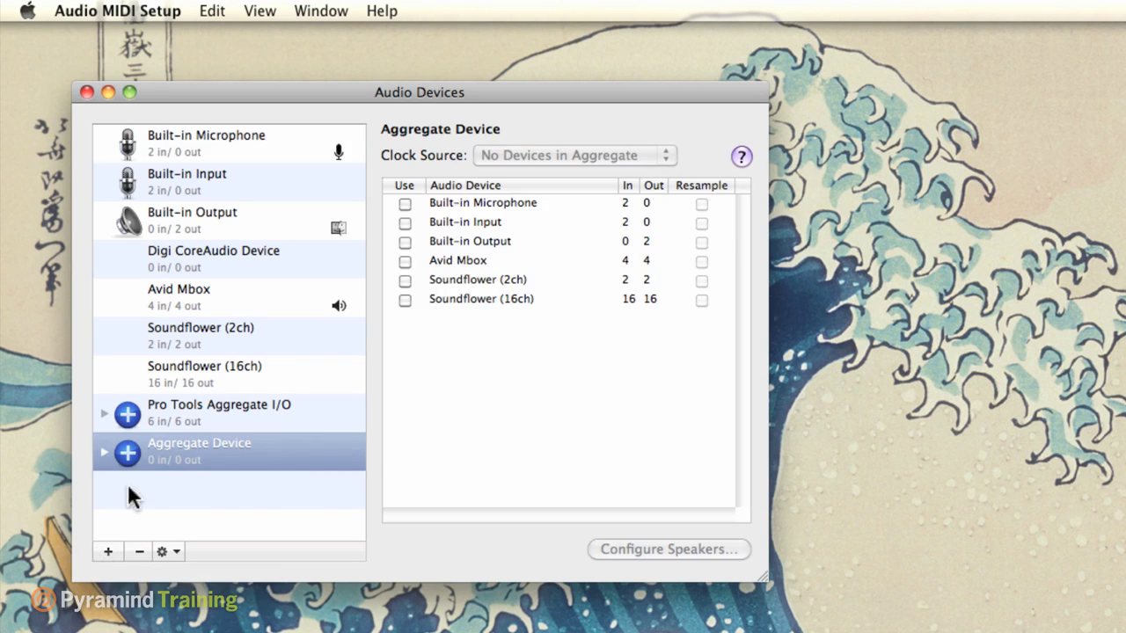
# Rename the new aggregate device as Reason Aggregate Device
pyautogui.click(173, 445)
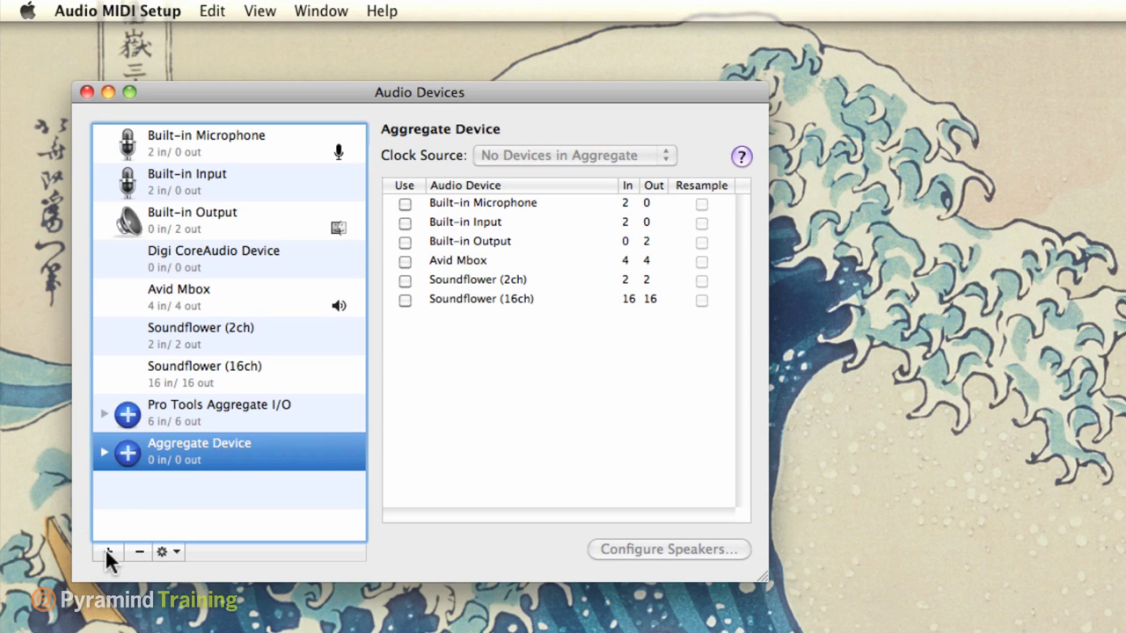
pyautogui.click(178, 439)
pyautogui.click(141, 439)
pyautogui.click(150, 440)
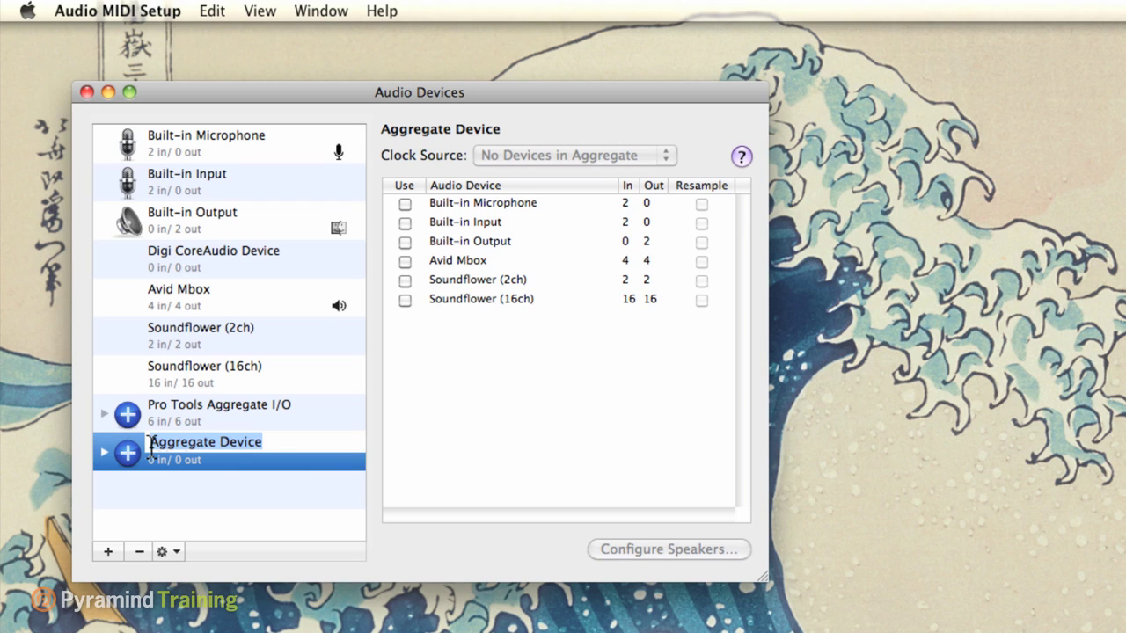
pyautogui.click(151, 445)
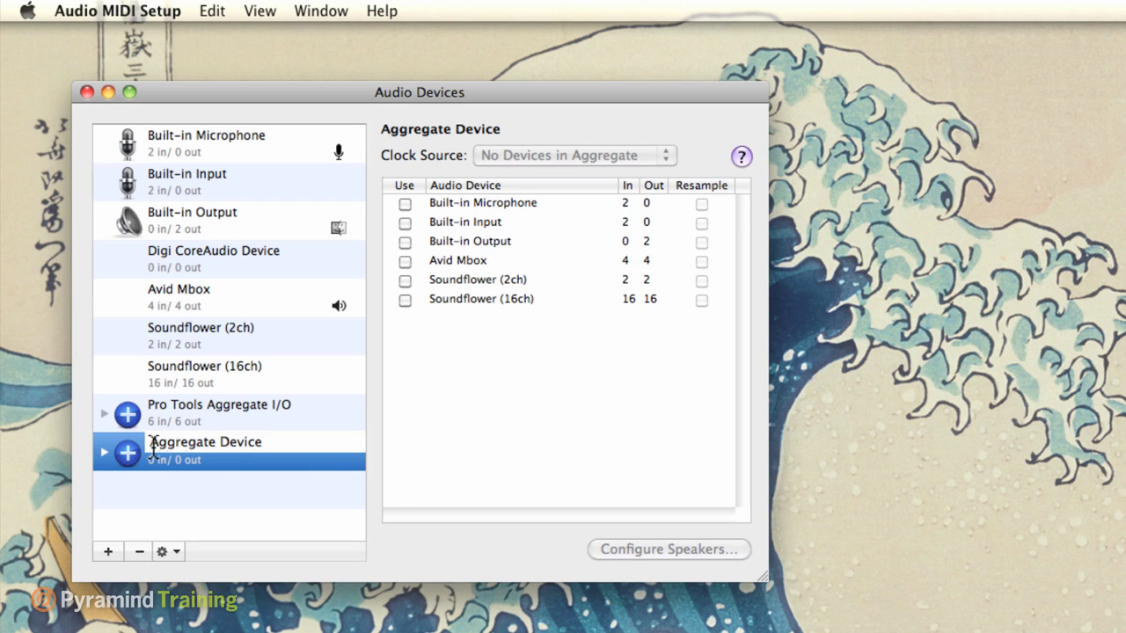
pyautogui.write('Reason')
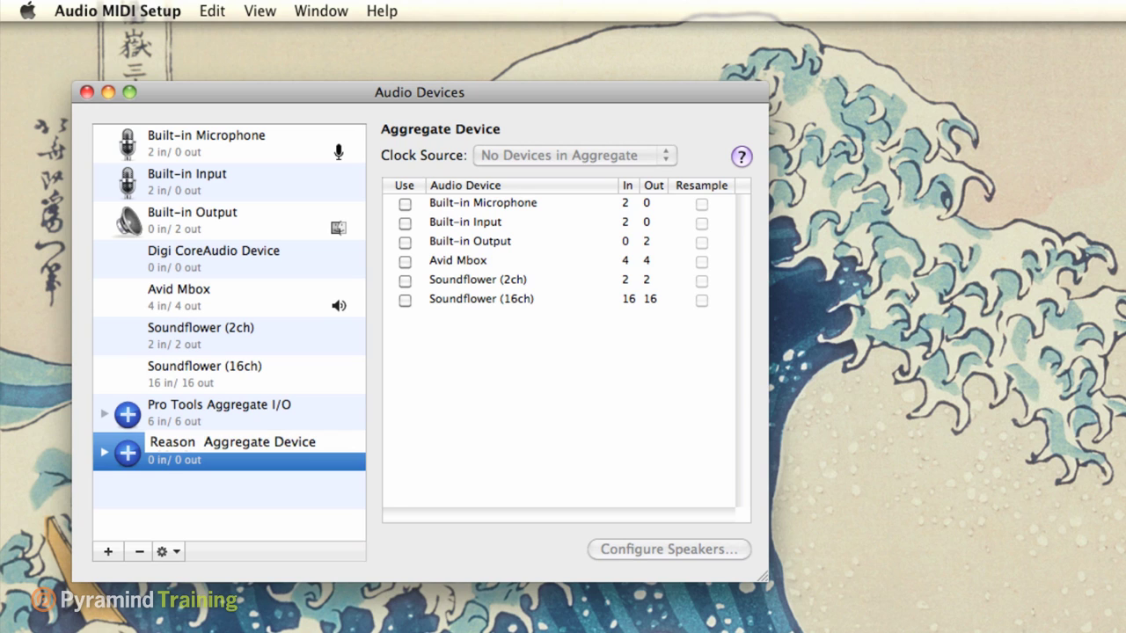
pyautogui.press('Return')
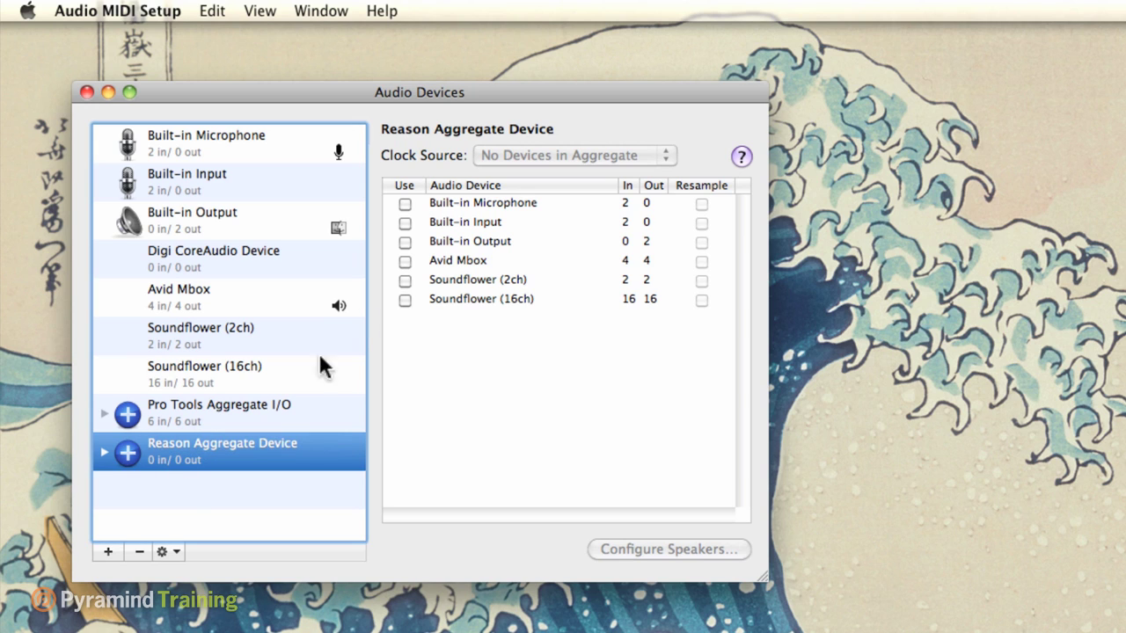
# Include the Avid Mbox and Soundflower (16ch) in the Reason Aggregate Device
pyautogui.click(404, 261)
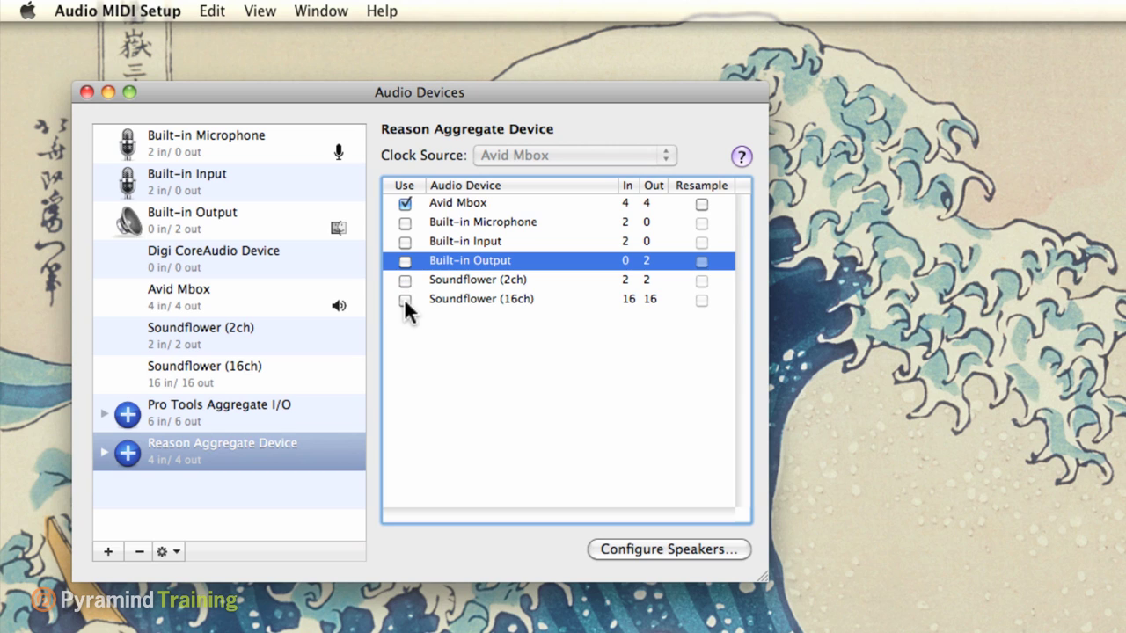
pyautogui.click(404, 300)
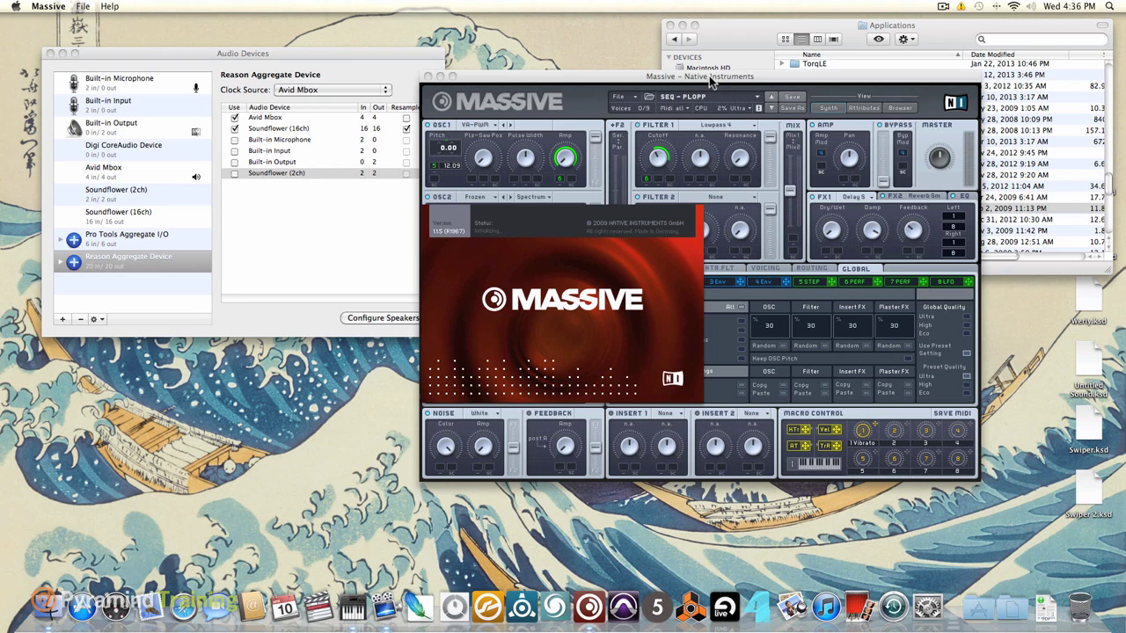
# Set the audio device in Massive's Audio and MIDI settings to Avid Mbox and accept the change
pyautogui.moveTo(706, 76); pyautogui.dragTo(641, 53)
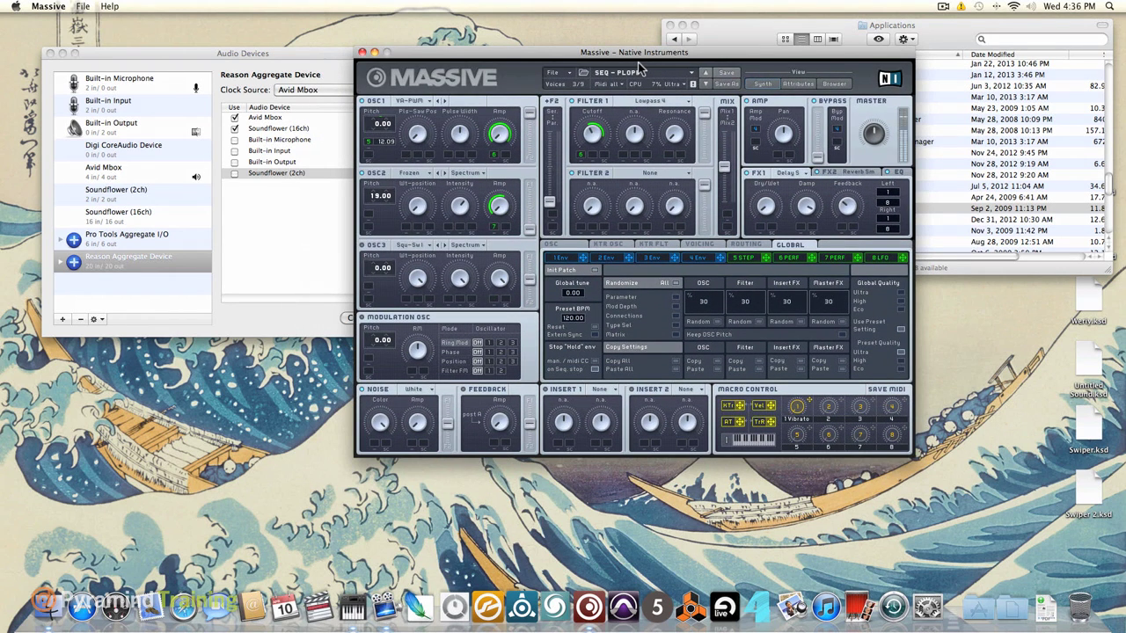
pyautogui.click(82, 6)
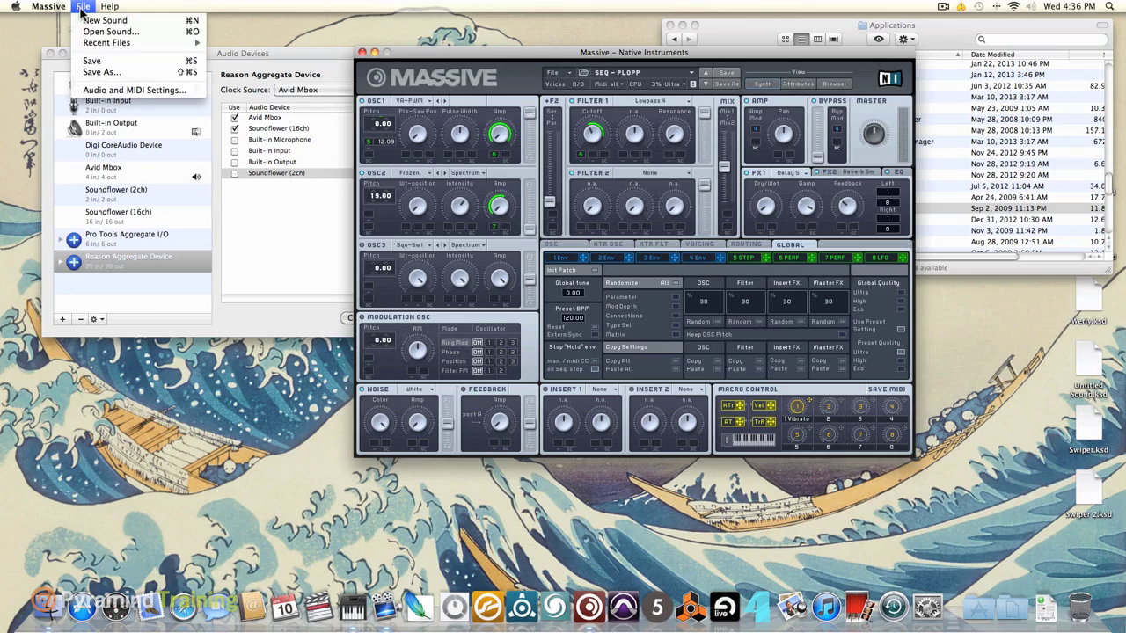
pyautogui.click(123, 90)
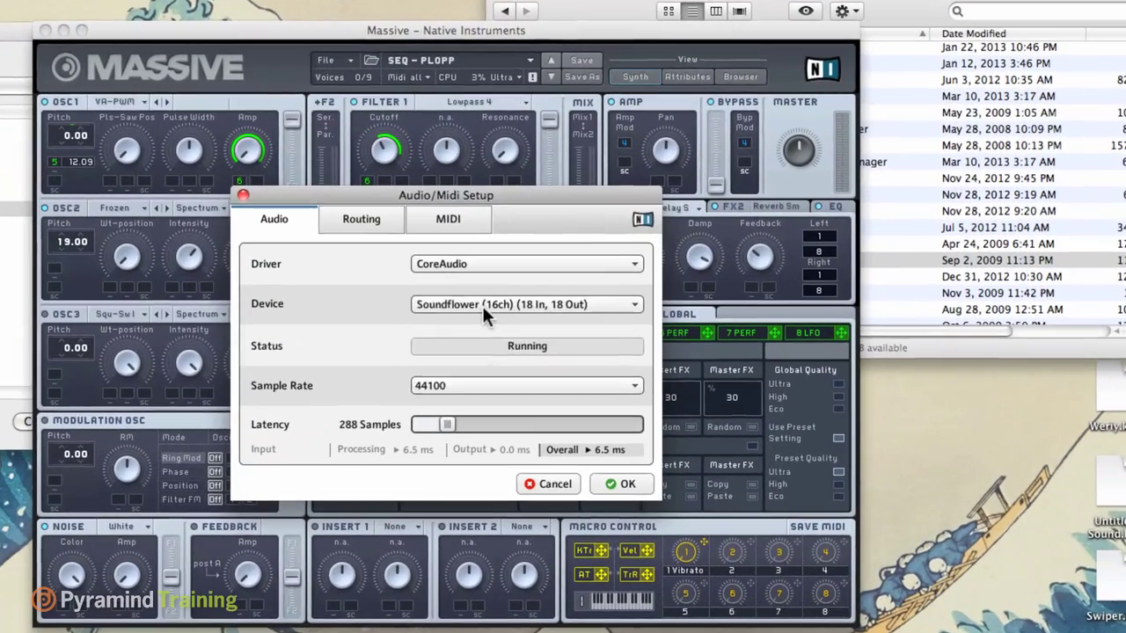
pyautogui.click(660, 239)
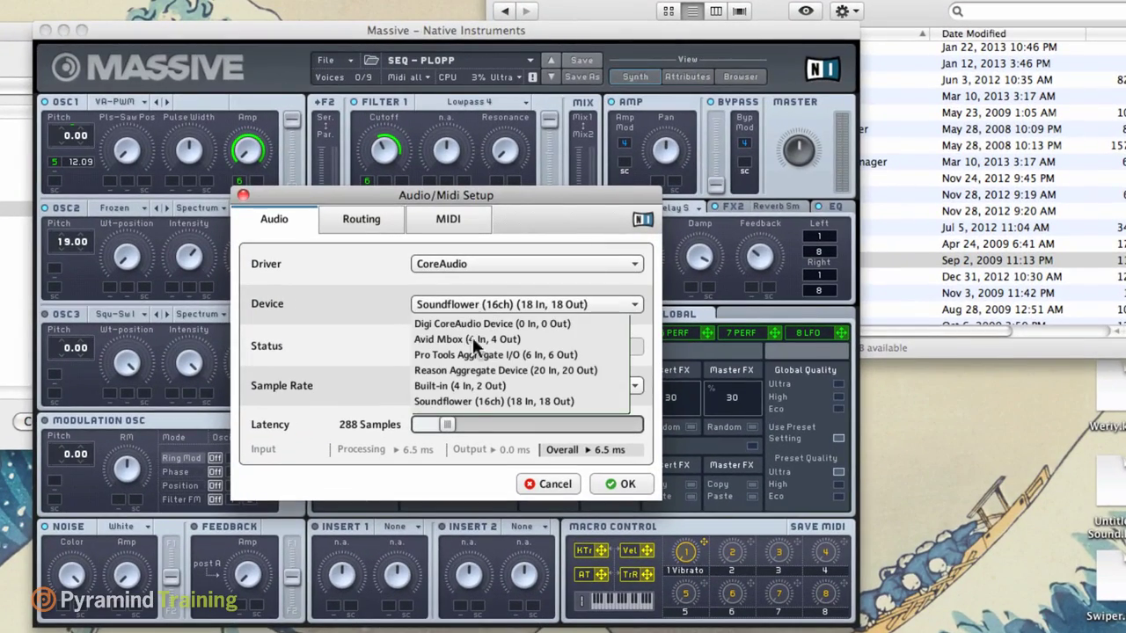
pyautogui.click(541, 339)
pyautogui.click(618, 484)
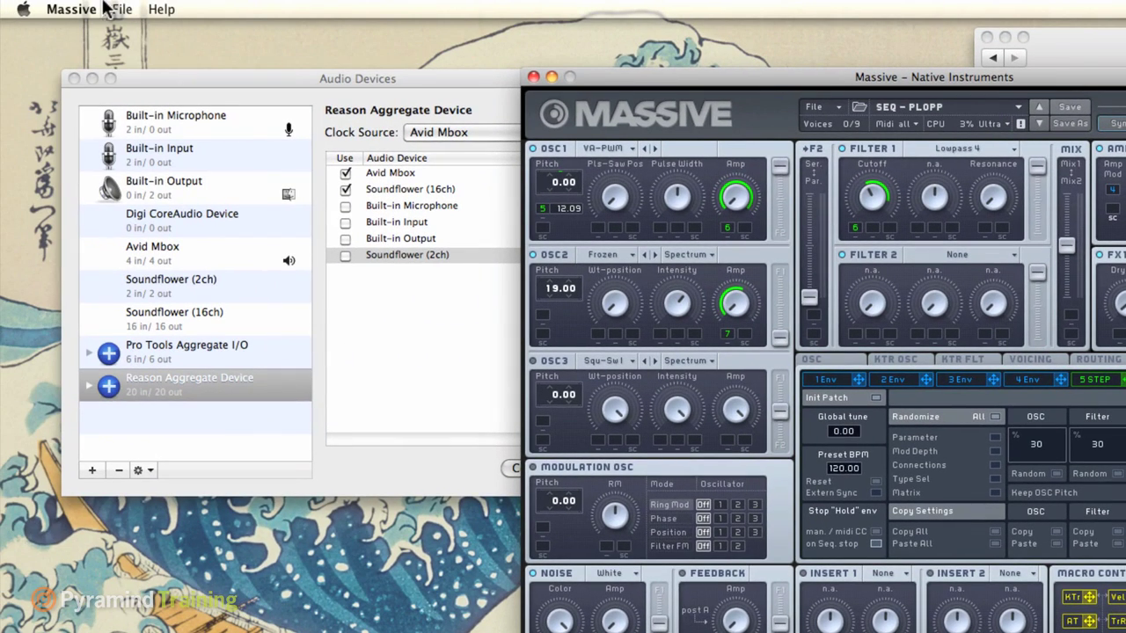
# Move the Massive window clear of the Audio Devices window and set Massive's audio device to Soundflower (16ch)
pyautogui.click(122, 11)
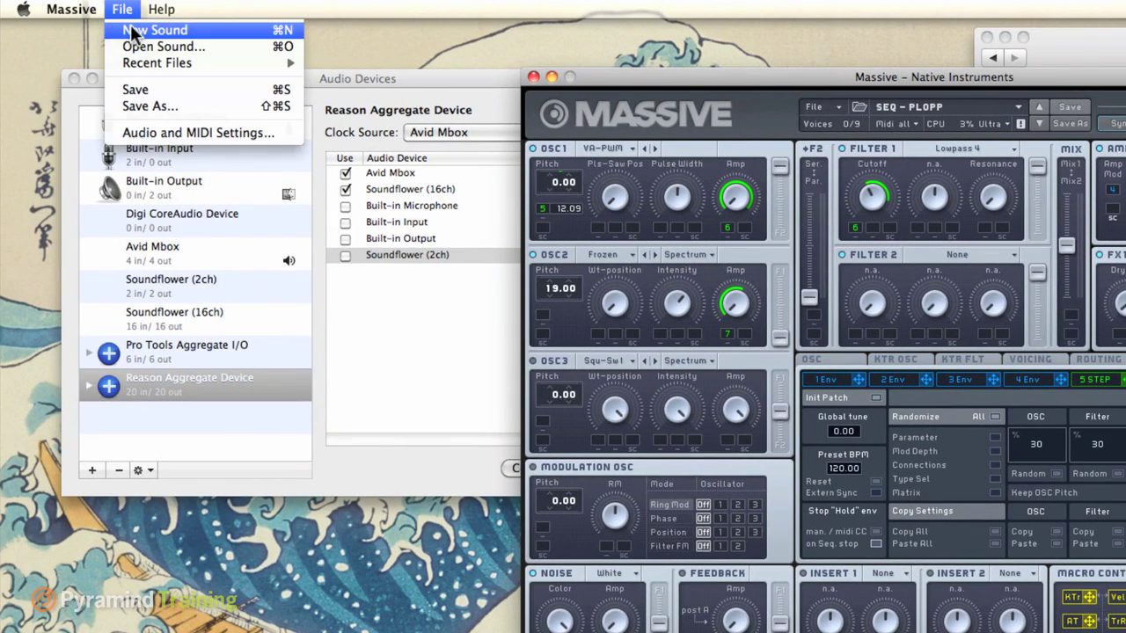
pyautogui.click(168, 128)
pyautogui.moveTo(766, 84); pyautogui.dragTo(1008, 39)
pyautogui.click(121, 10)
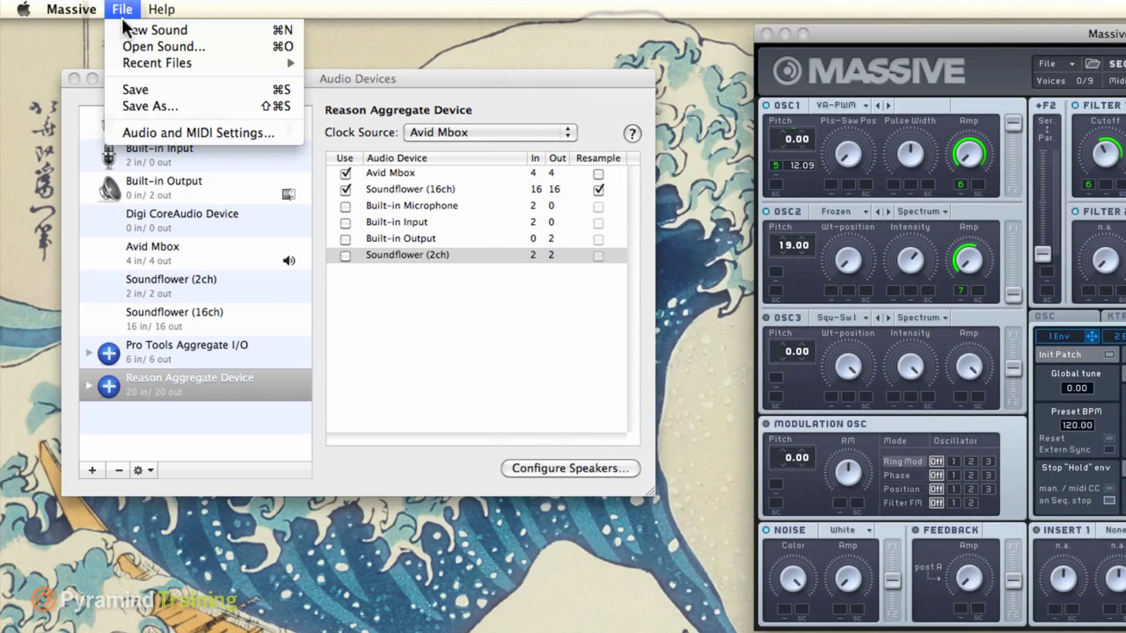
pyautogui.click(126, 132)
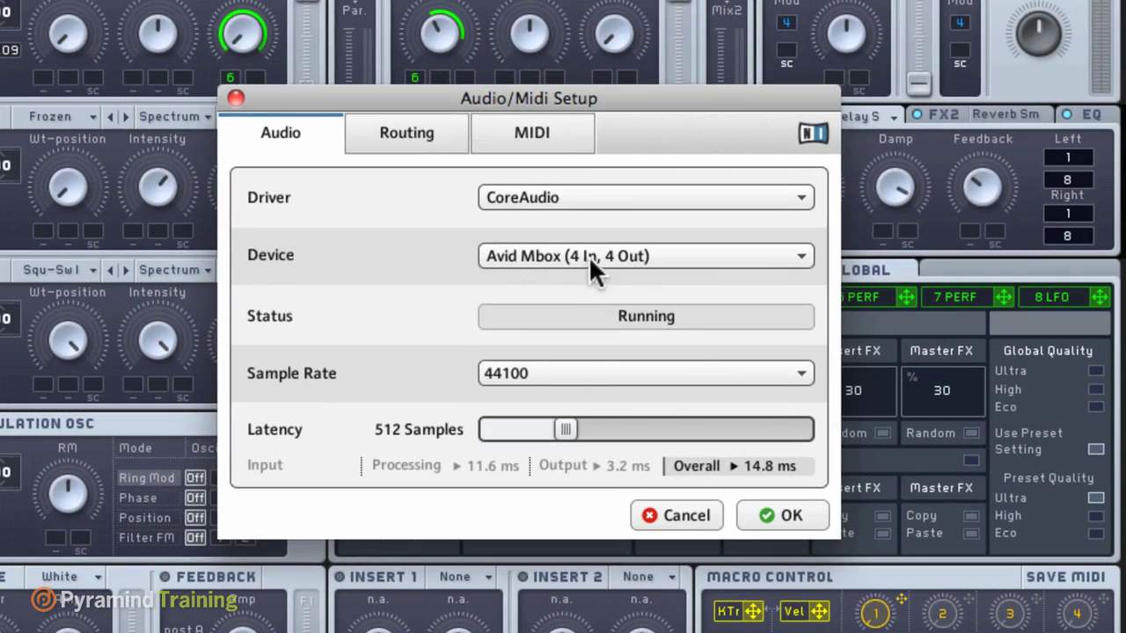
pyautogui.click(675, 263)
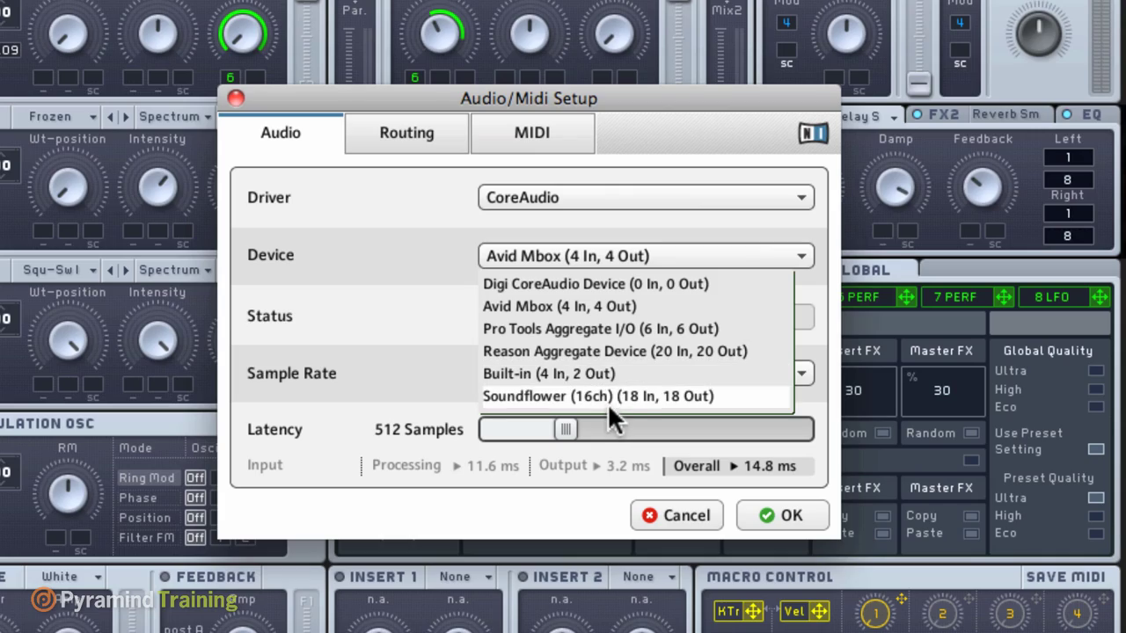
pyautogui.click(608, 396)
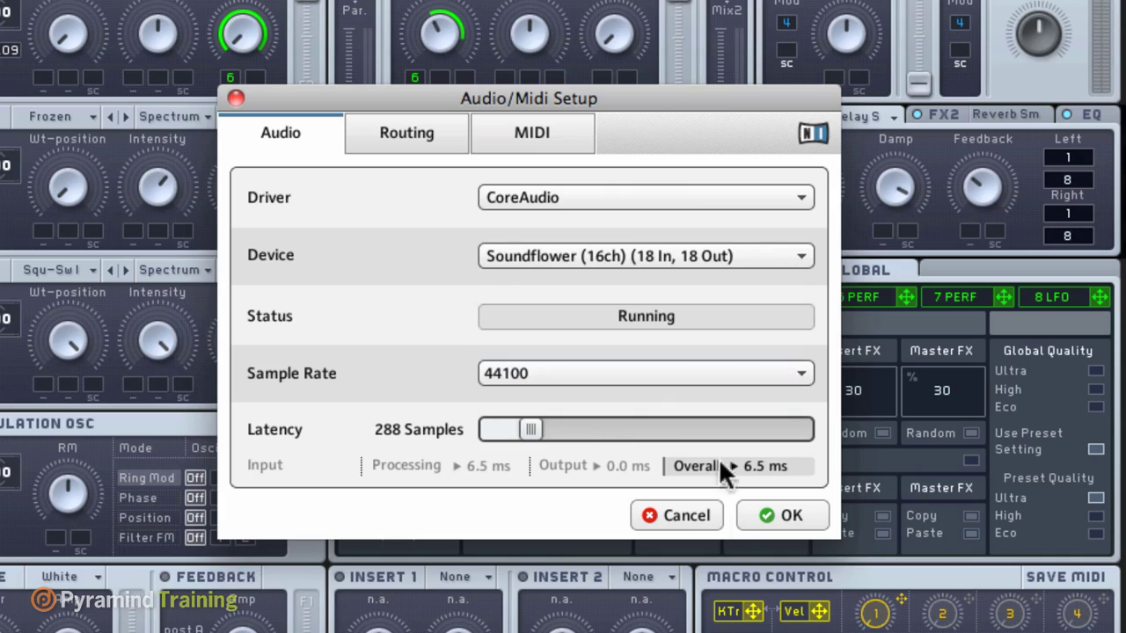
pyautogui.click(758, 516)
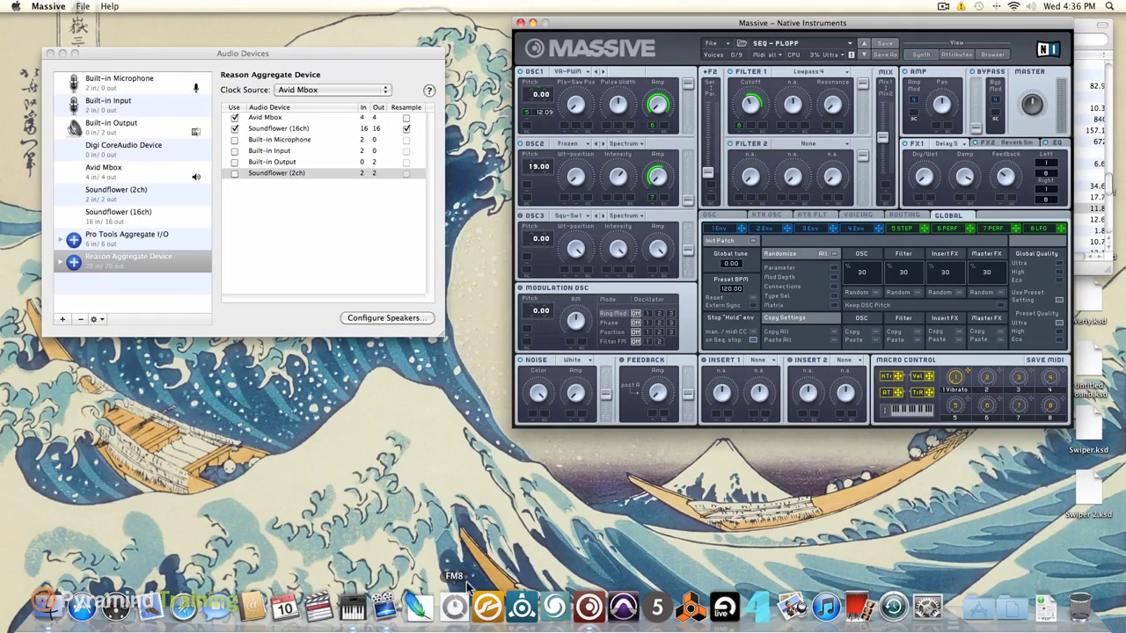
# Launch Reason in Demo Mode and enlarge the rack area above the sequencer
pyautogui.click(690, 606)
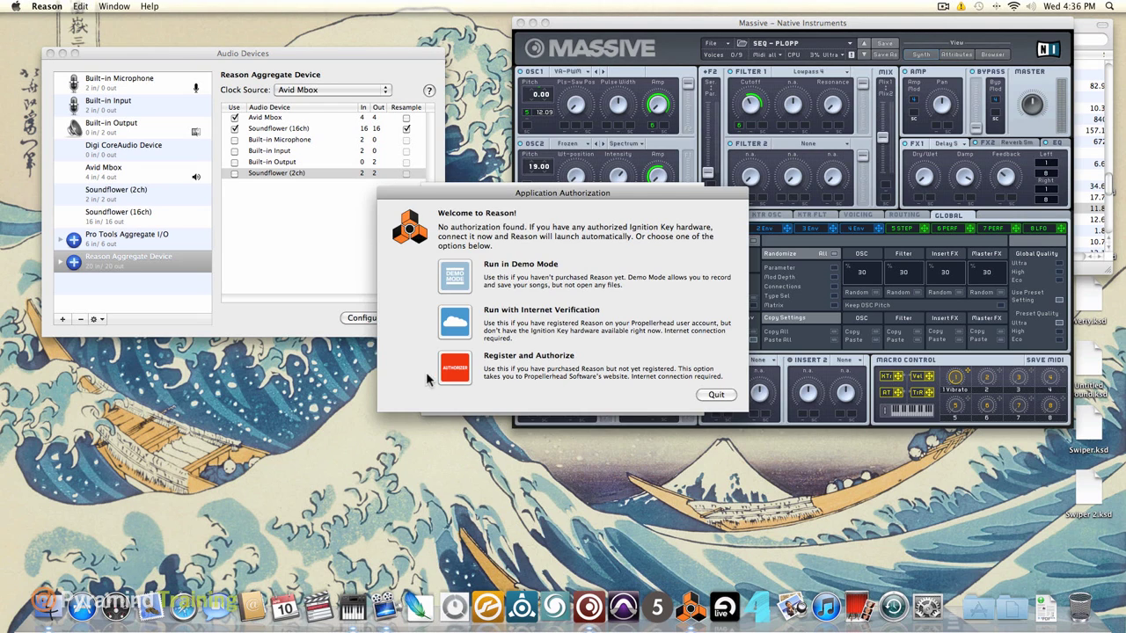
pyautogui.click(463, 273)
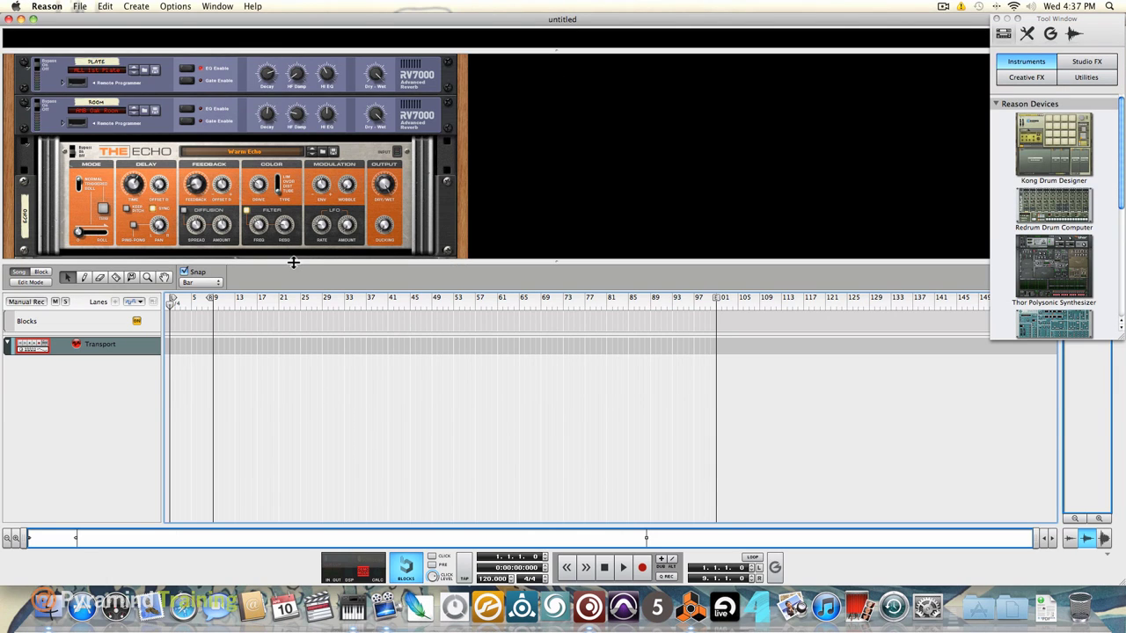
pyautogui.moveTo(293, 262); pyautogui.dragTo(319, 395)
pyautogui.rightClick(127, 338)
pyautogui.press('Escape')
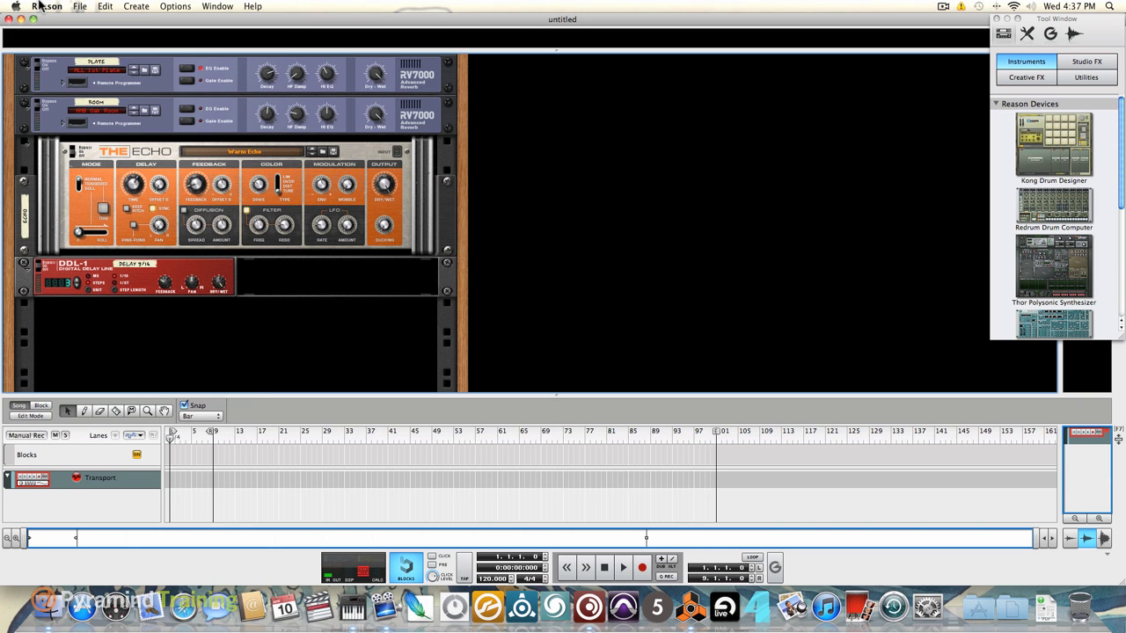
# Open Reason's audio preferences and choose Reason Aggregate Device as the audio device
pyautogui.press('super+comma')
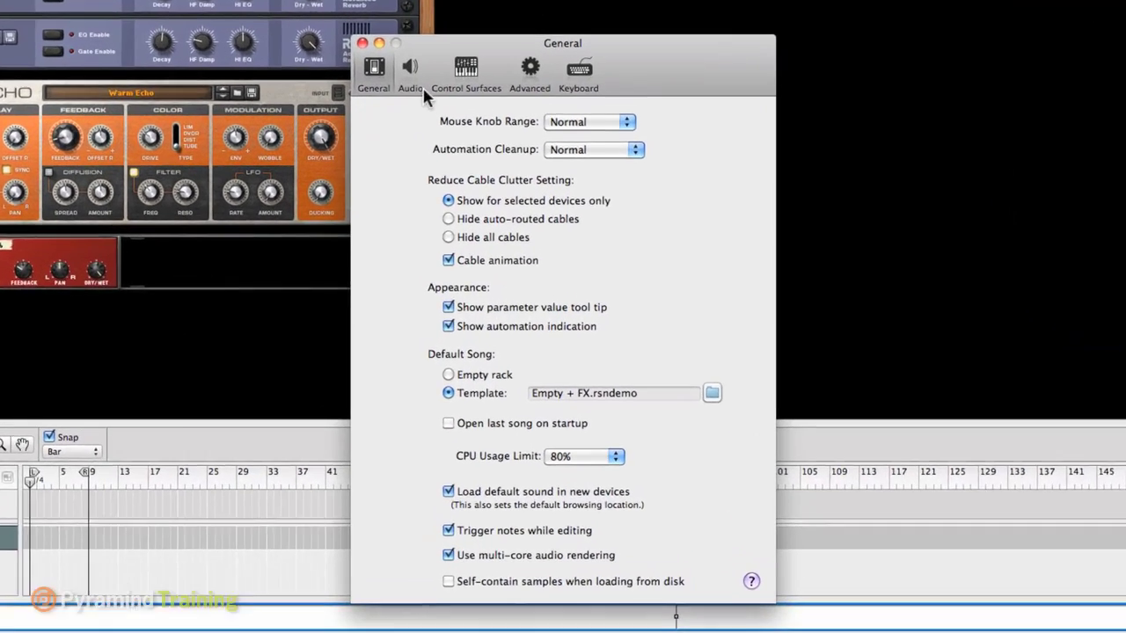
pyautogui.click(450, 136)
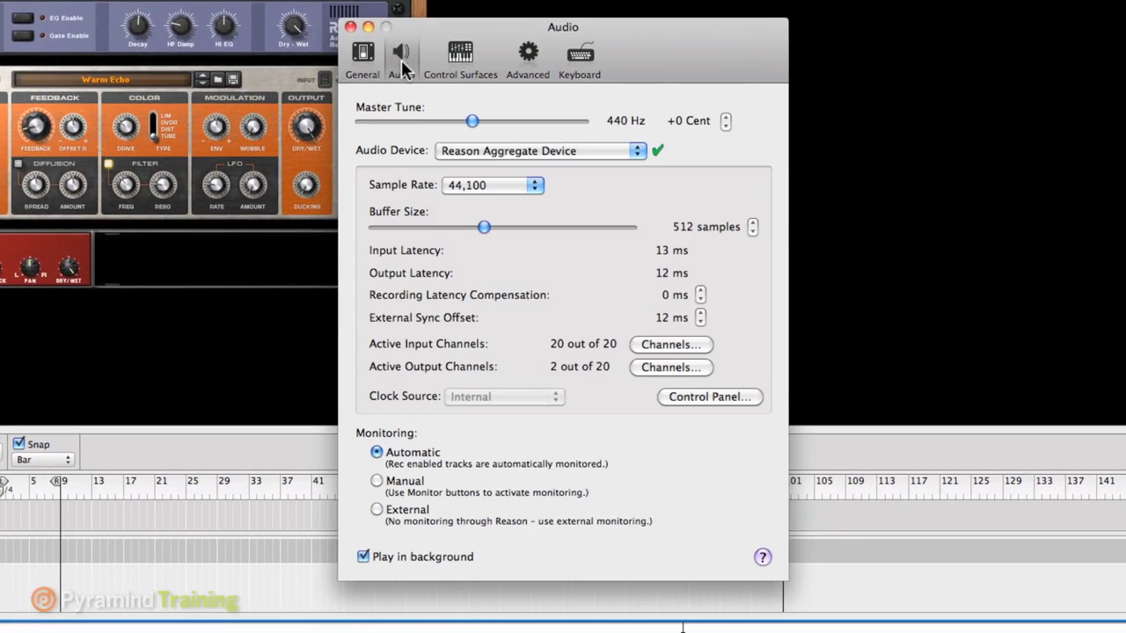
pyautogui.click(501, 146)
pyautogui.click(757, 167)
# Deactivate all of Reason's active input channels except Input 5 / Input 6 and accept the selection
pyautogui.click(685, 346)
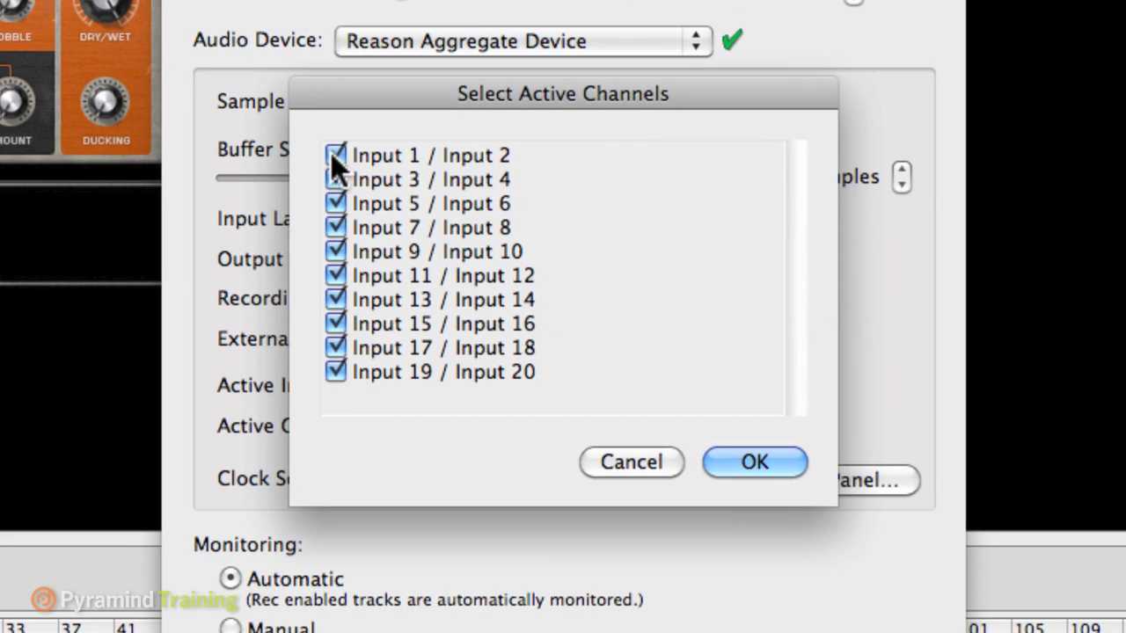
pyautogui.click(334, 155)
pyautogui.click(327, 178)
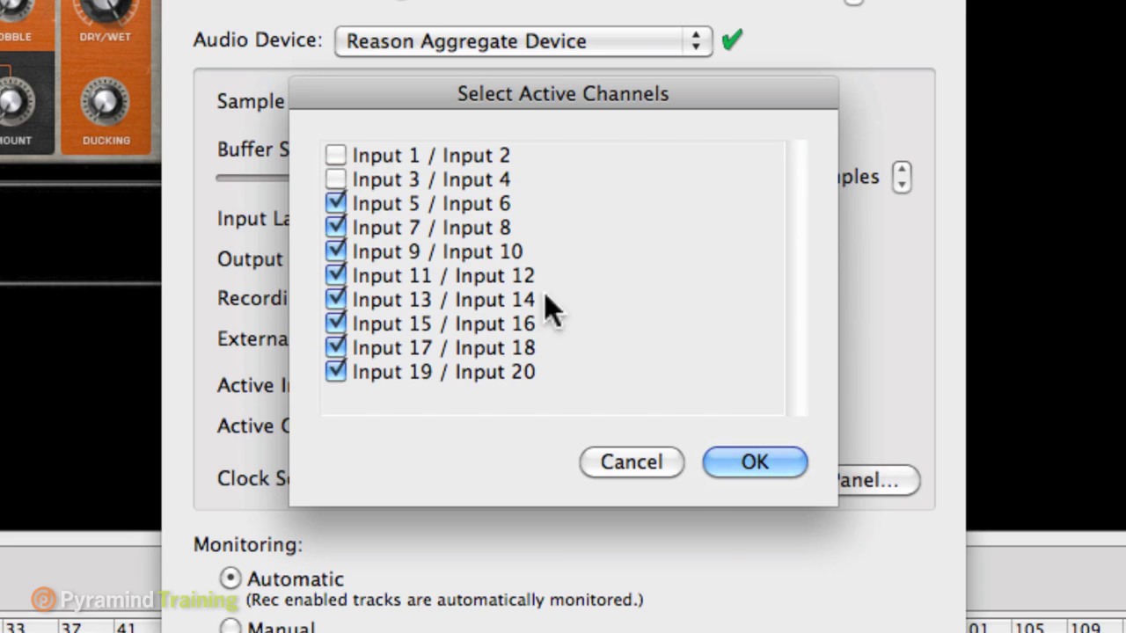
pyautogui.click(337, 228)
pyautogui.click(335, 251)
pyautogui.click(338, 298)
pyautogui.click(337, 277)
pyautogui.click(335, 323)
pyautogui.click(335, 371)
pyautogui.click(335, 348)
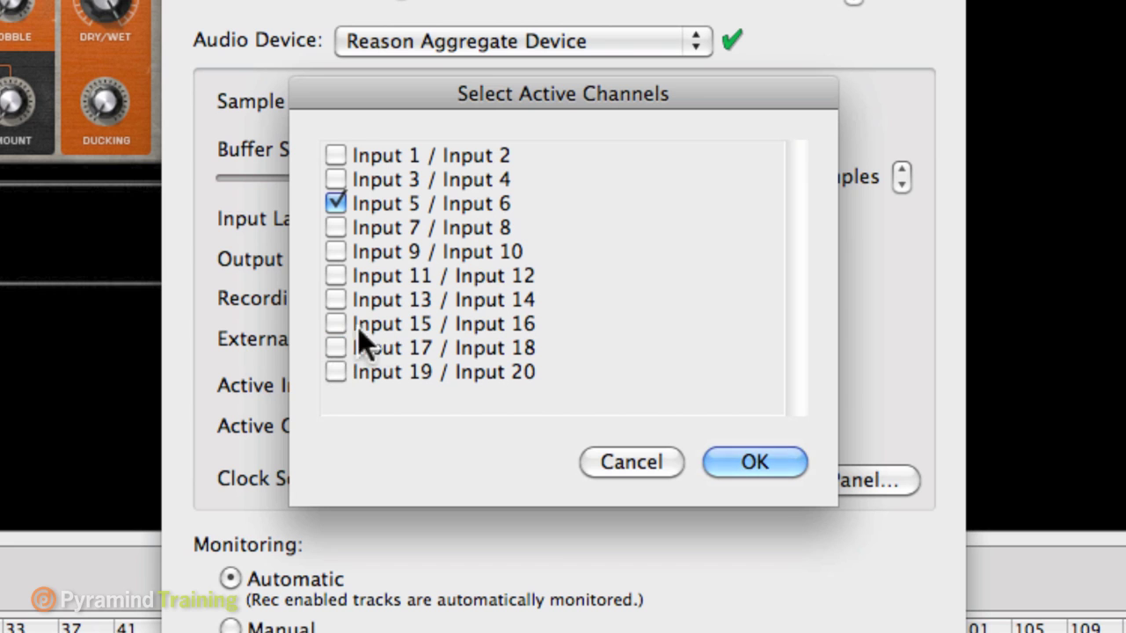
pyautogui.click(757, 458)
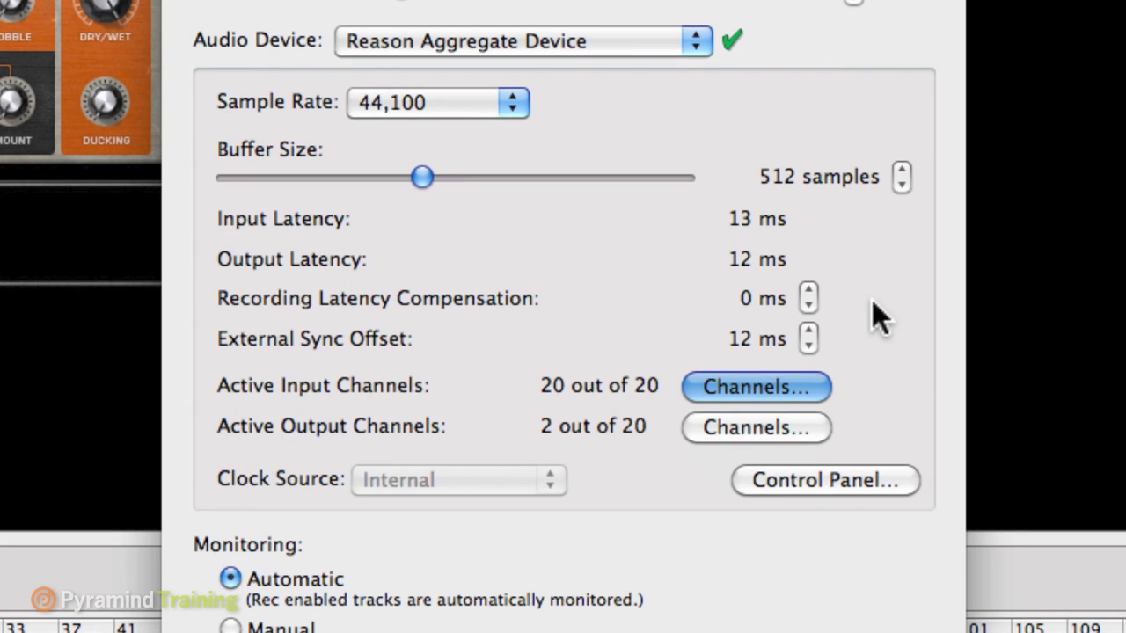
# Open the aggregate device's control panel, examine the Avid Mbox and Soundflower (16ch) channel allocation, and close the Audio Devices window
pyautogui.click(852, 475)
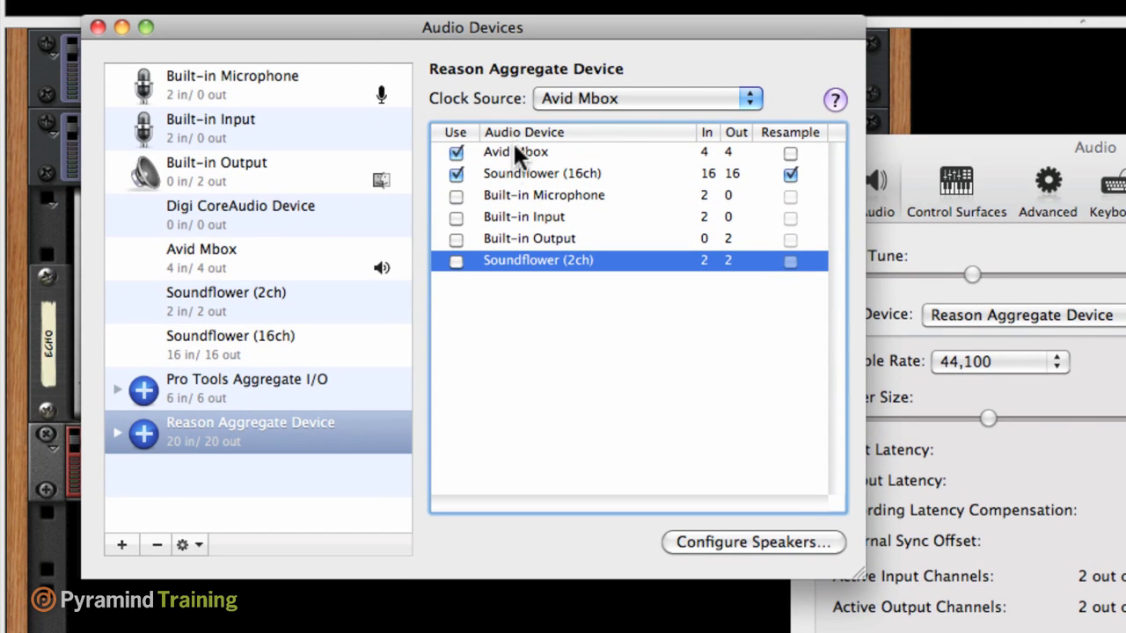
pyautogui.click(506, 151)
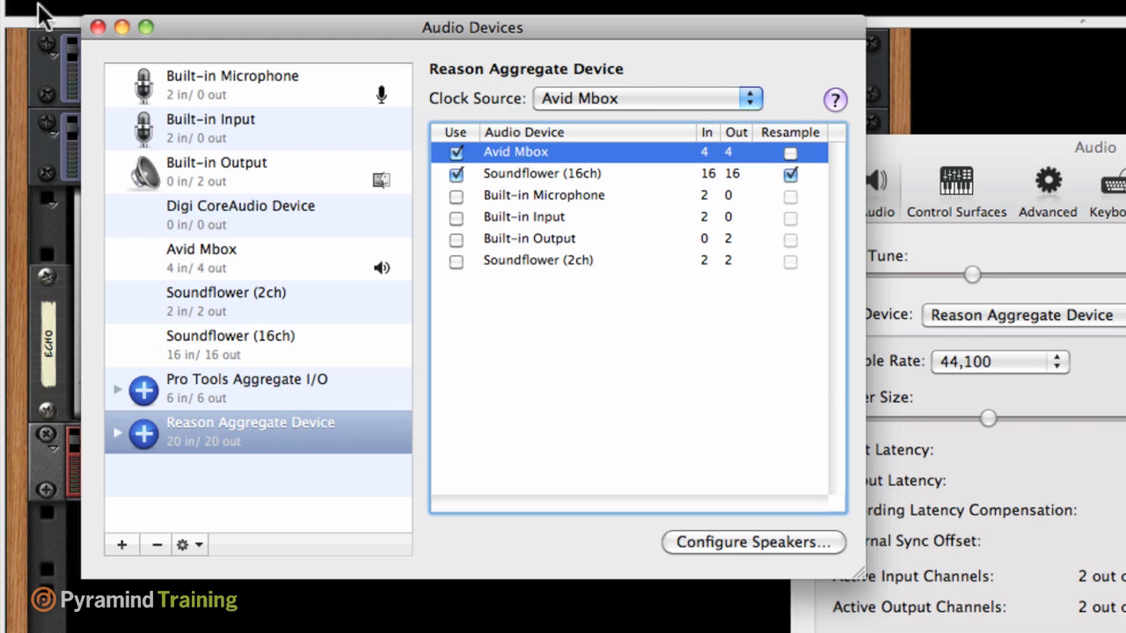
pyautogui.click(99, 26)
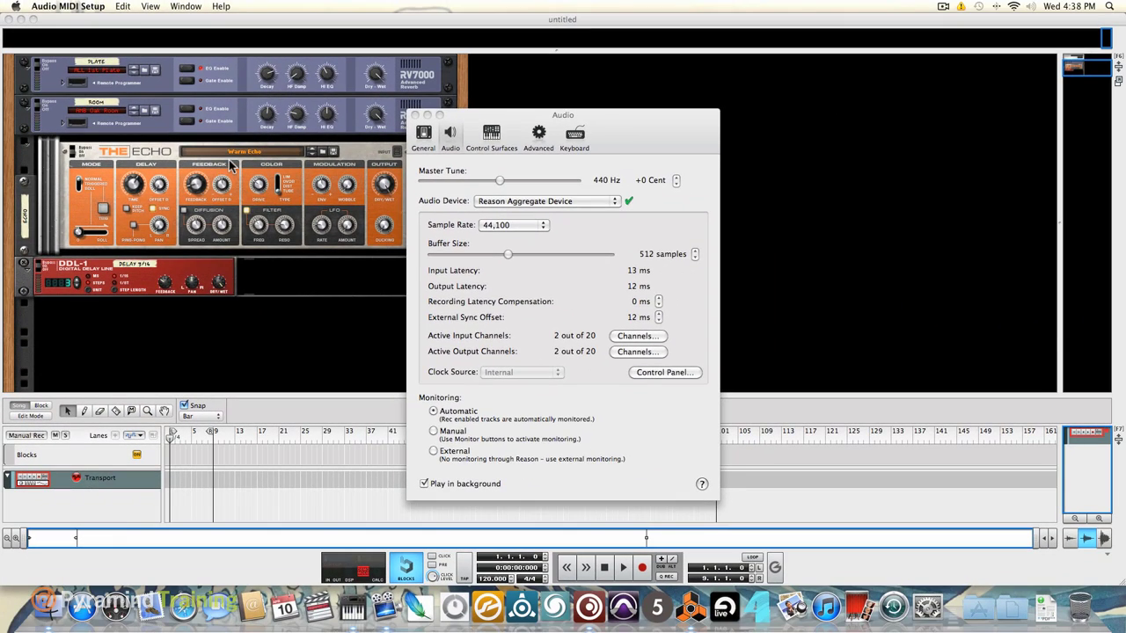
# Create an audio track in the Reason rack and unfold its device to show the audio input setting
pyautogui.click(220, 350)
pyautogui.rightClick(172, 337)
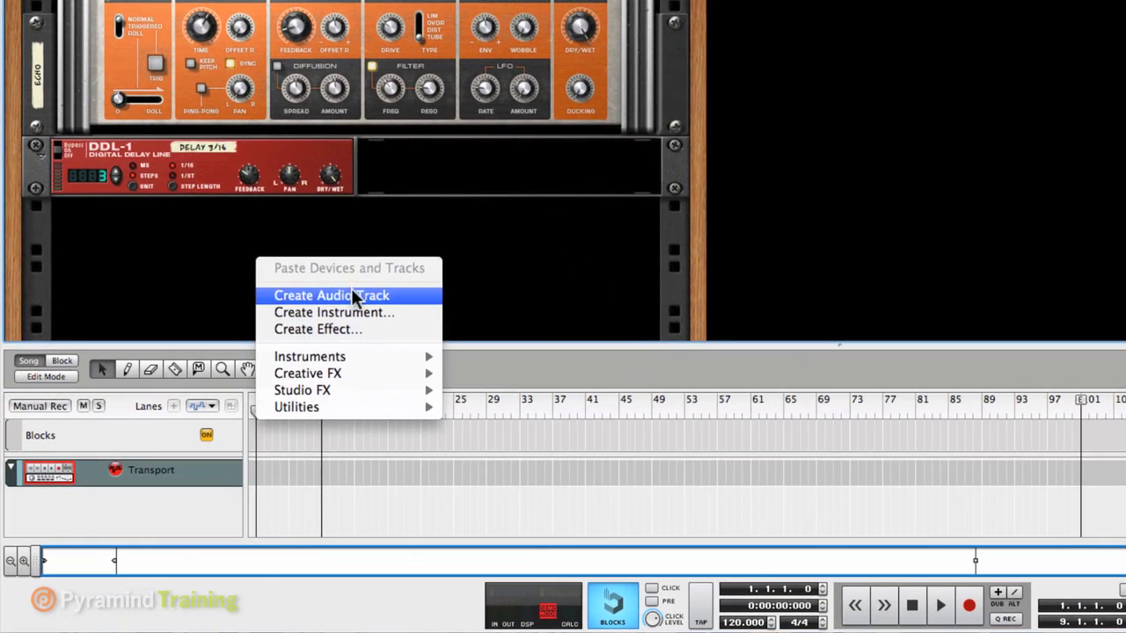
pyautogui.click(233, 360)
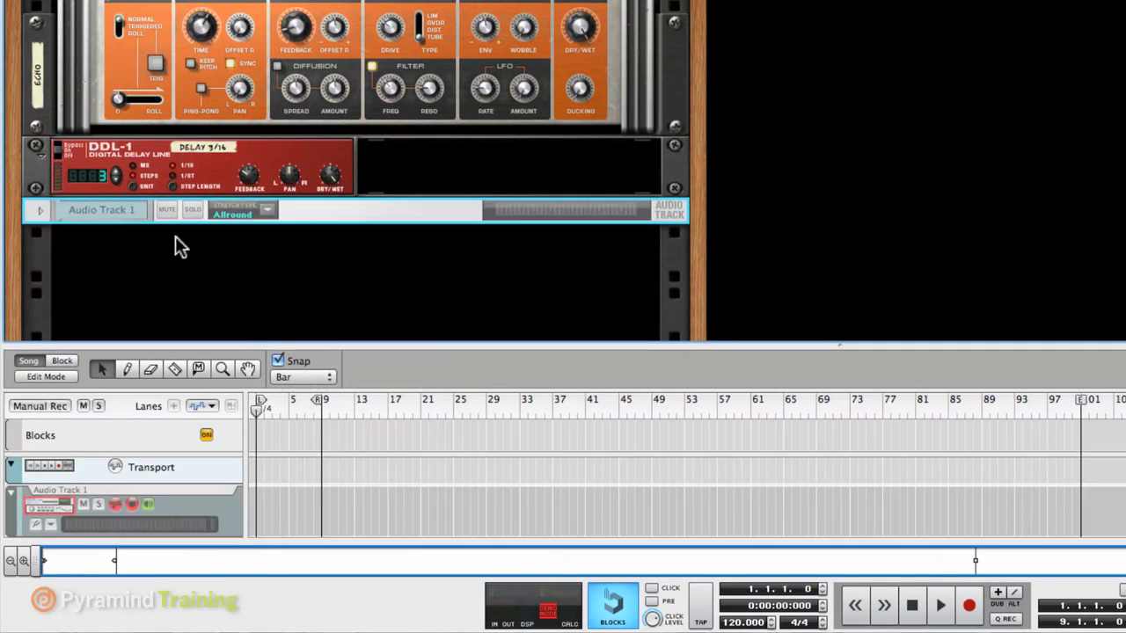
pyautogui.click(40, 210)
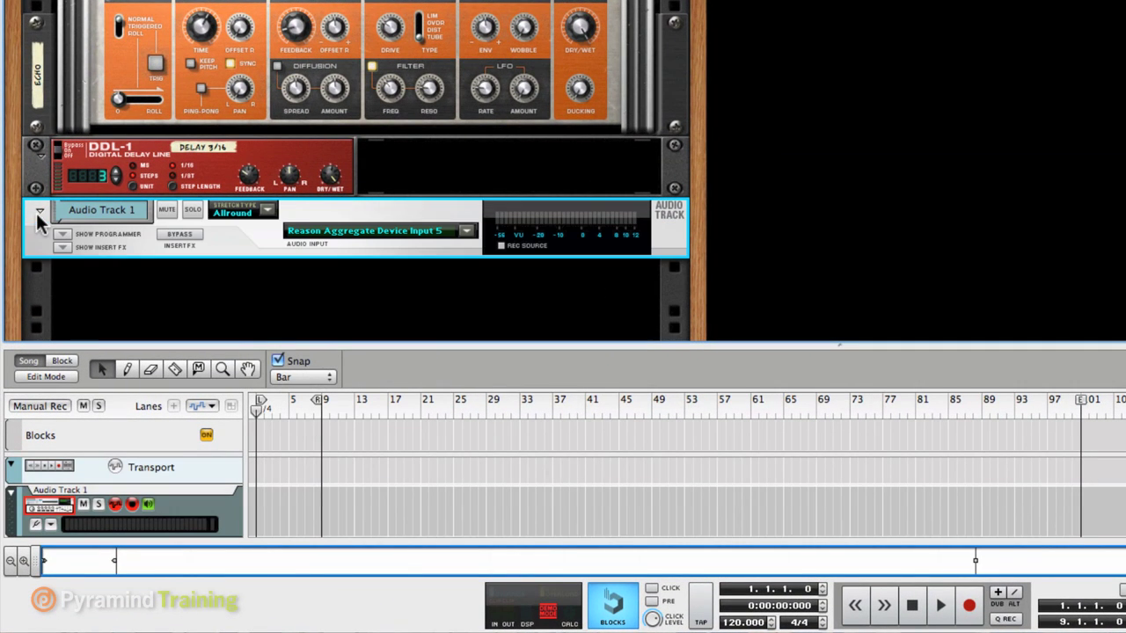
# Set Audio Track 1's audio input to the stereo pair Reason Aggregate Device Input 5 + Input 6
pyautogui.click(366, 230)
pyautogui.click(388, 205)
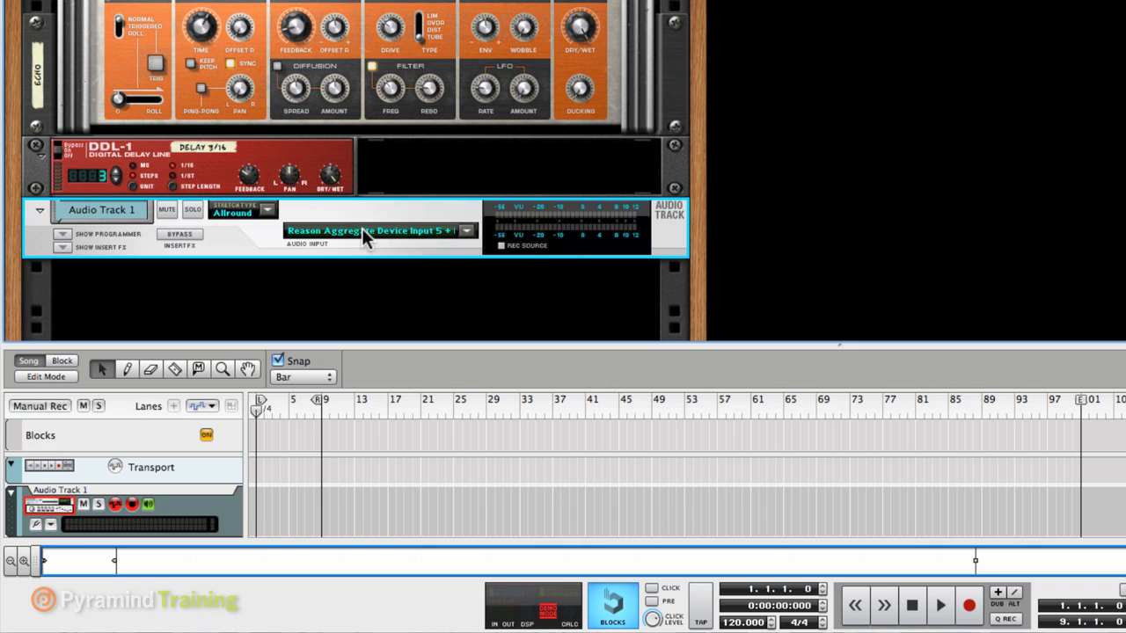
pyautogui.click(374, 225)
pyautogui.click(340, 286)
# Switch from Reason to Massive so that its synthesizer window is in front
pyautogui.press('super+Tab')
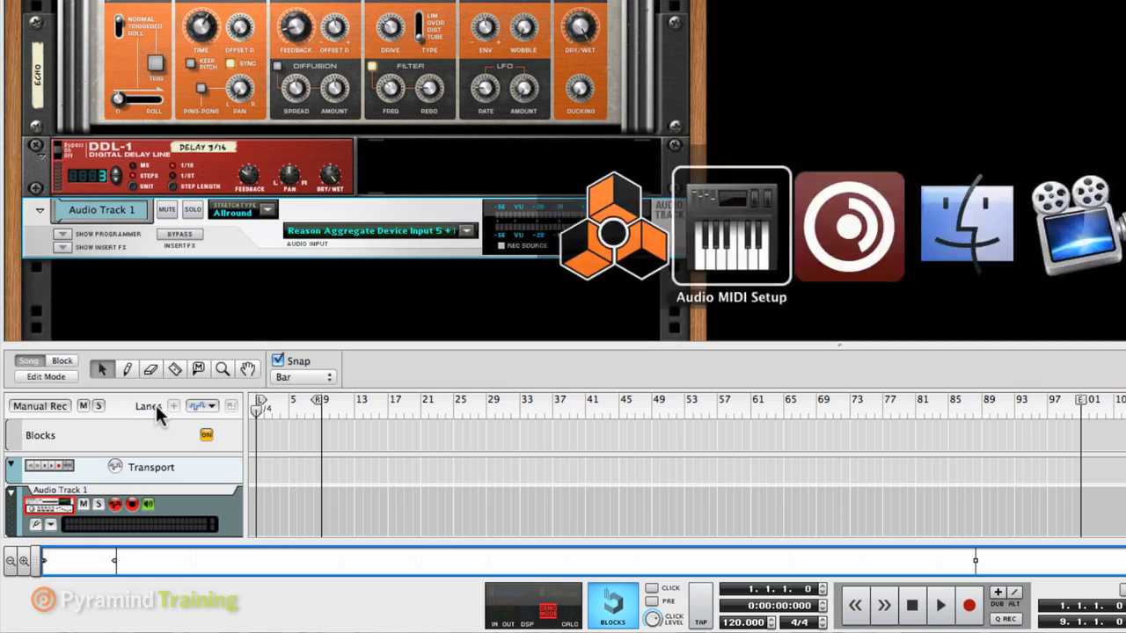
pyautogui.press('super+Tab')
pyautogui.press('Tab')
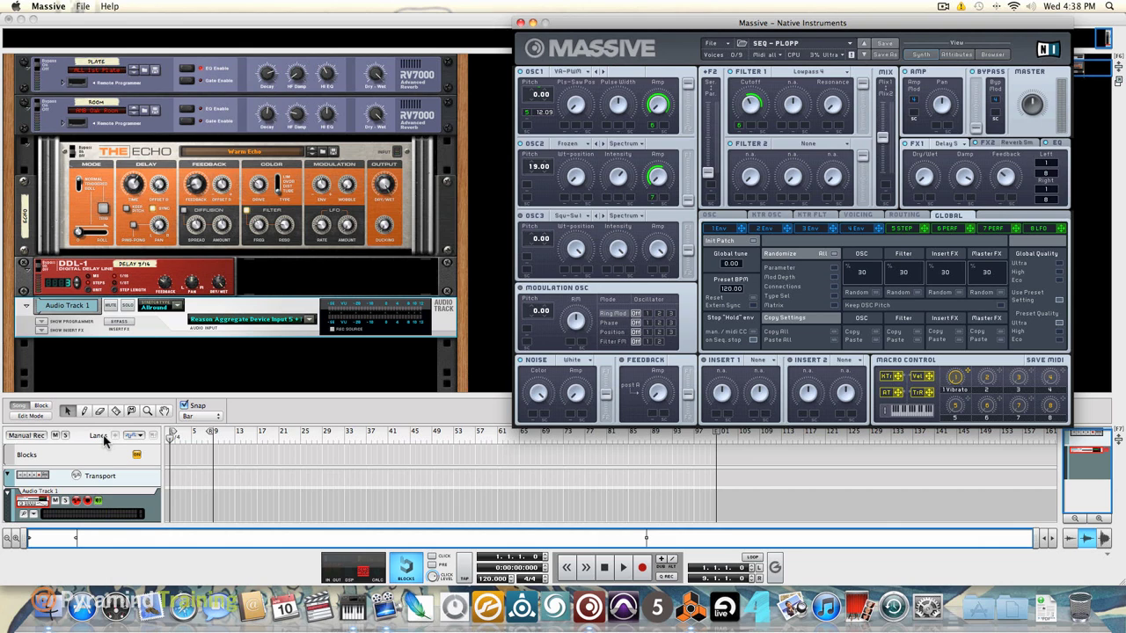
# Return to Reason and record about eight bars of Massive's output onto Audio Track 1, starting at bar 1
pyautogui.click(97, 371)
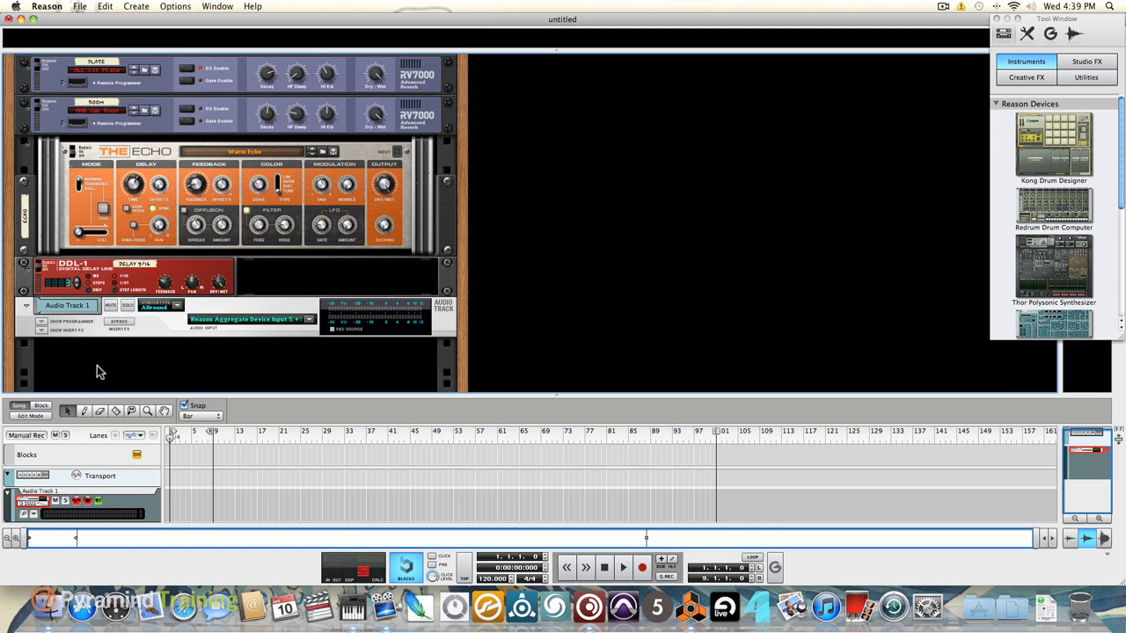
pyautogui.press('super+Return')
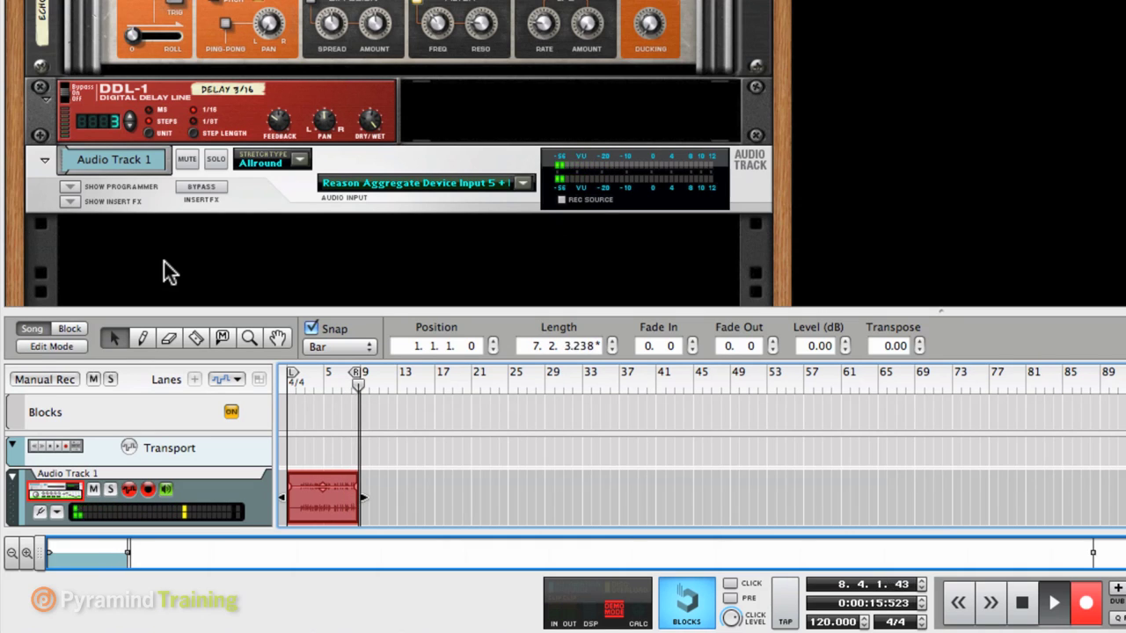
pyautogui.press('space')
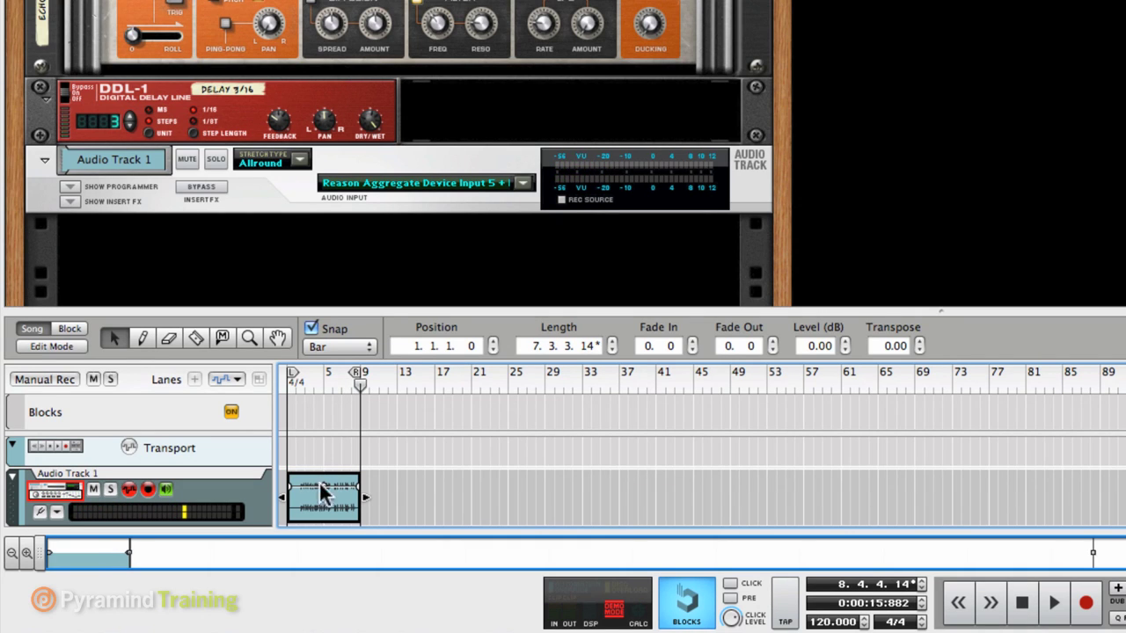
# Raise the recorded clip's level on Audio Track 1 to 7.90 dB while playing it back from bar 2
pyautogui.moveTo(321, 486); pyautogui.dragTo(322, 473)
pyautogui.click(297, 382)
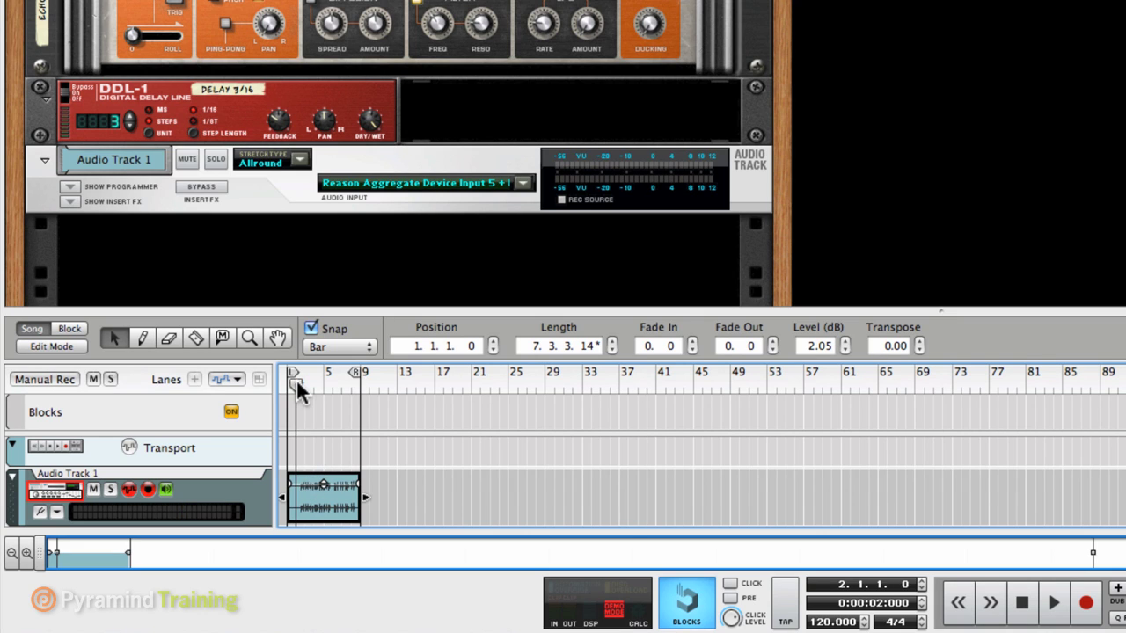
pyautogui.press('space')
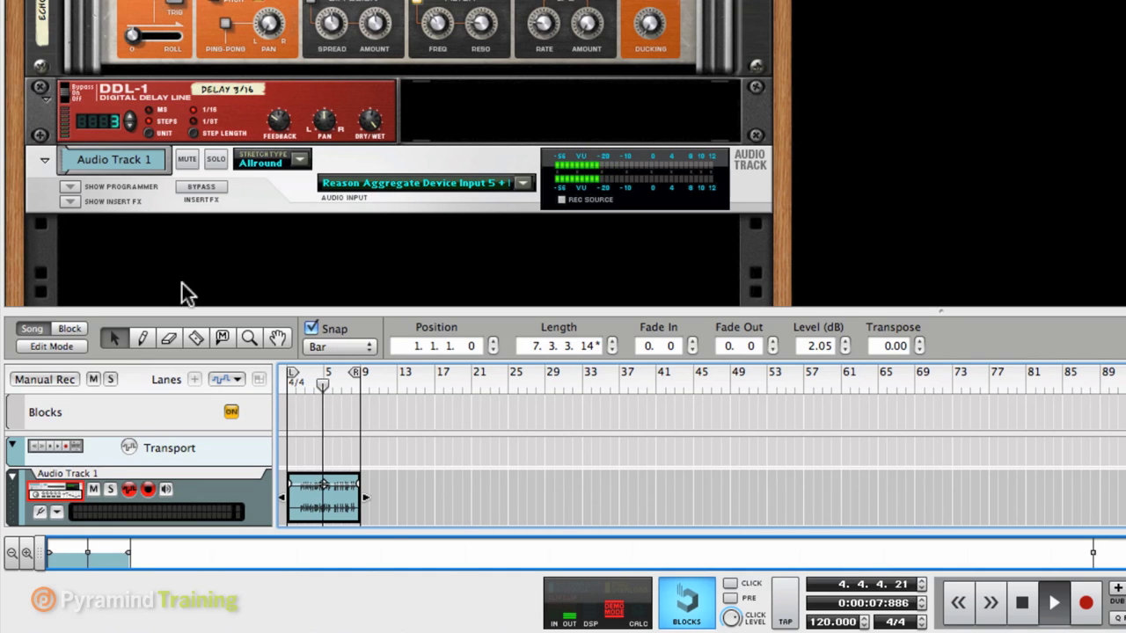
pyautogui.moveTo(321, 477); pyautogui.dragTo(318, 473)
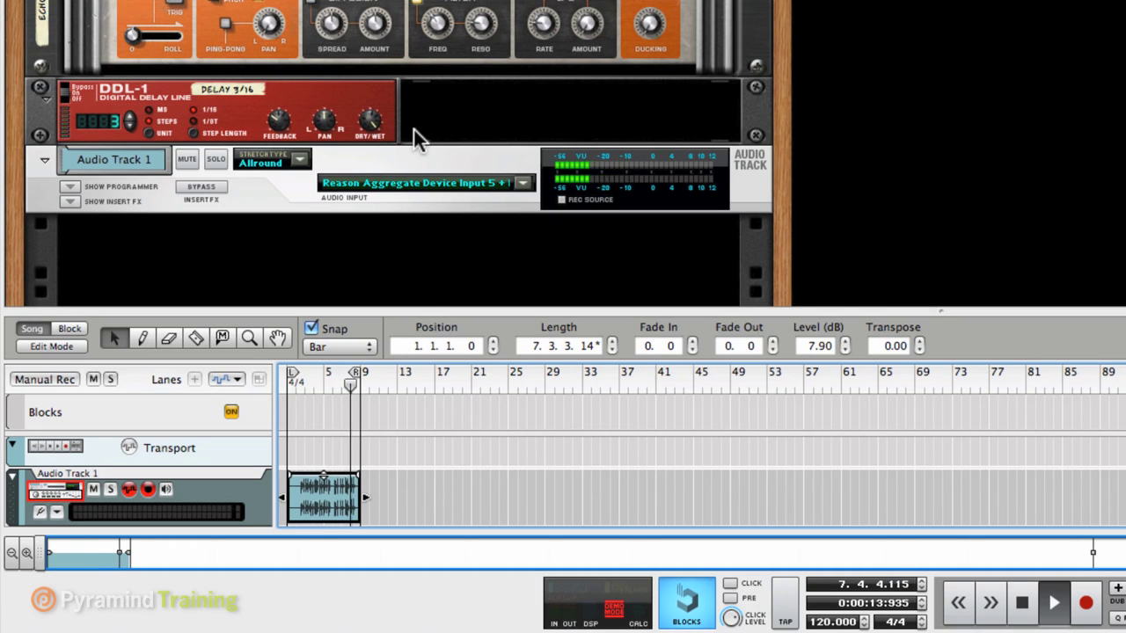
pyautogui.press('space')
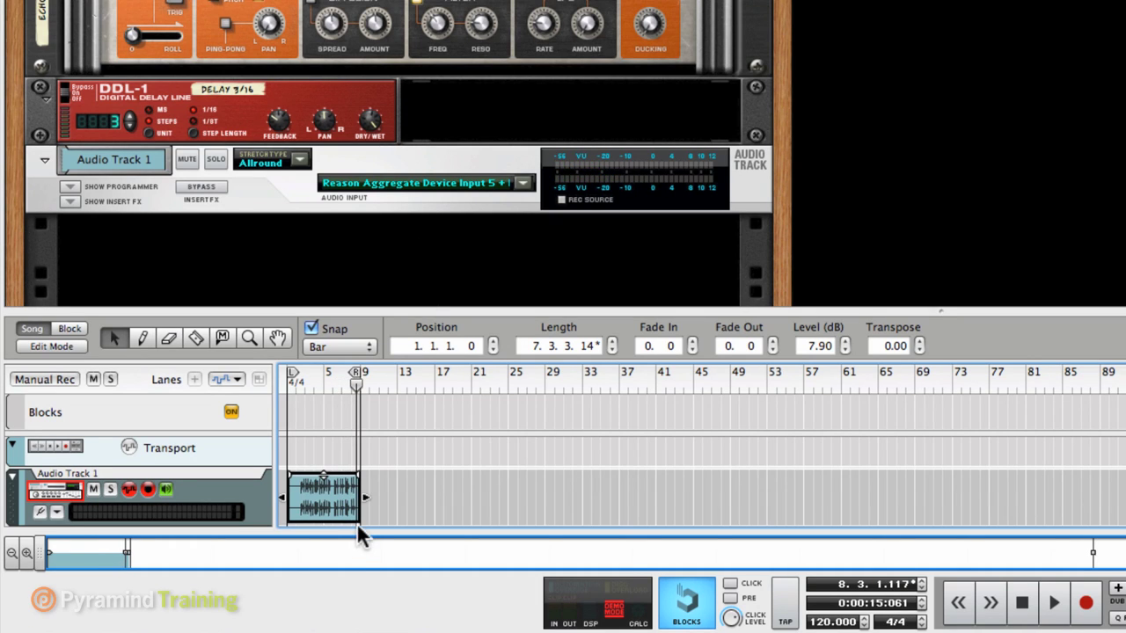
# Add an NN-XT Advanced Sampler to the empty rack space below Audio Track 1
pyautogui.scroll(-4, 303, 214)
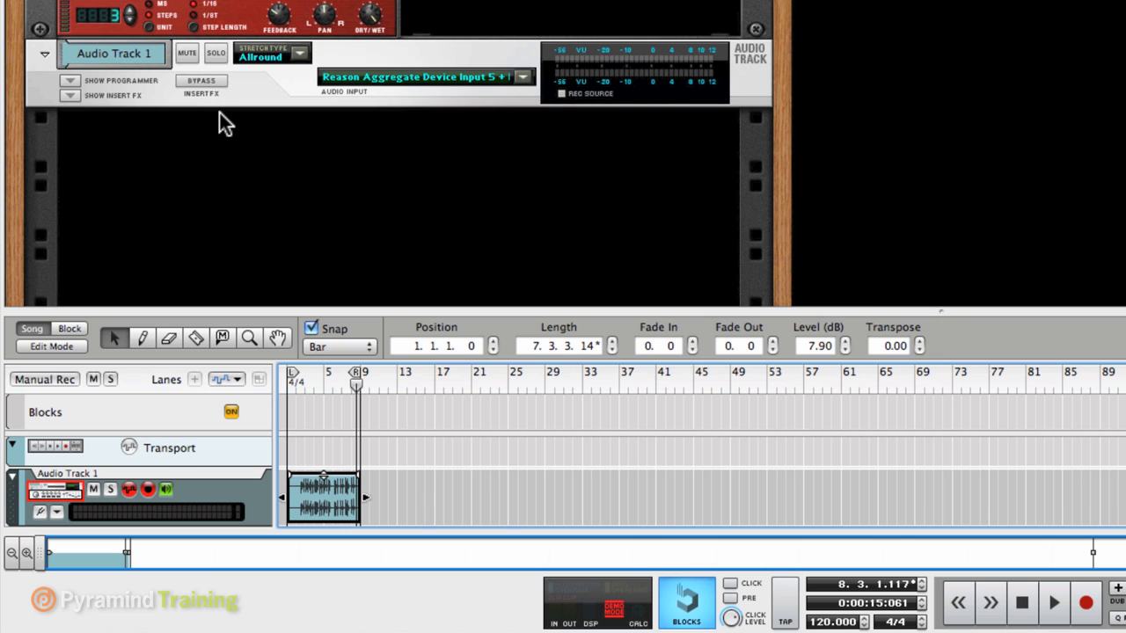
pyautogui.rightClick(249, 169)
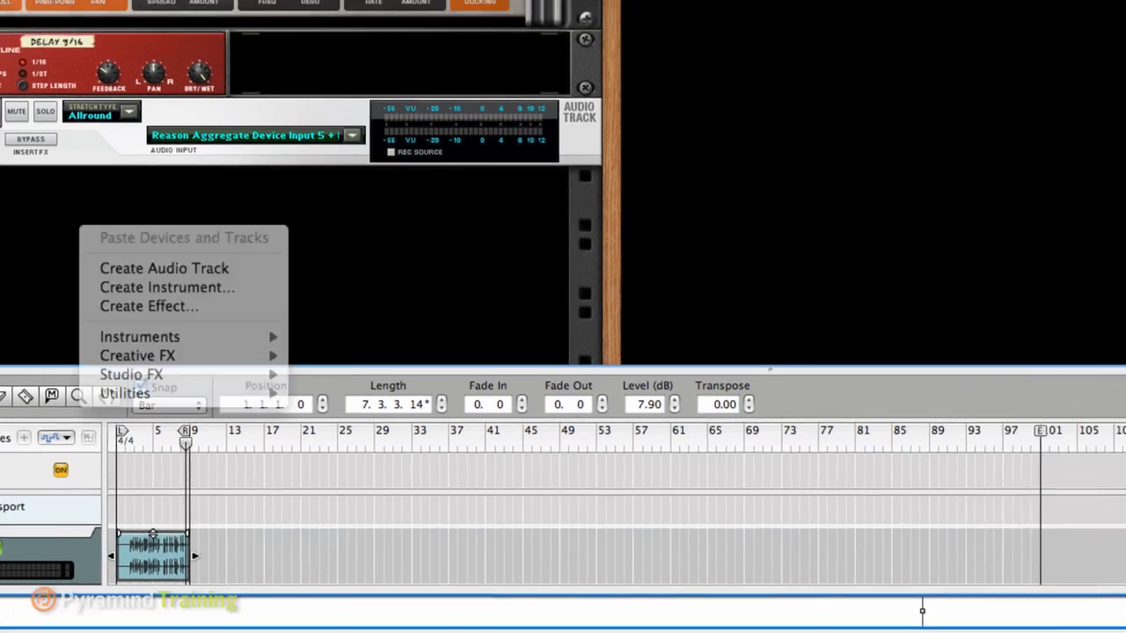
pyautogui.click(330, 230)
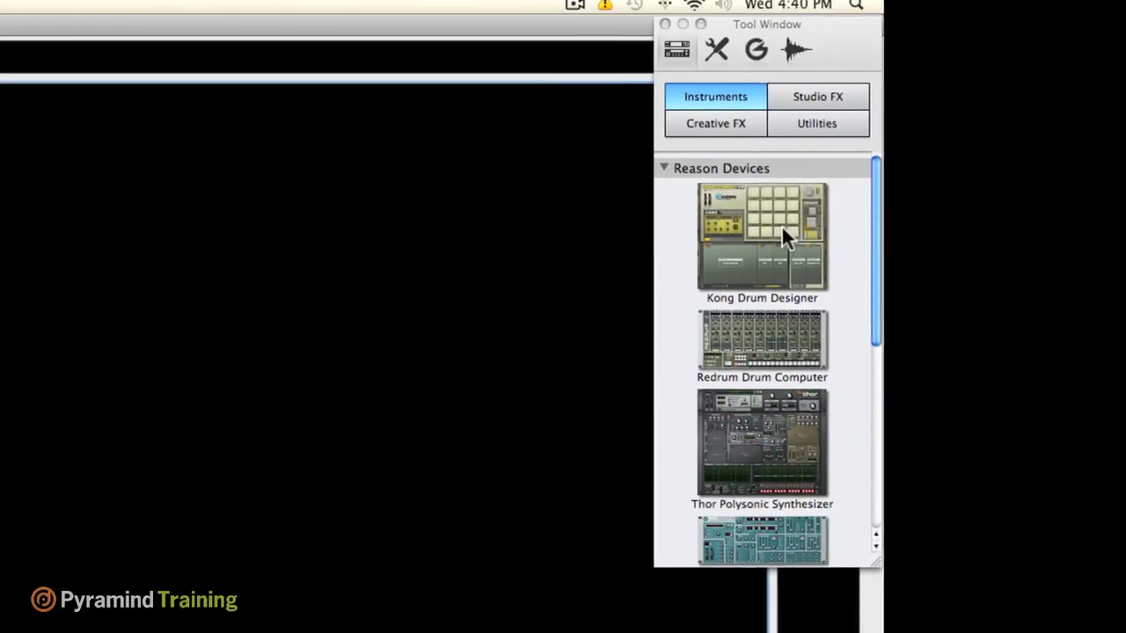
pyautogui.scroll(-10, 833, 213)
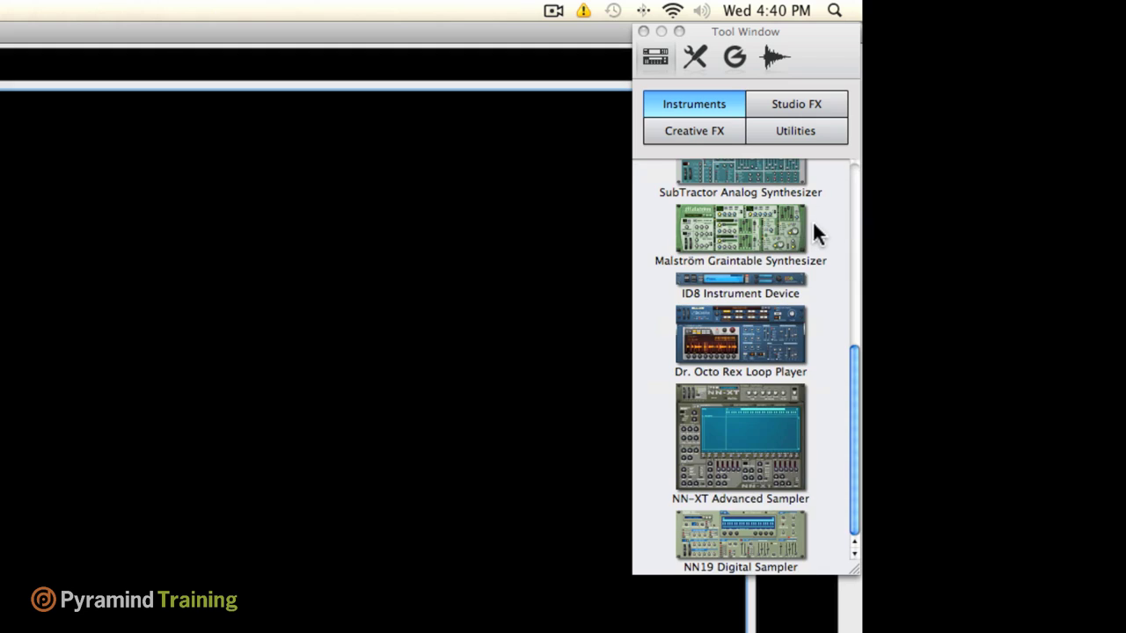
pyautogui.moveTo(779, 414); pyautogui.dragTo(0, 512)
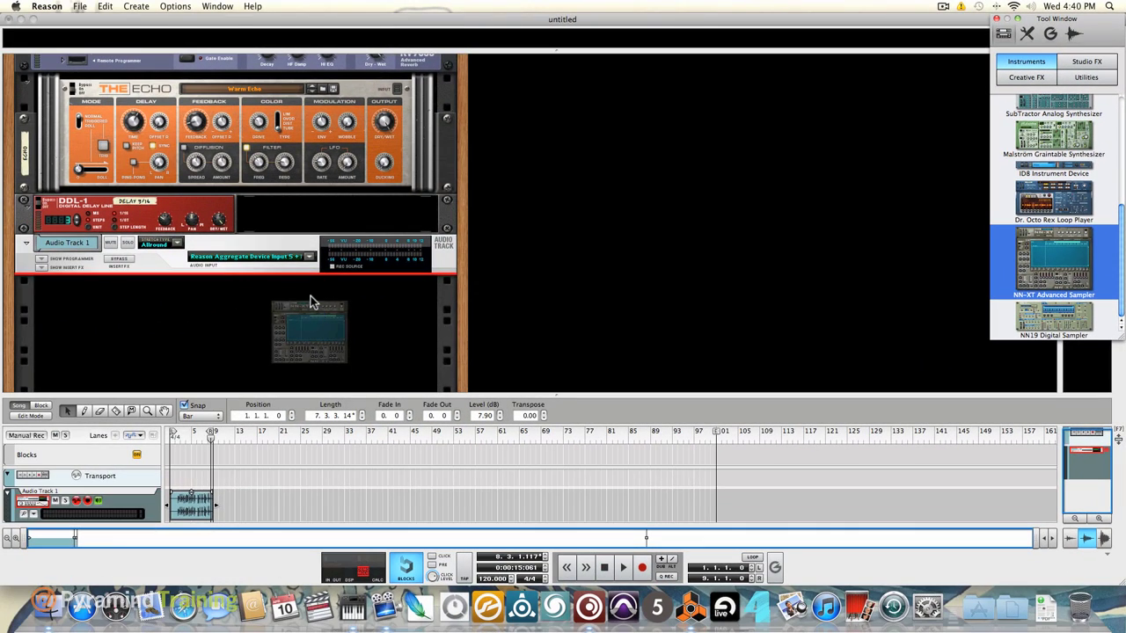
pyautogui.moveTo(310, 303); pyautogui.dragTo(310, 299)
# Reset the NN-XT to an empty patch and unfold its Remote Editor
pyautogui.rightClick(147, 334)
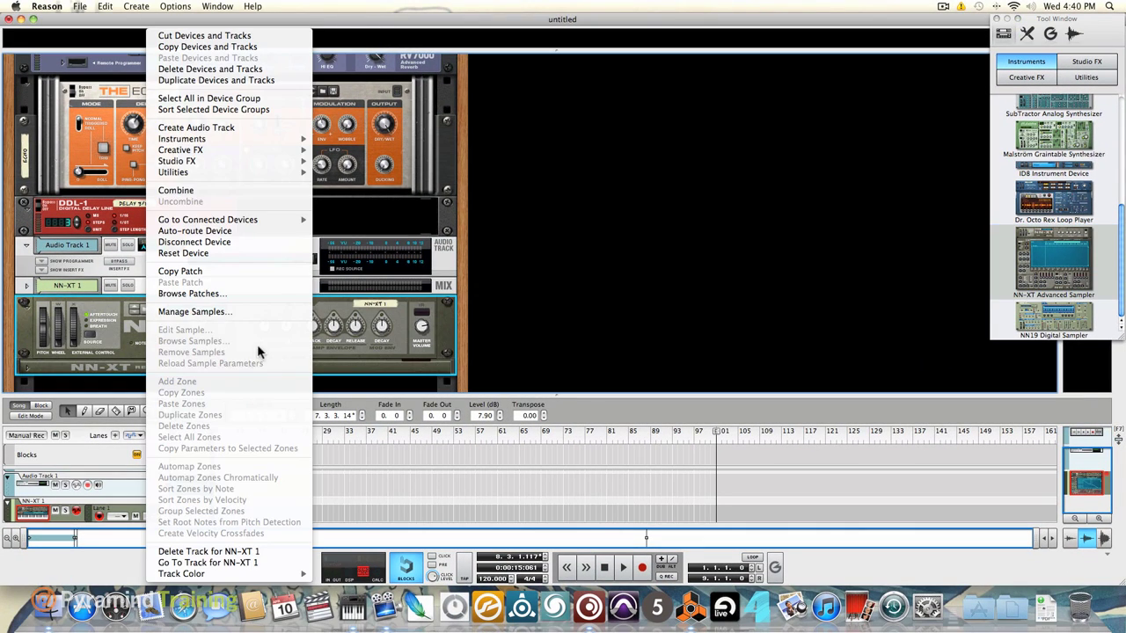
pyautogui.click(210, 253)
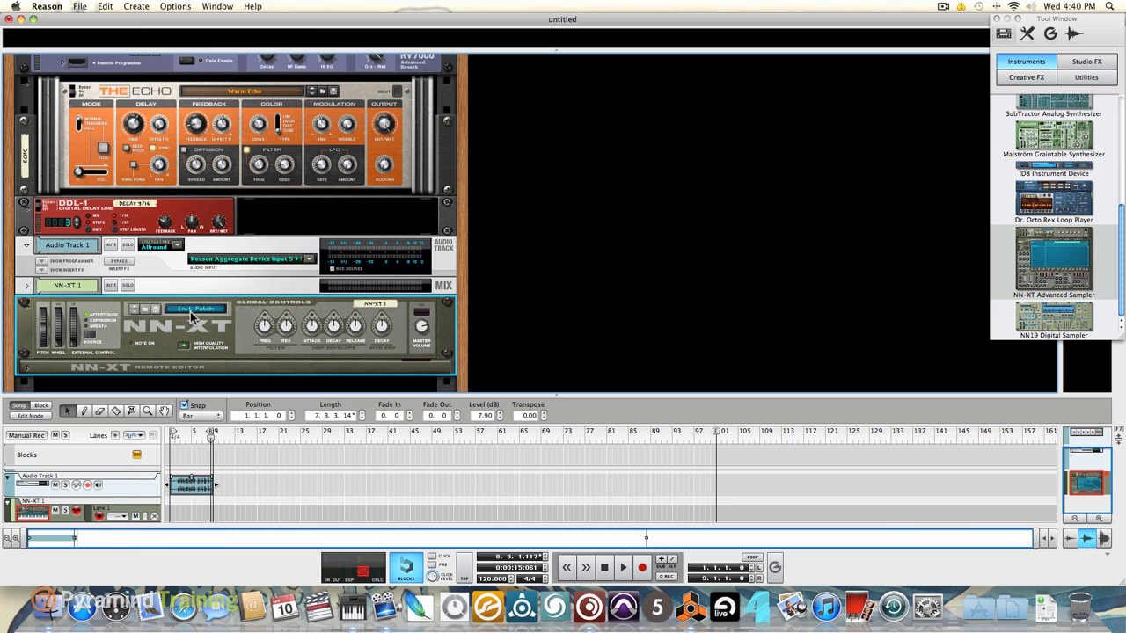
pyautogui.click(27, 368)
pyautogui.scroll(5, 212, 169)
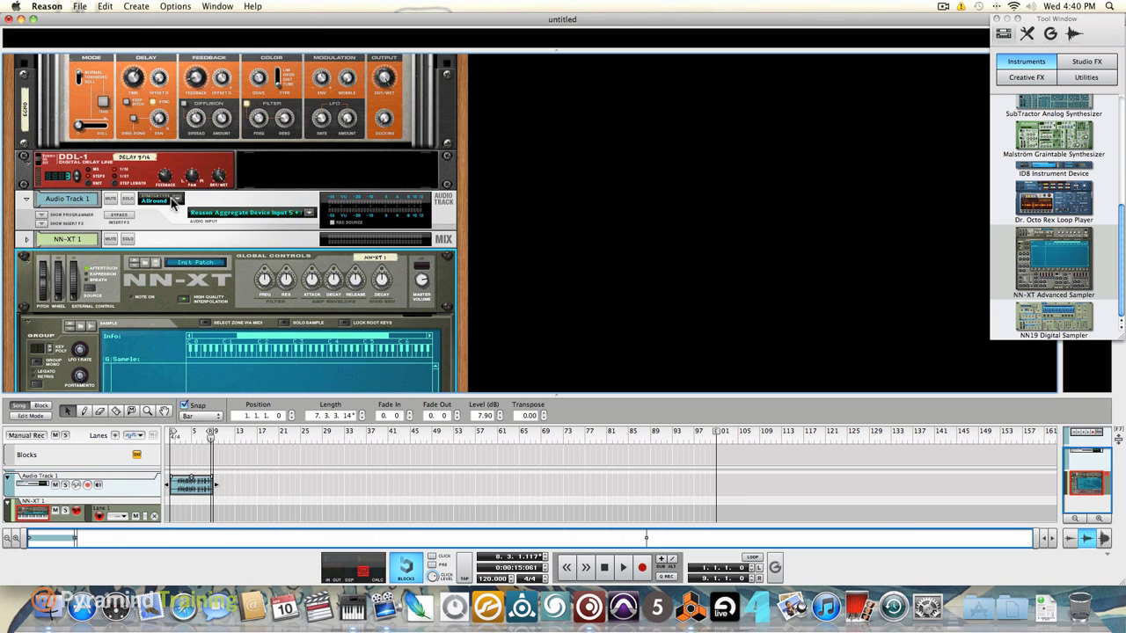
pyautogui.scroll(-2, 174, 202)
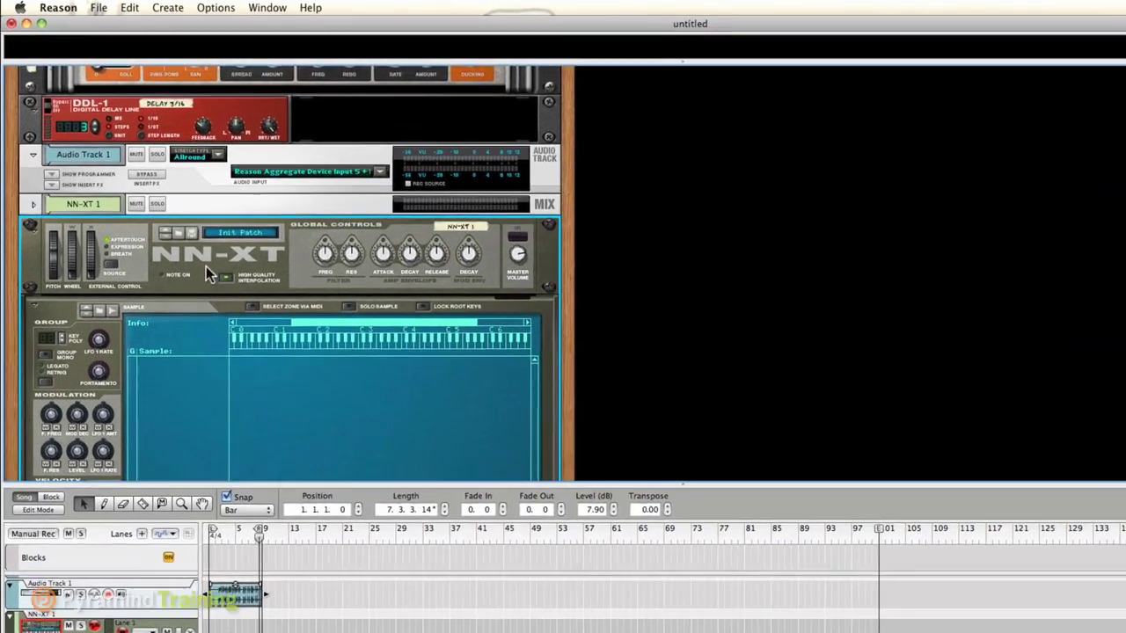
pyautogui.rightClick(166, 222)
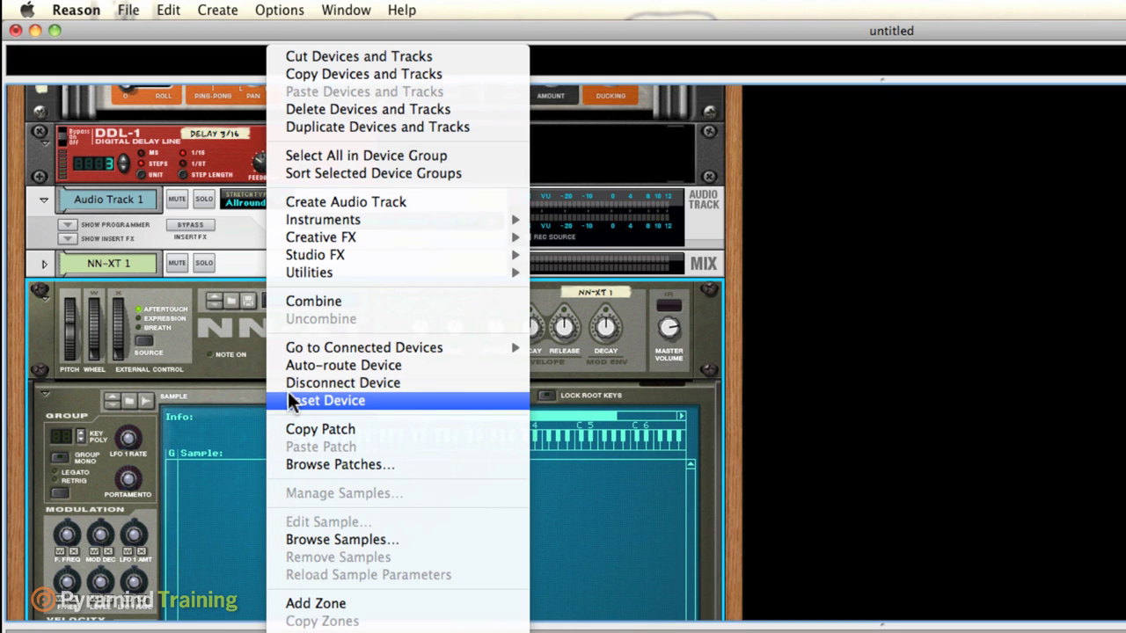
pyautogui.click(290, 402)
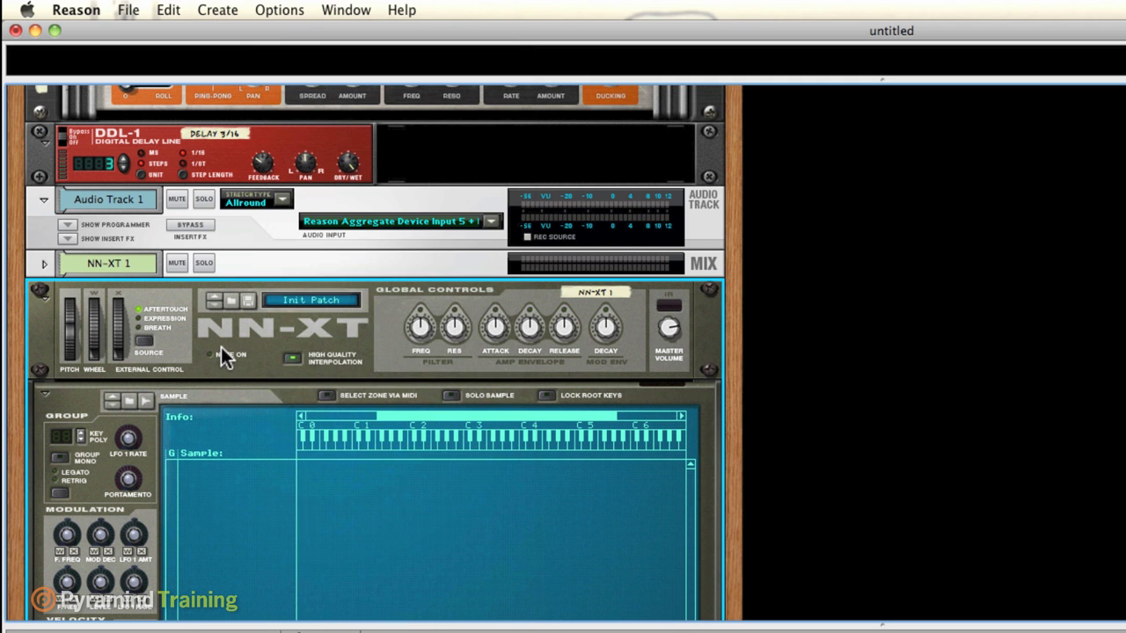
# Flip the rack to its rear and show the Hardware Interface's Audio I/O panel
pyautogui.scroll(-8, 220, 347)
pyautogui.scroll(8, 221, 346)
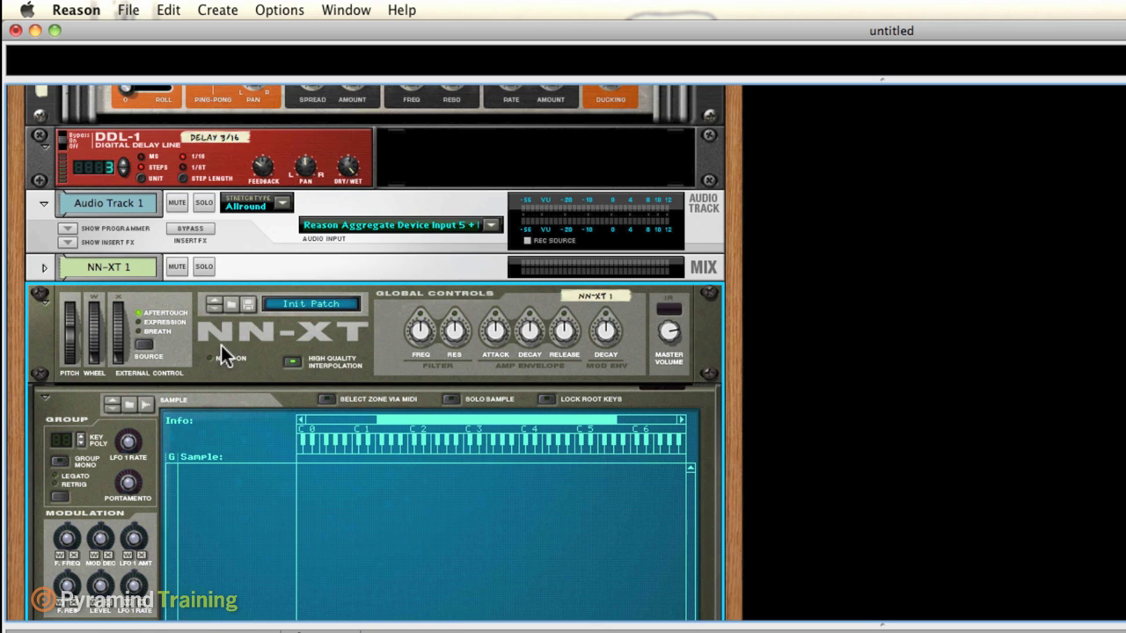
pyautogui.scroll(-2, 211, 339)
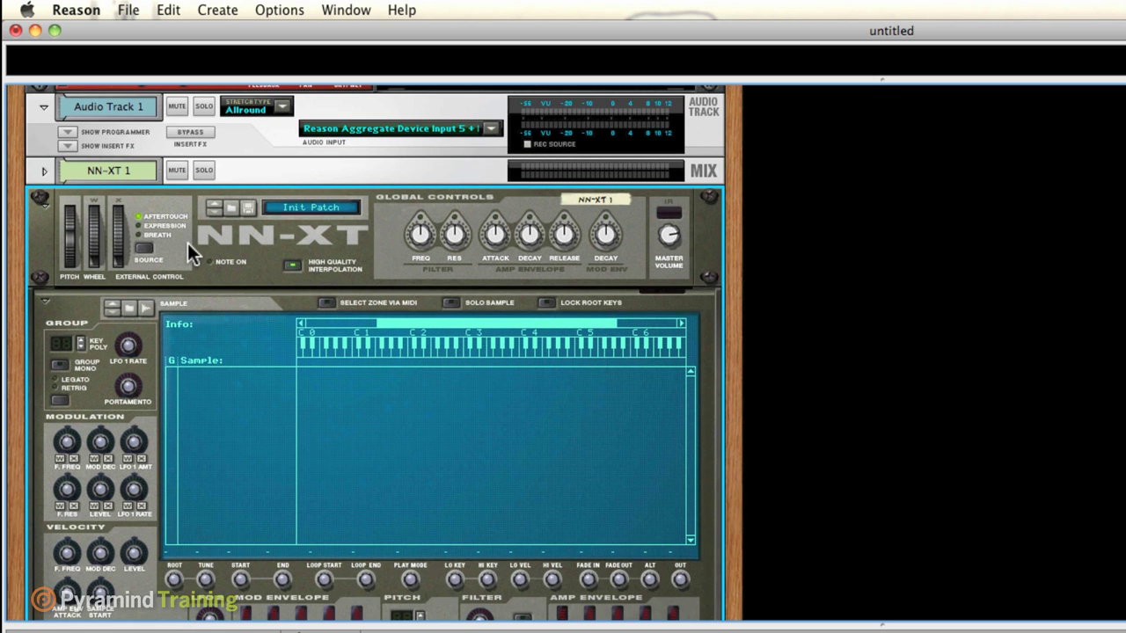
pyautogui.press('Tab')
pyautogui.scroll(8, 189, 243)
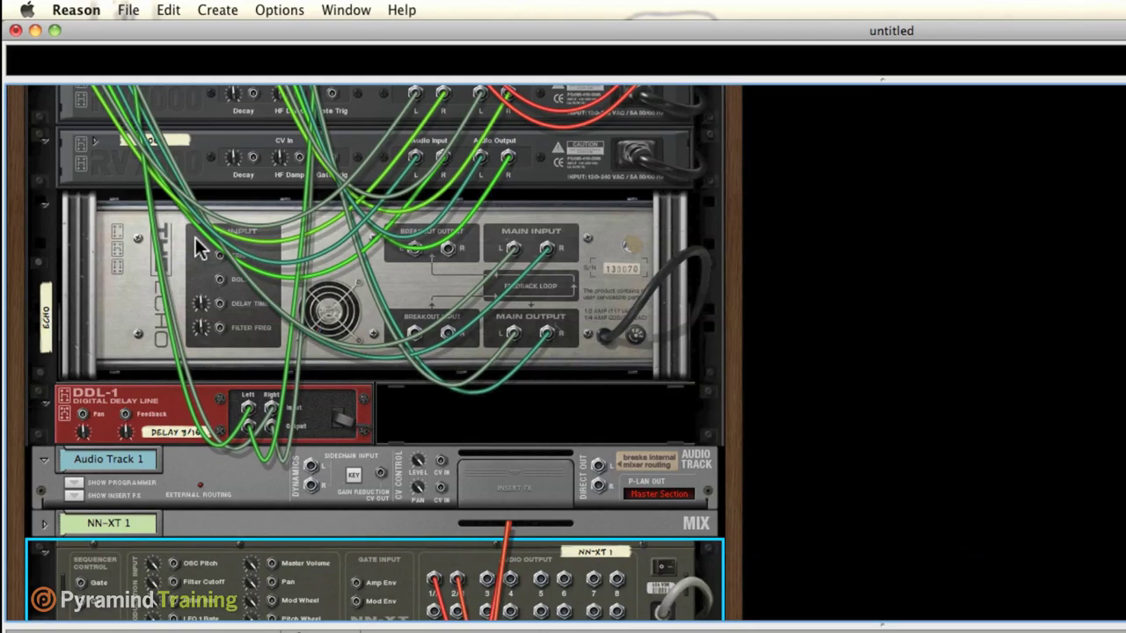
pyautogui.scroll(-5, 195, 238)
pyautogui.scroll(-2, 194, 242)
pyautogui.scroll(7, 194, 246)
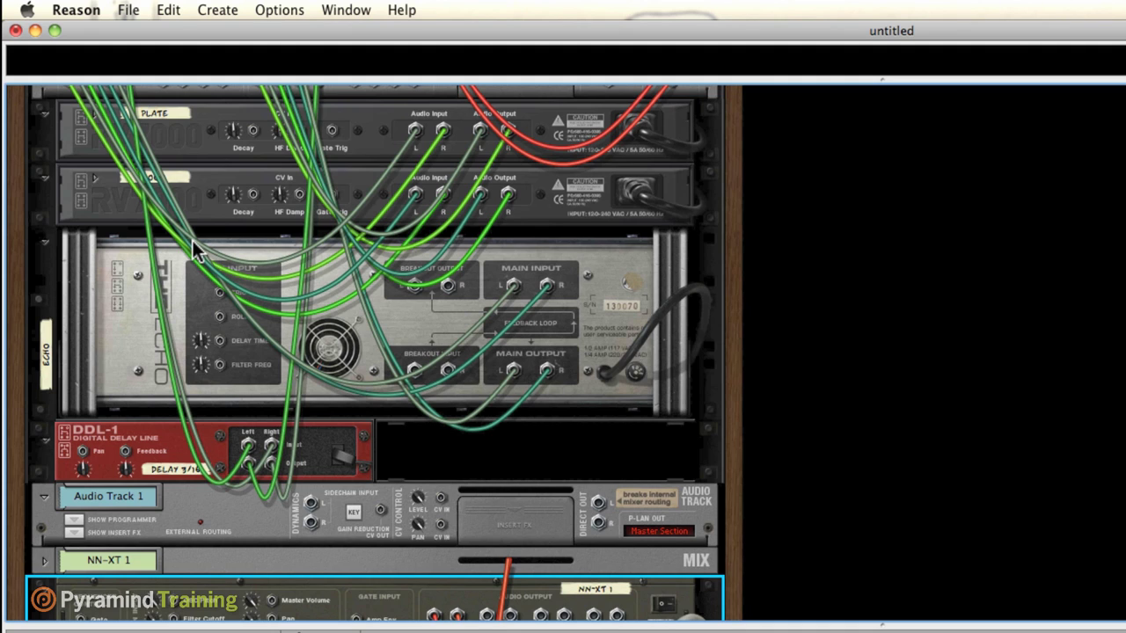
pyautogui.scroll(6, 194, 244)
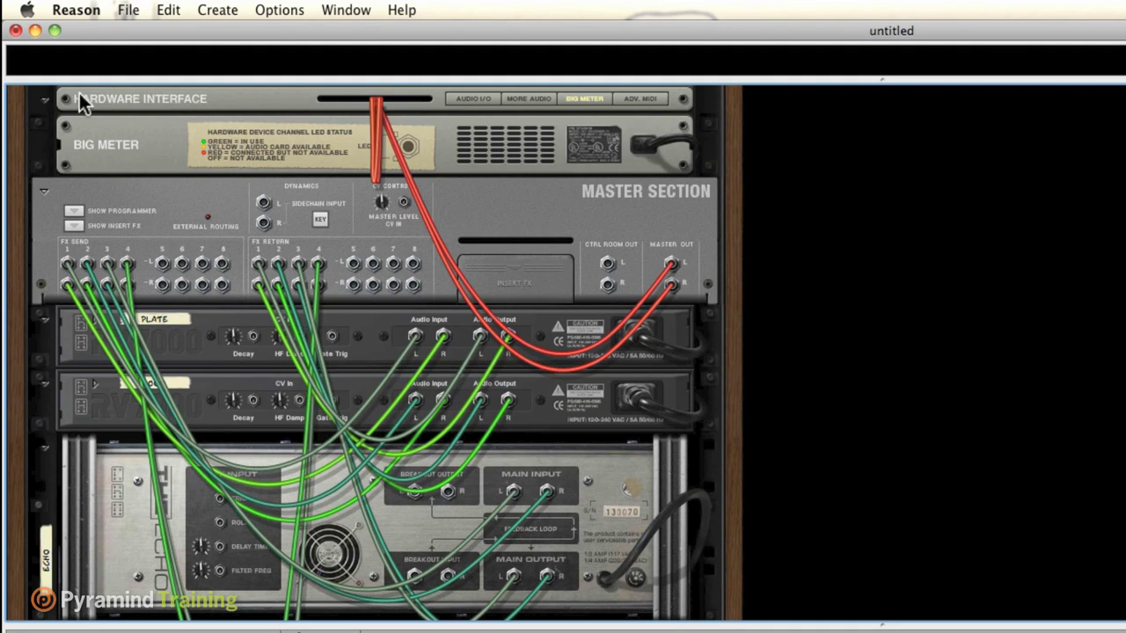
pyautogui.click(471, 99)
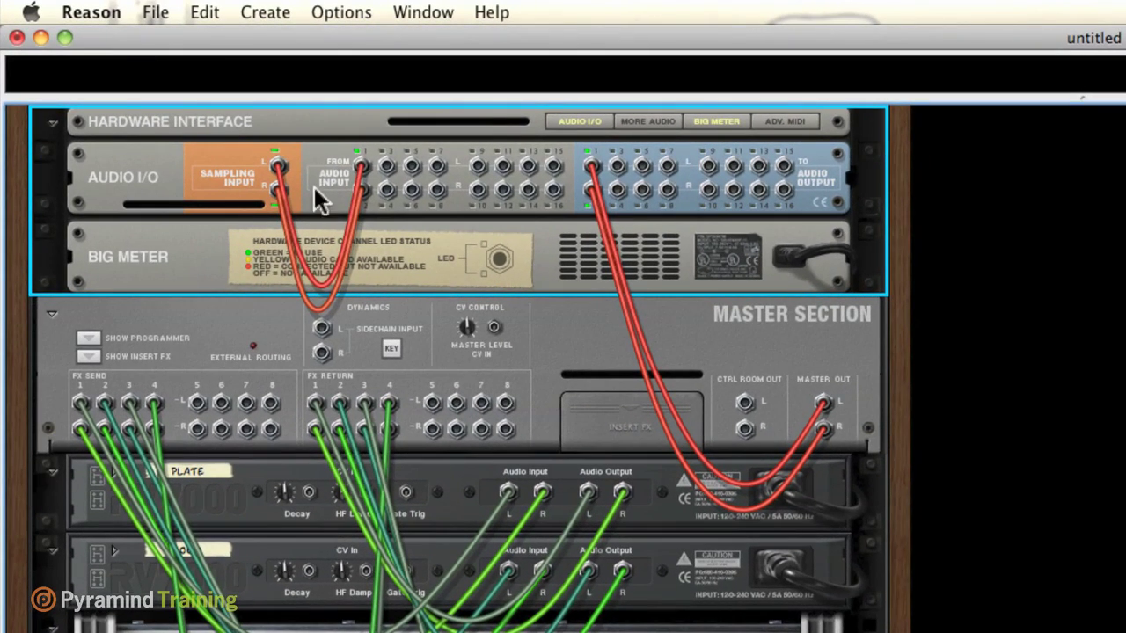
# Disconnect the Sampling Input from Audio Inputs 1 and 2, and cable Audio Inputs 5 and 6 into its left and right jacks
pyautogui.moveTo(361, 167); pyautogui.dragTo(326, 181)
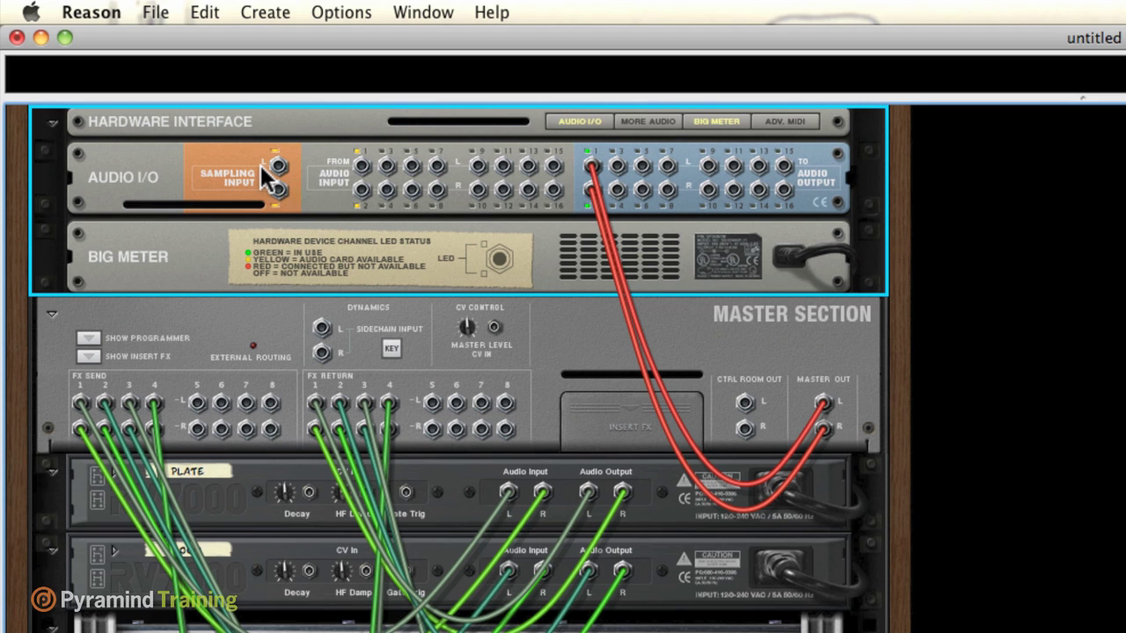
pyautogui.moveTo(412, 165); pyautogui.dragTo(278, 167)
pyautogui.moveTo(412, 189); pyautogui.dragTo(278, 187)
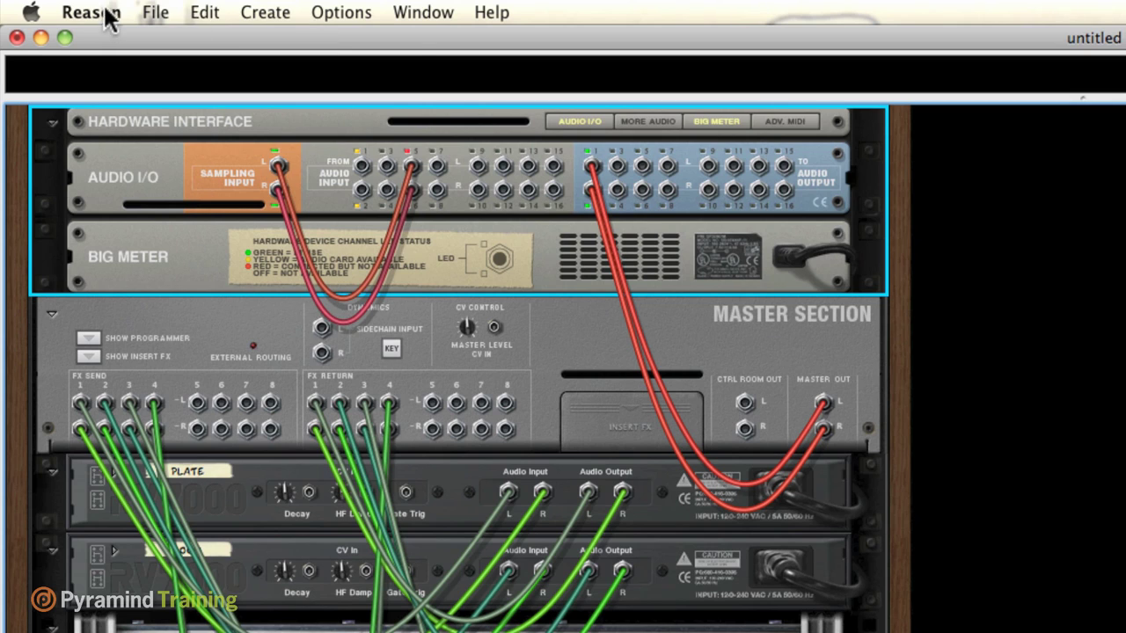
pyautogui.click(162, 12)
pyautogui.click(1064, 397)
# Flip the rack back to its front and record a new sample into the NN-XT, stopping it in the sampling window
pyautogui.scroll(-1, 625, 370)
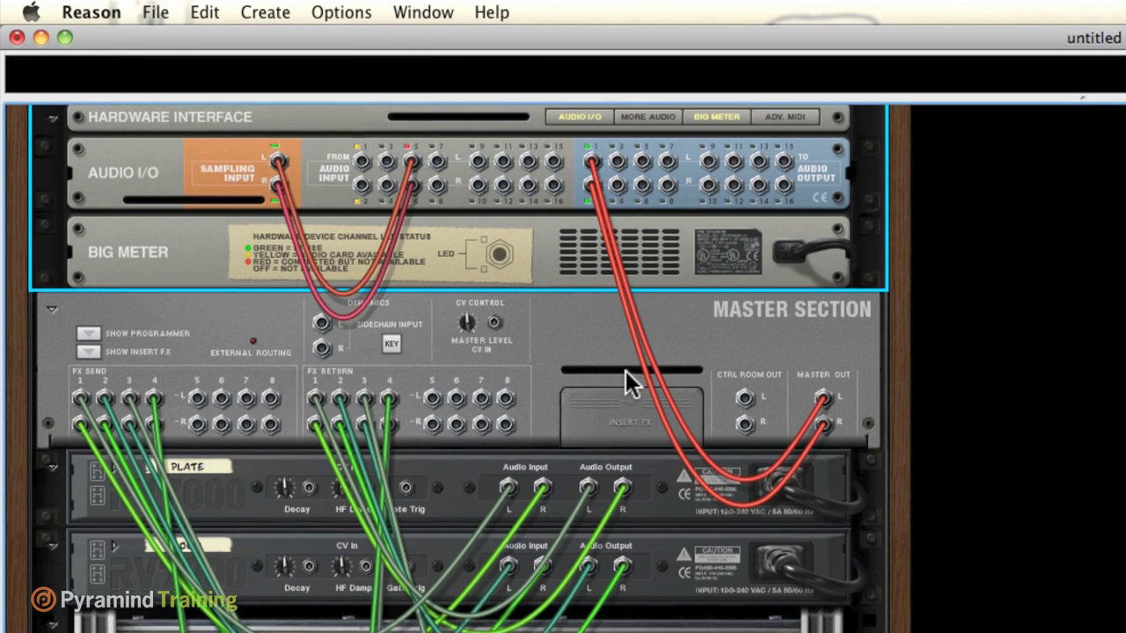
pyautogui.scroll(-10, 625, 370)
pyautogui.scroll(4, 626, 370)
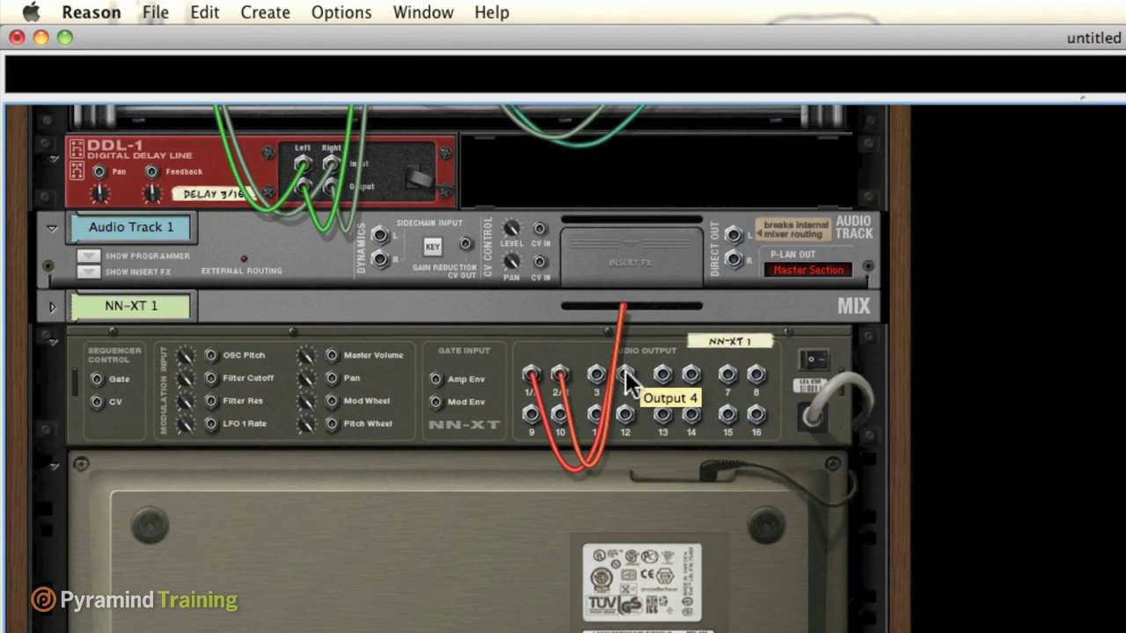
pyautogui.scroll(1, 685, 258)
pyautogui.press('Tab')
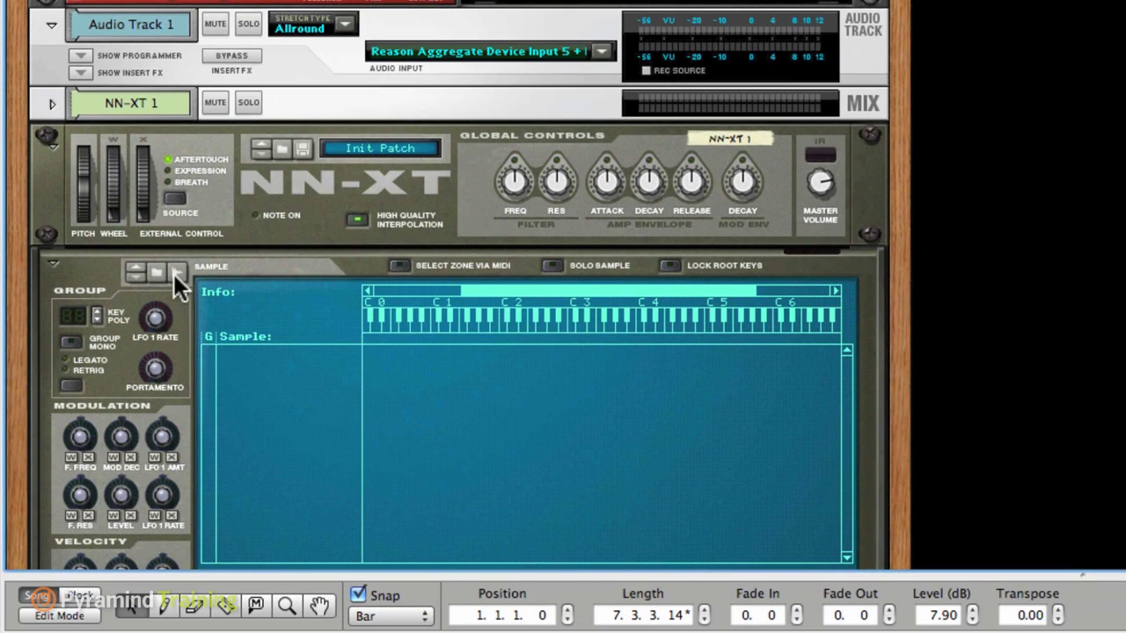
pyautogui.click(175, 272)
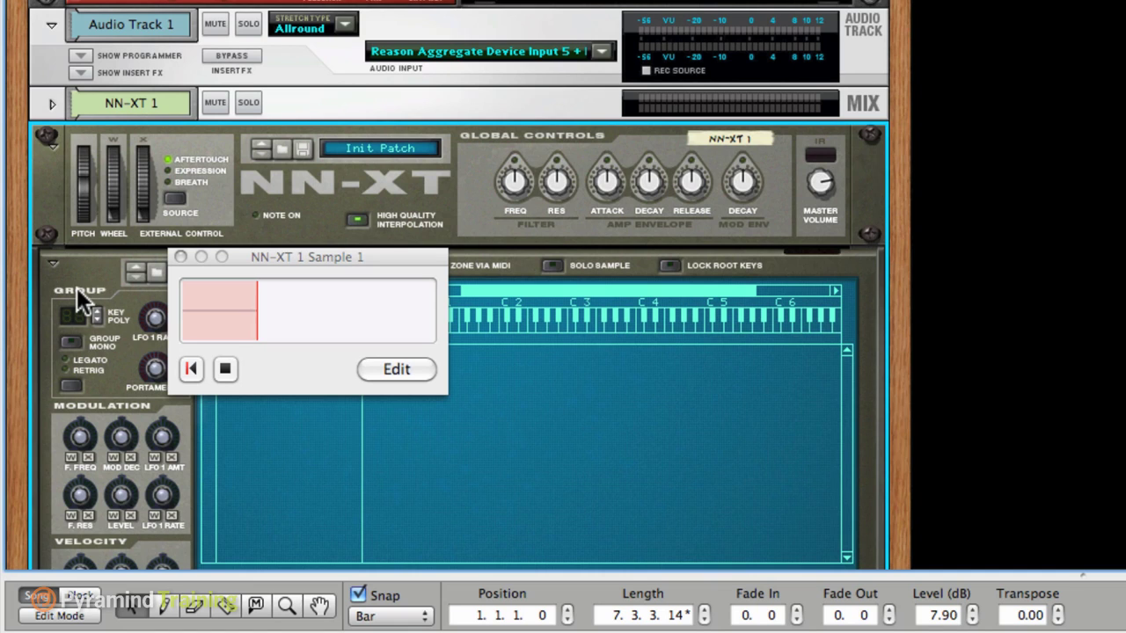
pyautogui.click(215, 373)
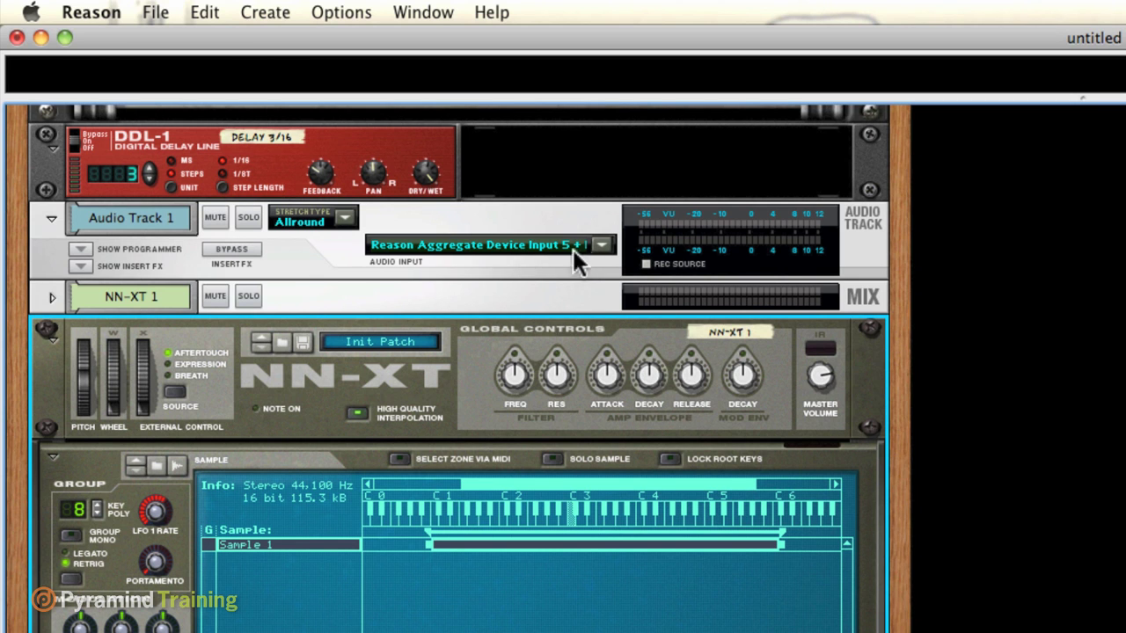
# Flip the rack to its rear and recable the Sampling Input's left and right jacks to Audio Inputs 1 and 2
pyautogui.scroll(15, 211, 334)
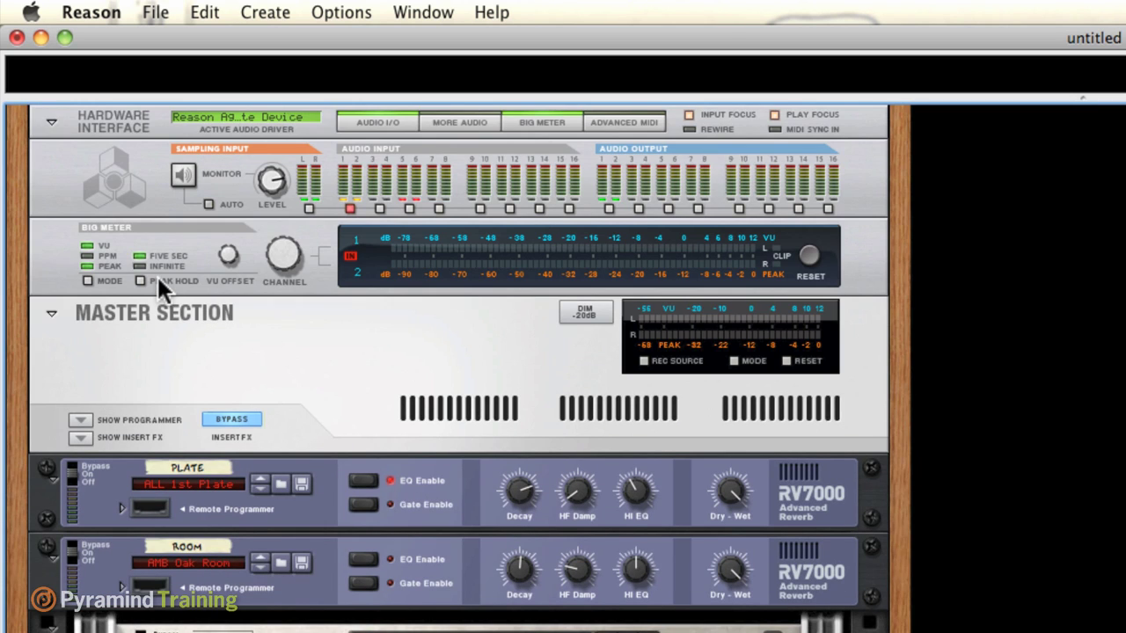
pyautogui.press('Tab')
pyautogui.click(404, 167)
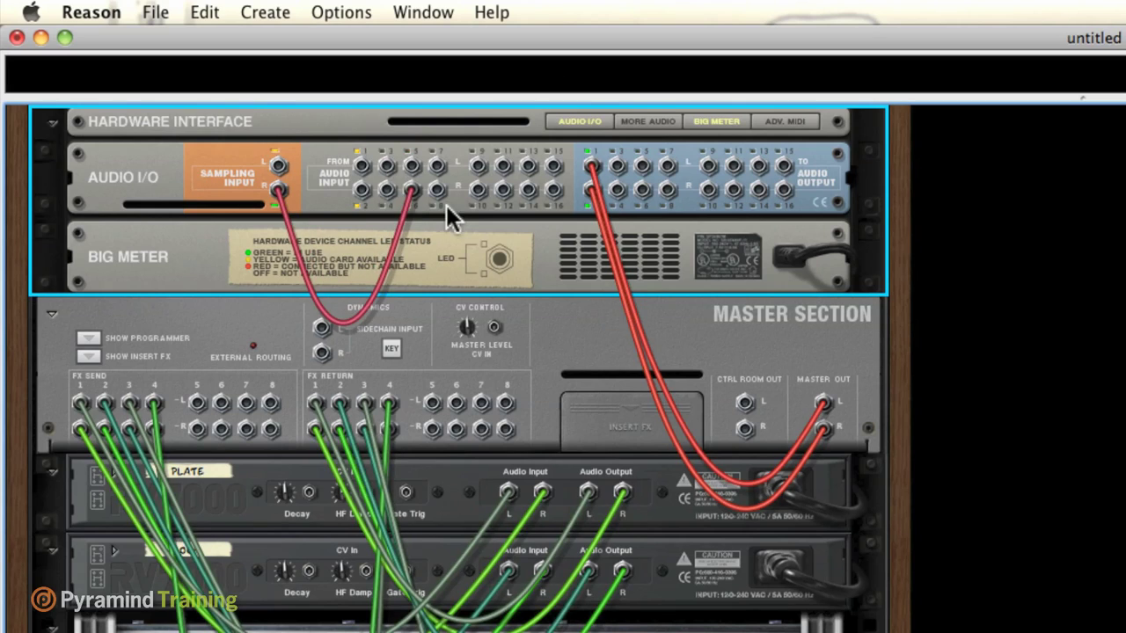
pyautogui.moveTo(410, 191); pyautogui.dragTo(278, 167)
pyautogui.moveTo(362, 192); pyautogui.dragTo(279, 188)
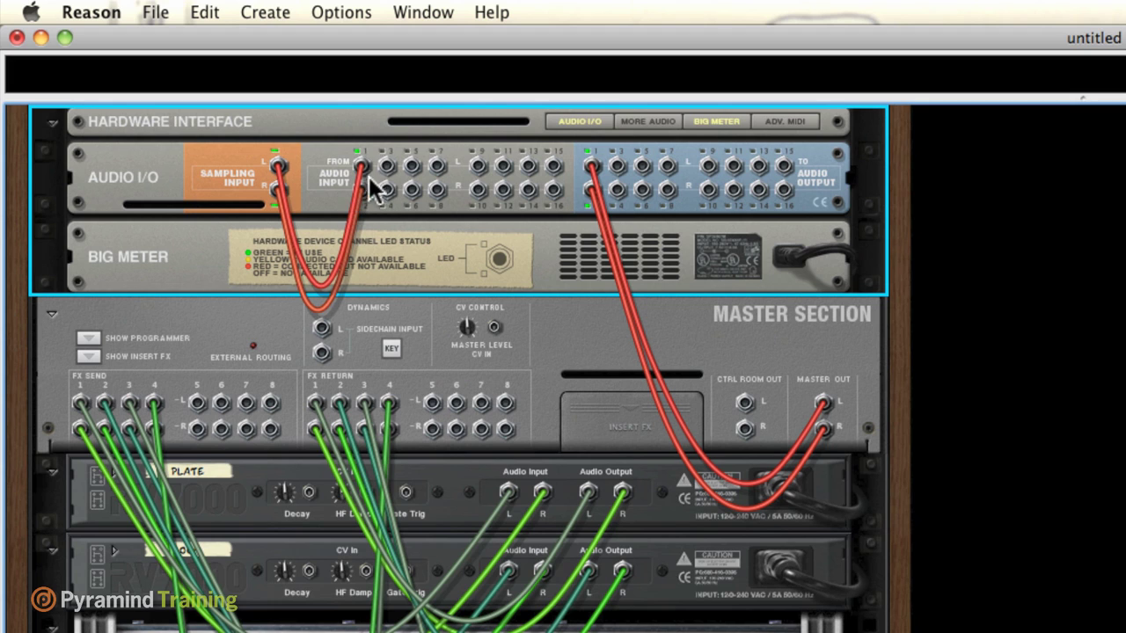
# Flip the rack to its front and record another sample into the NN-XT from the new inputs, ending the sampling
pyautogui.press('Tab')
pyautogui.scroll(-10, 349, 216)
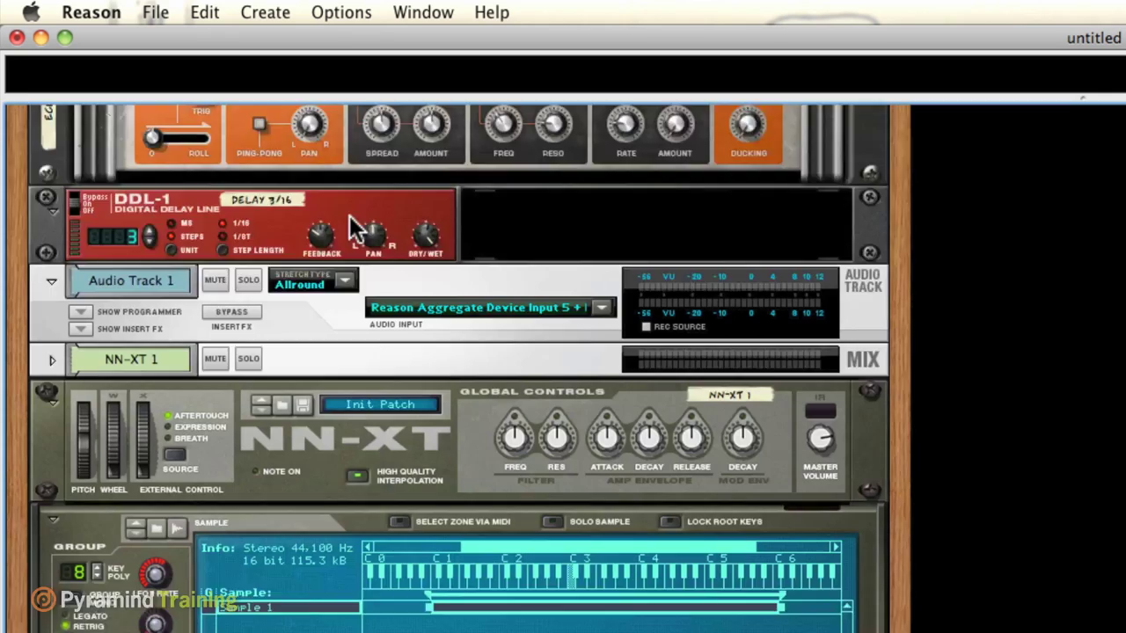
pyautogui.scroll(-8, 350, 215)
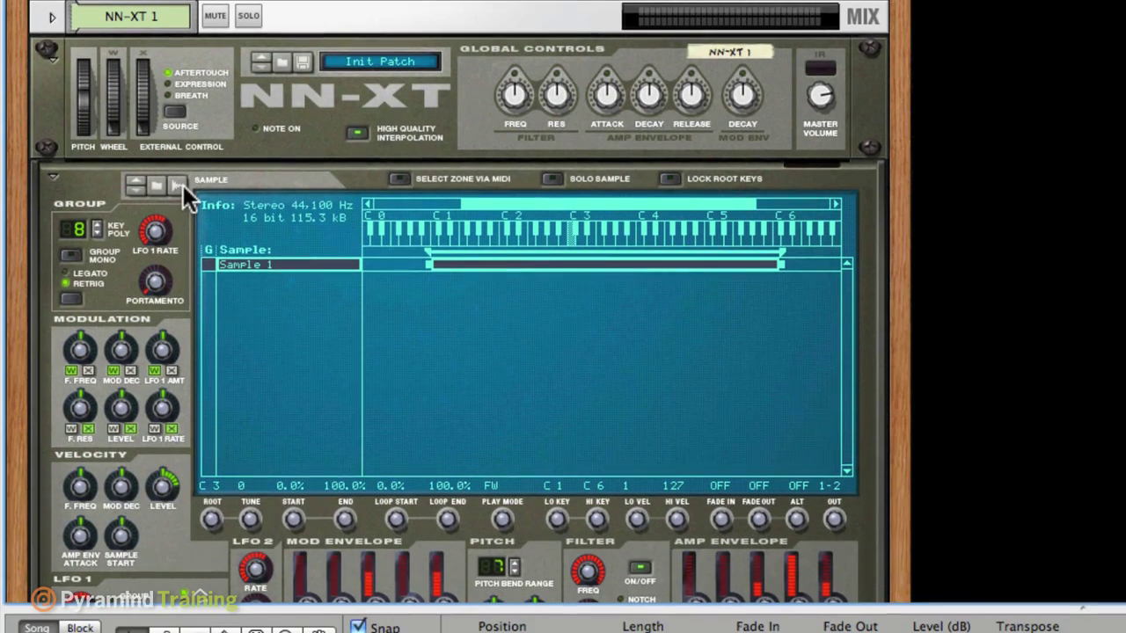
pyautogui.click(181, 184)
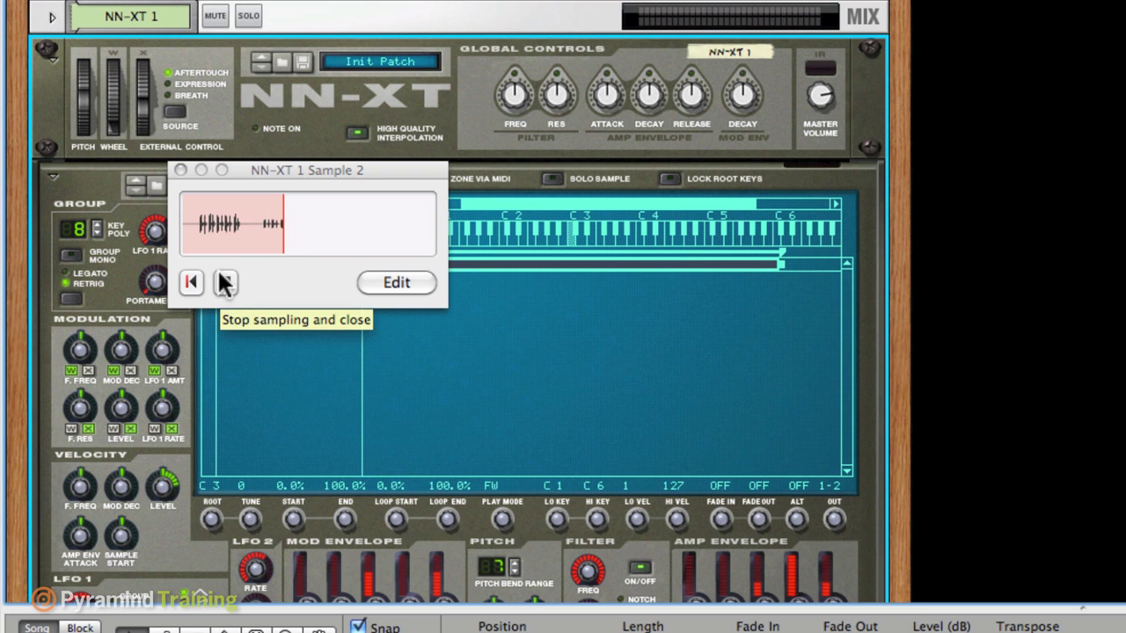
pyautogui.click(216, 277)
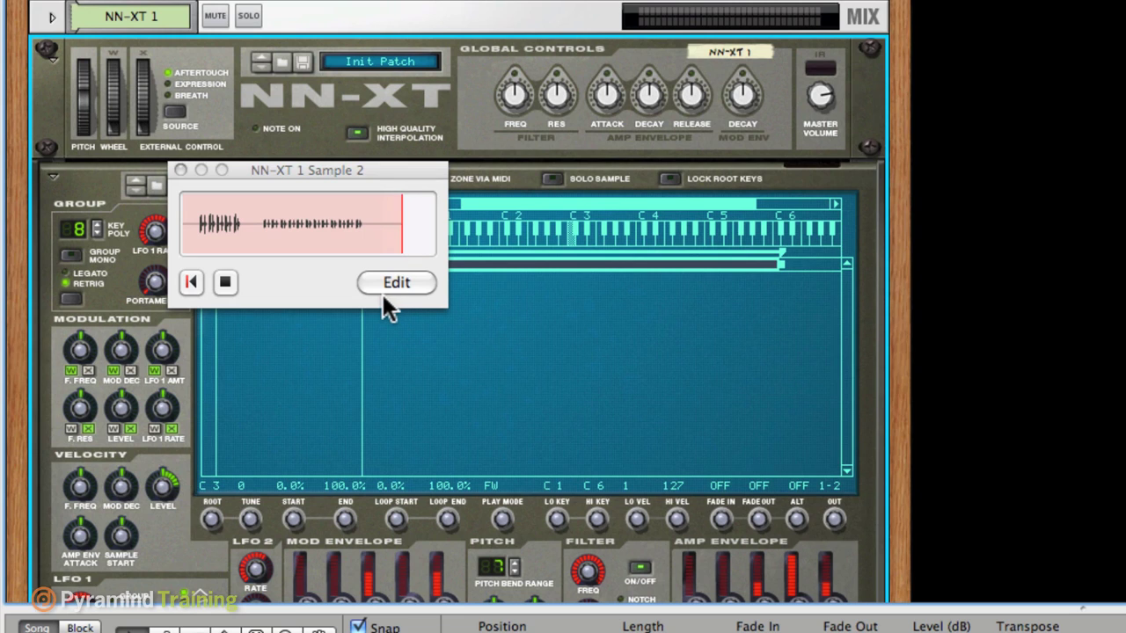
pyautogui.click(226, 281)
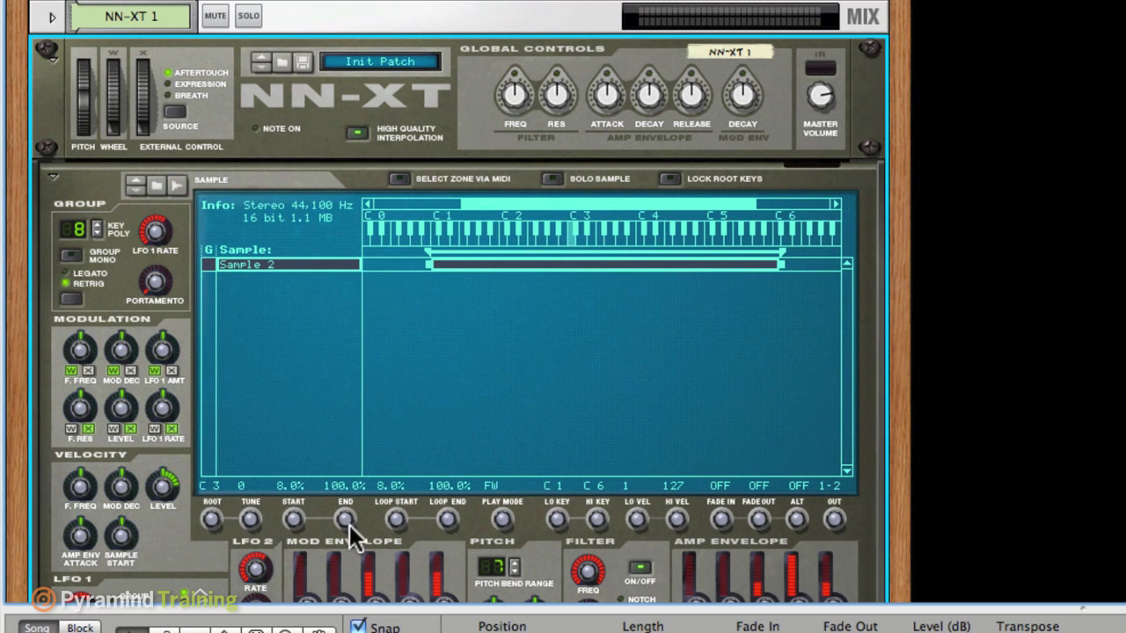
# Open Sample 2 for editing and set its start at about 9.6 and end at about 21.4, enclosing only the quieter second passage
pyautogui.rightClick(289, 269)
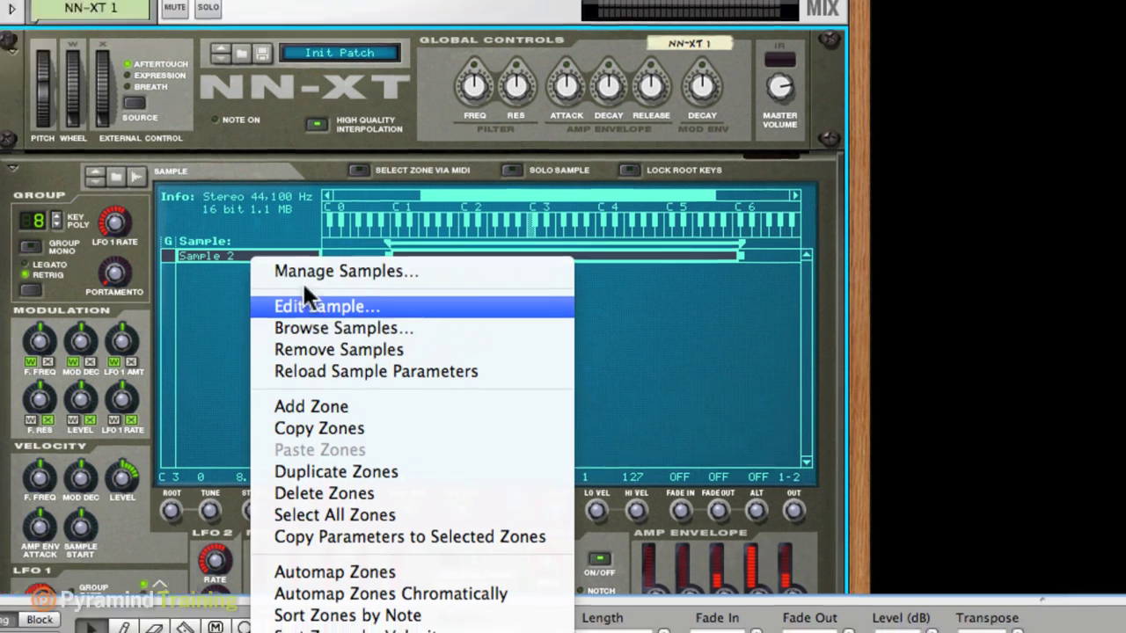
pyautogui.click(305, 298)
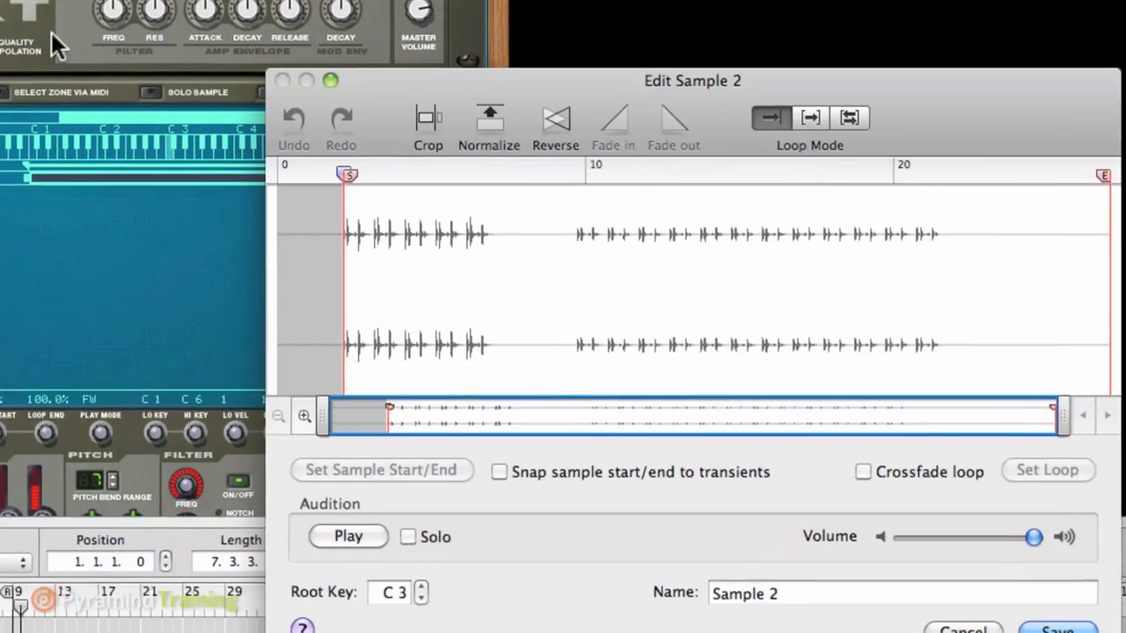
pyautogui.moveTo(100, 121)
pyautogui.mouseDown()
pyautogui.moveTo(333, 134)
pyautogui.moveTo(356, 117)
pyautogui.moveTo(352, 127)
pyautogui.moveTo(323, 120)
pyautogui.moveTo(335, 125)
pyautogui.mouseUp()
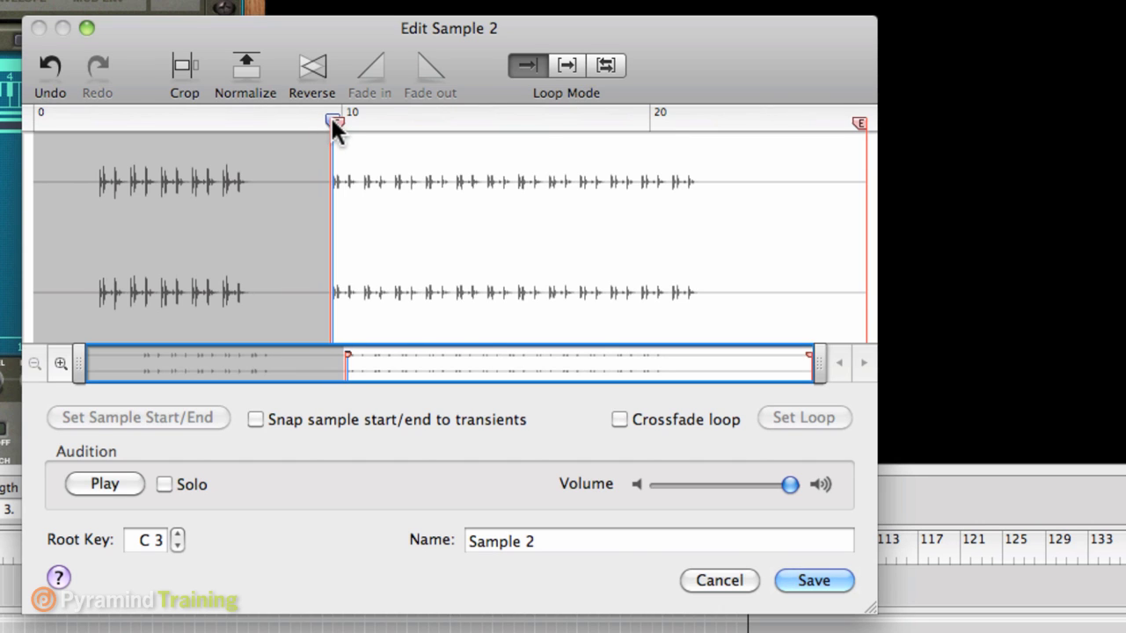
pyautogui.moveTo(858, 121); pyautogui.dragTo(682, 99)
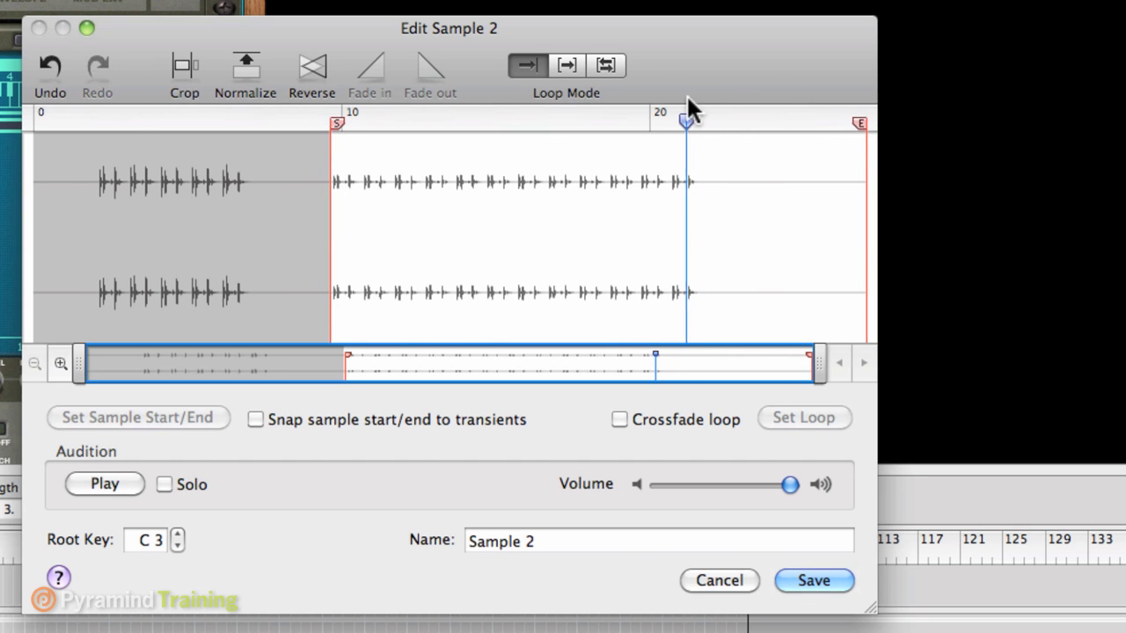
pyautogui.moveTo(860, 123)
pyautogui.mouseDown()
pyautogui.moveTo(670, 98)
pyautogui.moveTo(685, 98)
pyautogui.mouseUp()
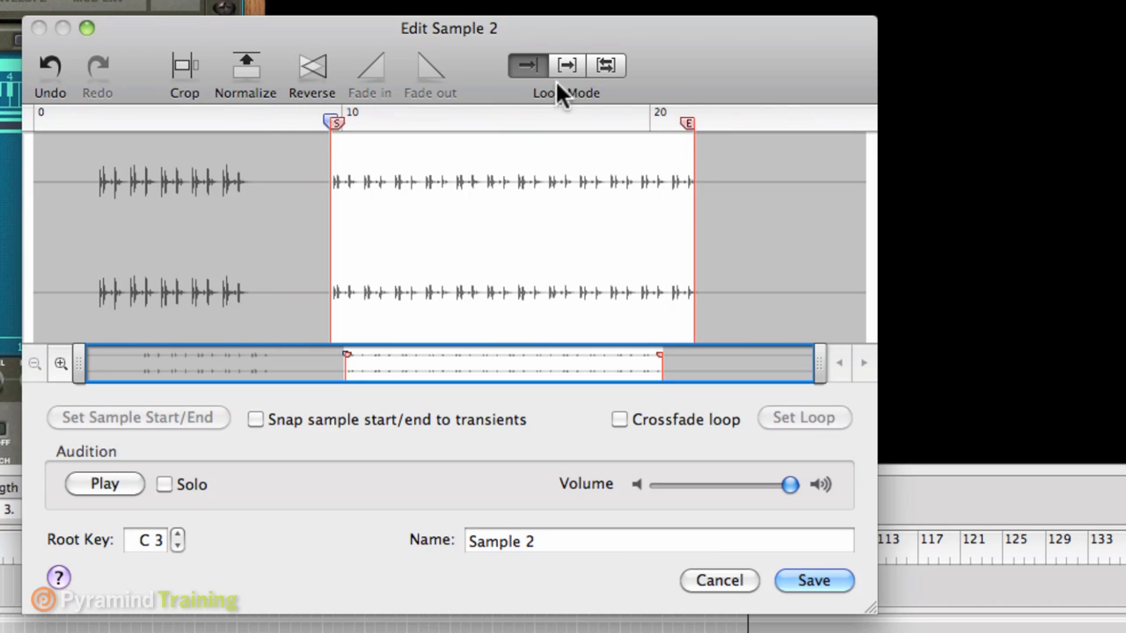
# Normalize Sample 2, fine-tune its start marker at the second passage and save the edited sample
pyautogui.click(243, 70)
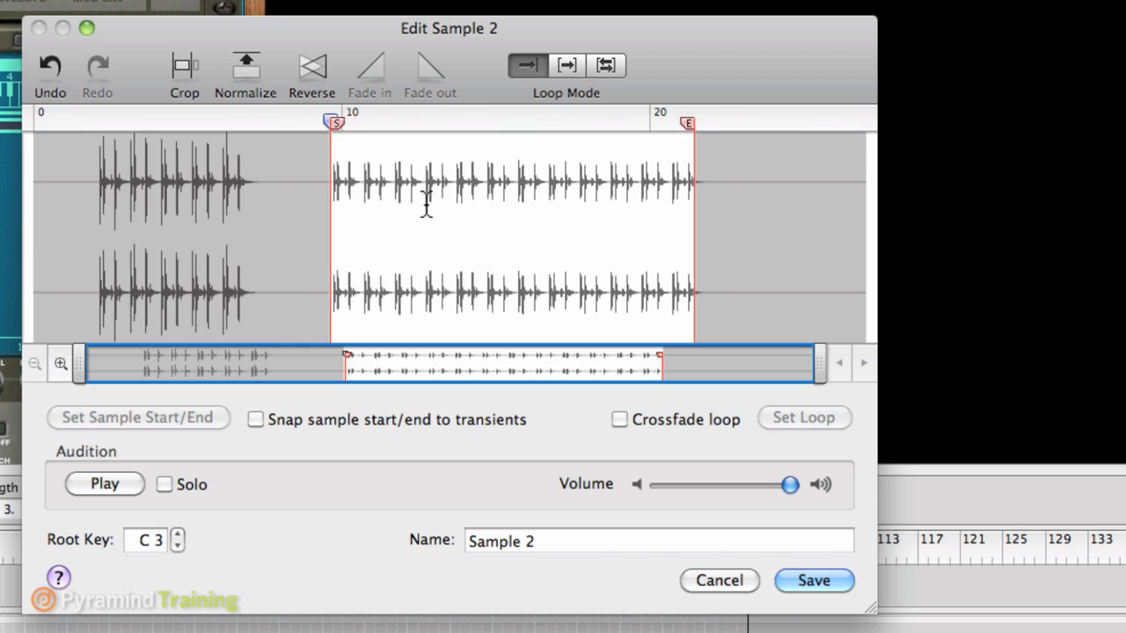
pyautogui.moveTo(327, 115); pyautogui.dragTo(329, 112)
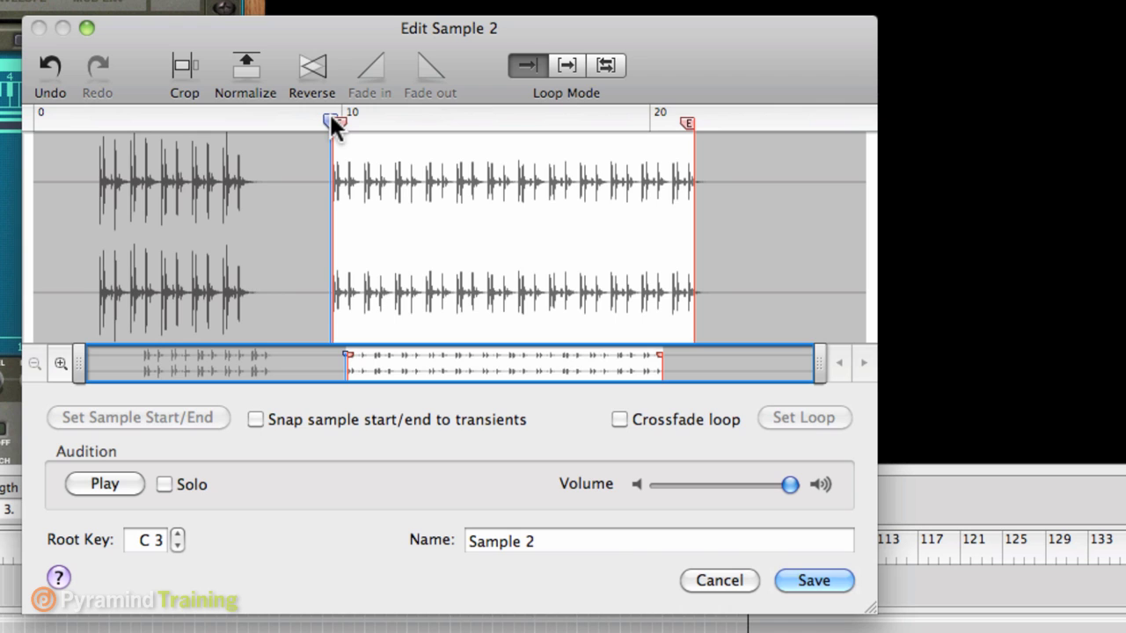
pyautogui.click(837, 582)
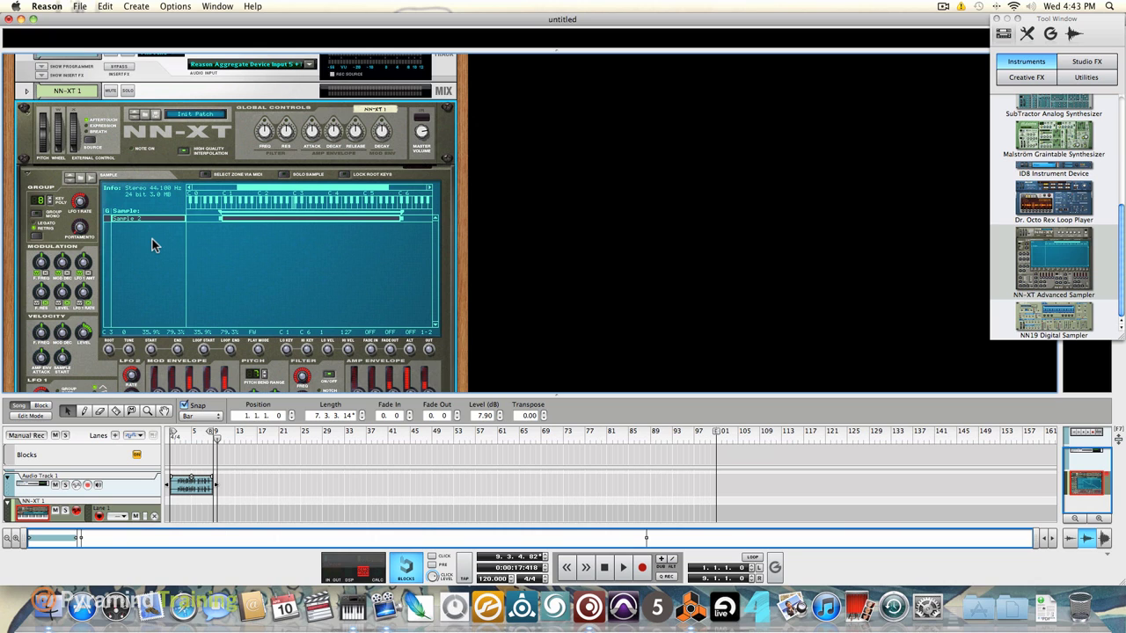
# Show the On-screen Piano Keys, move them clear of the NN-XT and play notes to audition Sample 2
pyautogui.press('F4')
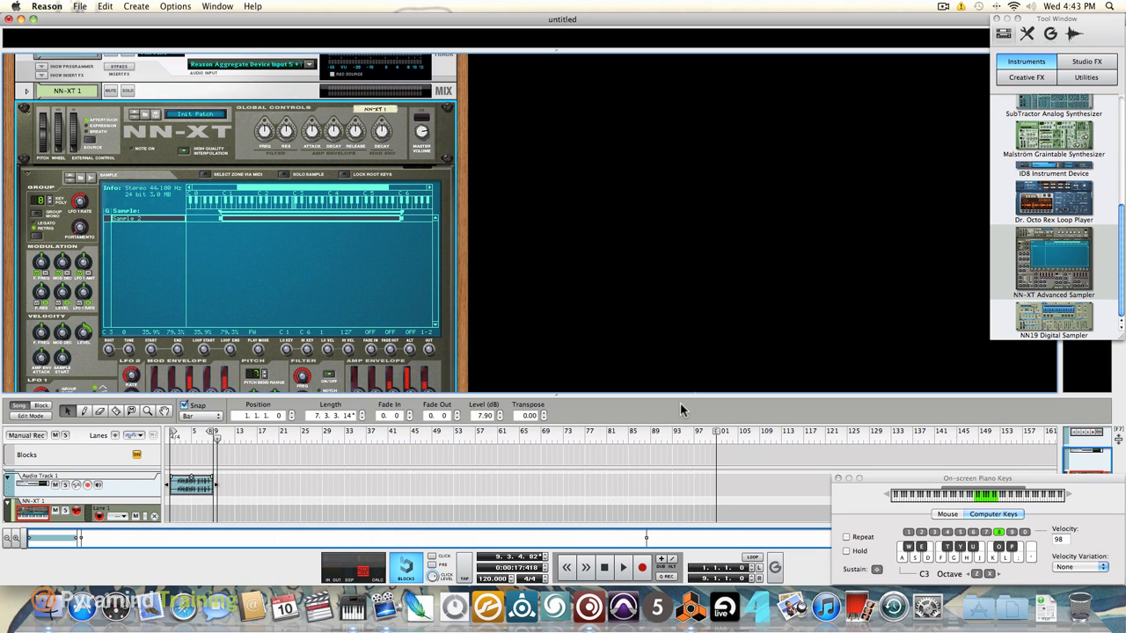
pyautogui.moveTo(1018, 479); pyautogui.dragTo(560, 98)
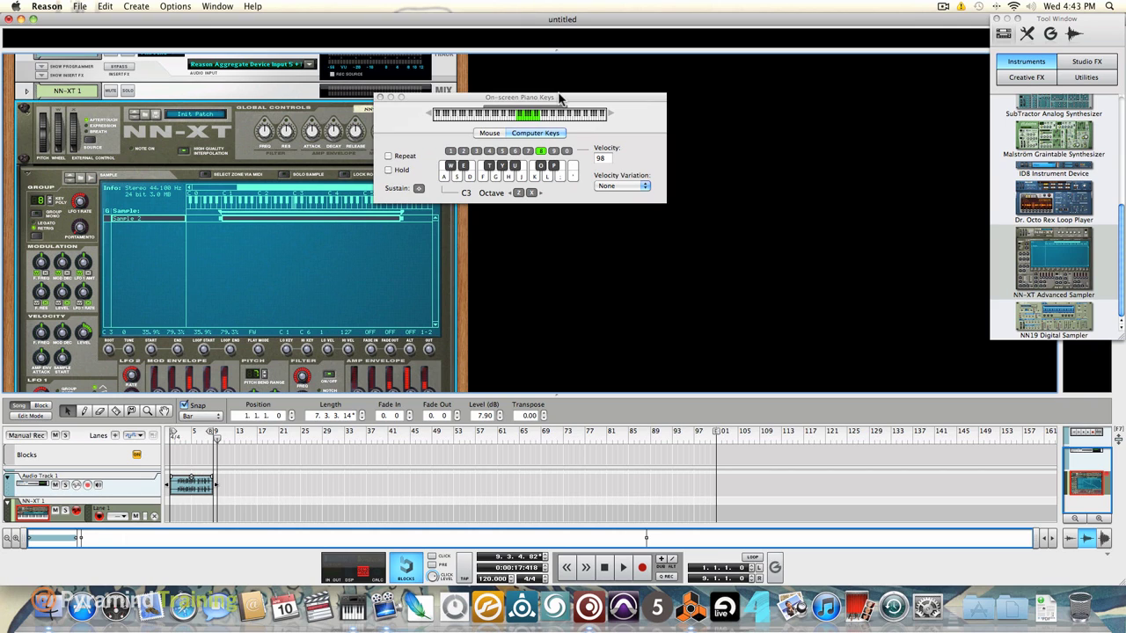
pyautogui.press('f')
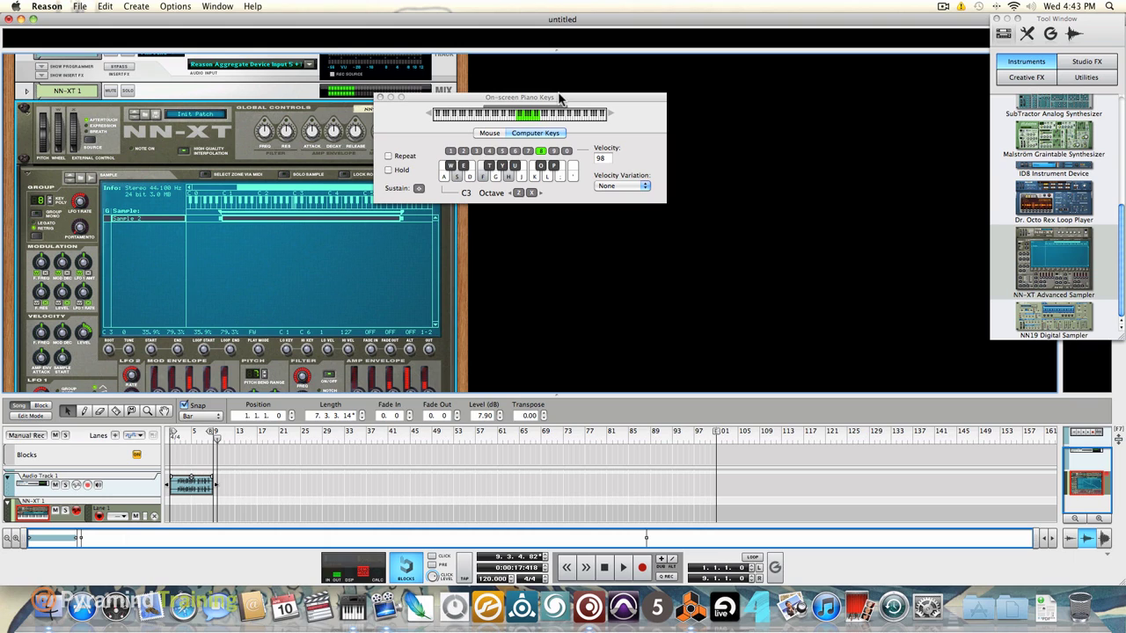
pyautogui.moveTo(560, 98); pyautogui.dragTo(709, 86)
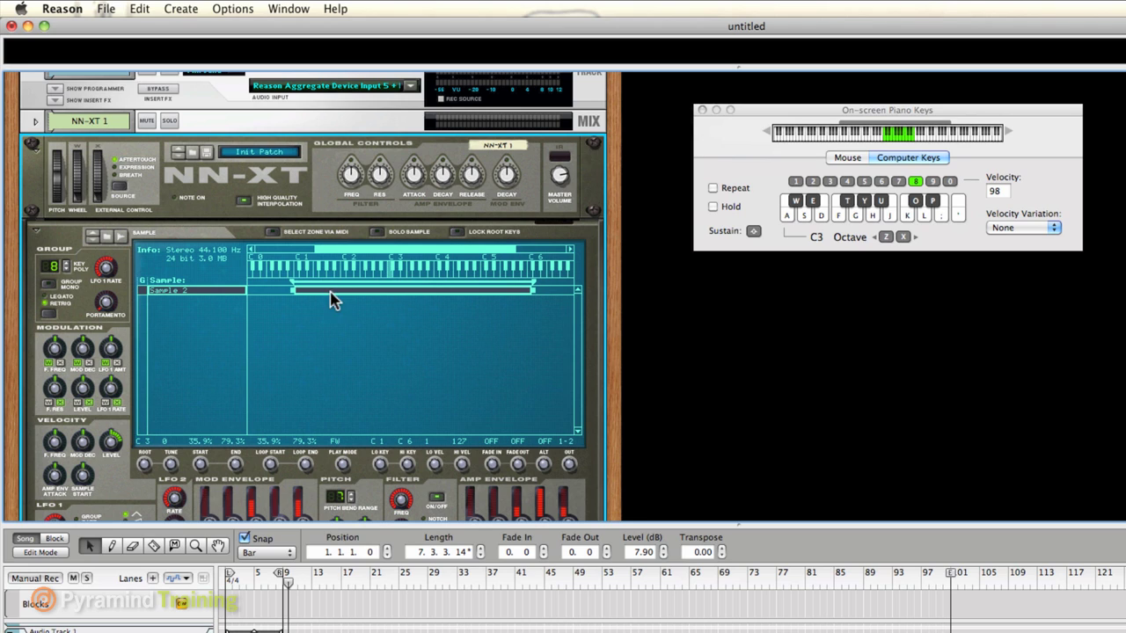
pyautogui.press('f')
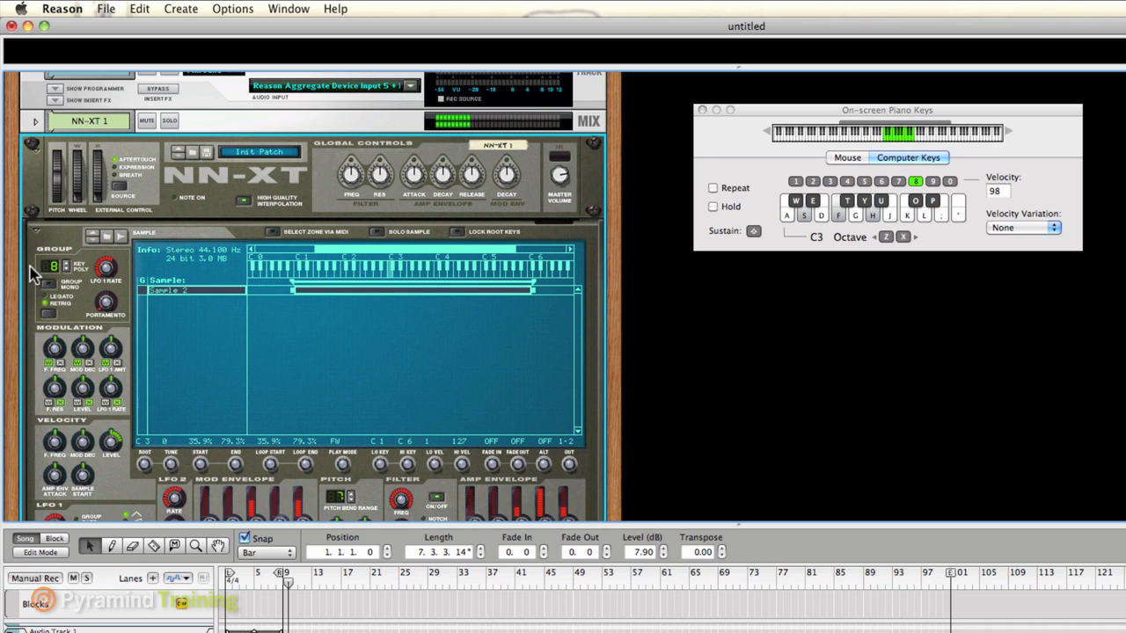
# Reveal the mixer, enable sends 1, 2 and 3 on the NN-XT 1 channel and adjust their send levels
pyautogui.scroll(5, 296, 152)
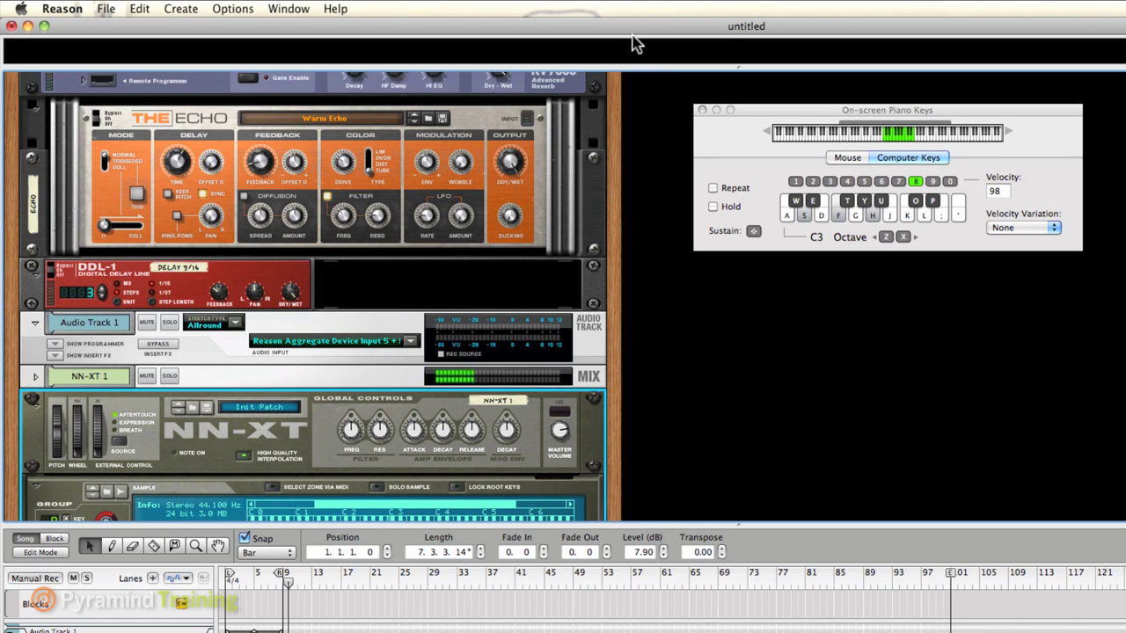
pyautogui.moveTo(642, 71); pyautogui.dragTo(671, 502)
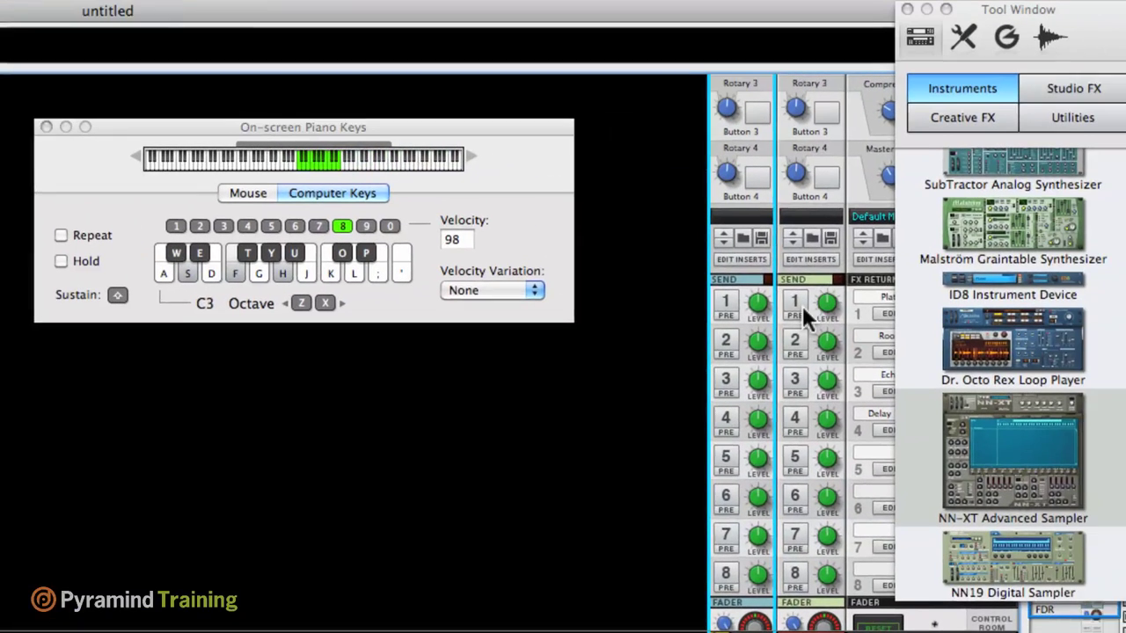
pyautogui.click(1062, 262)
pyautogui.click(768, 344)
pyautogui.click(768, 384)
pyautogui.moveTo(799, 379); pyautogui.dragTo(799, 430)
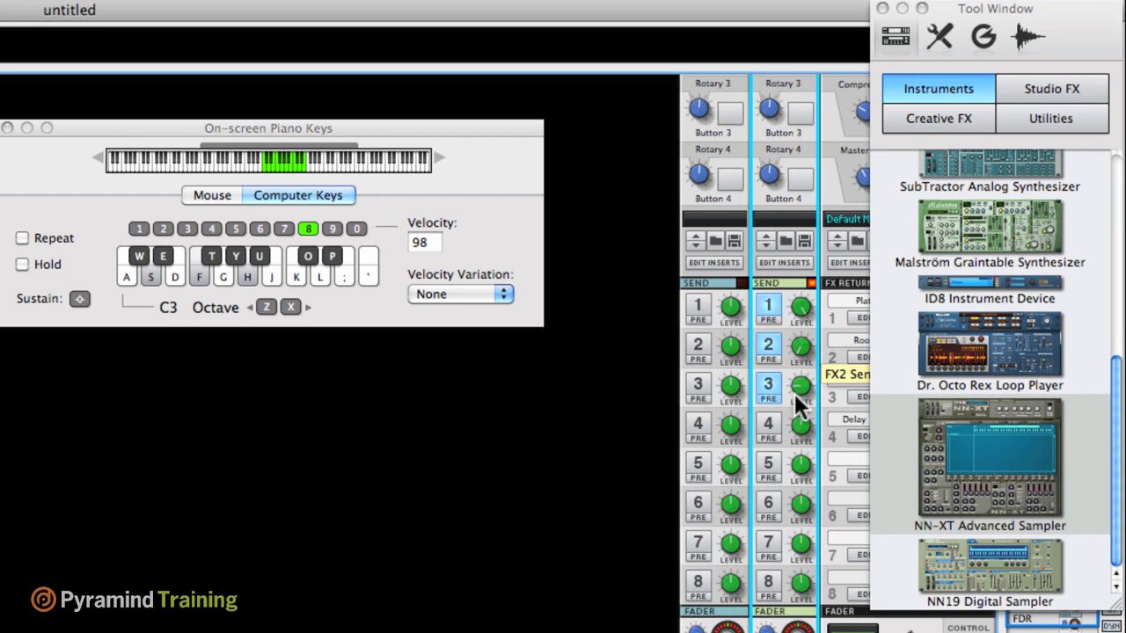
# Lower the On-screen Piano Keys to octave C2 and close their window
pyautogui.press('z')
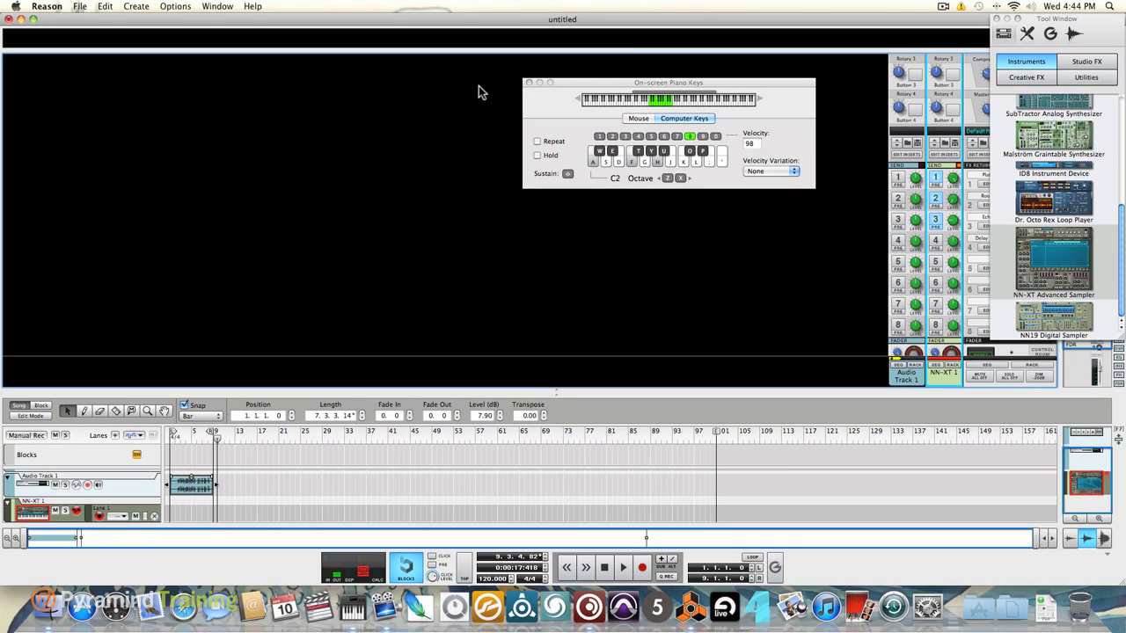
pyautogui.click(529, 83)
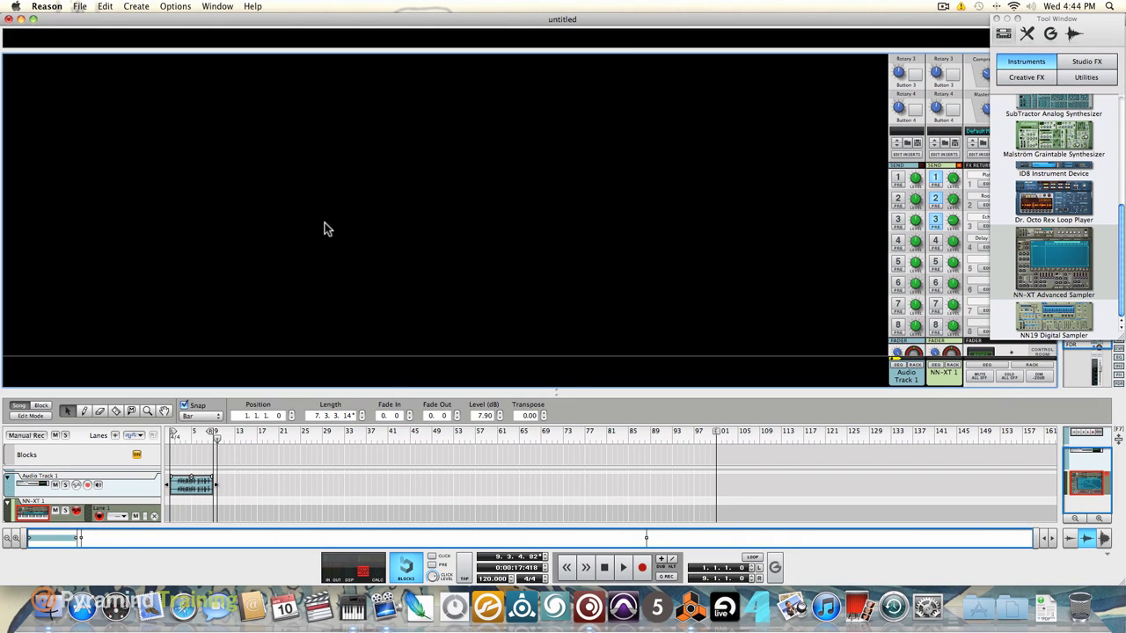
# Restore the rack view in place of the mixer and examine the NN-XT editor and the sequencer's audio and NN-XT tracks
pyautogui.press('F6')
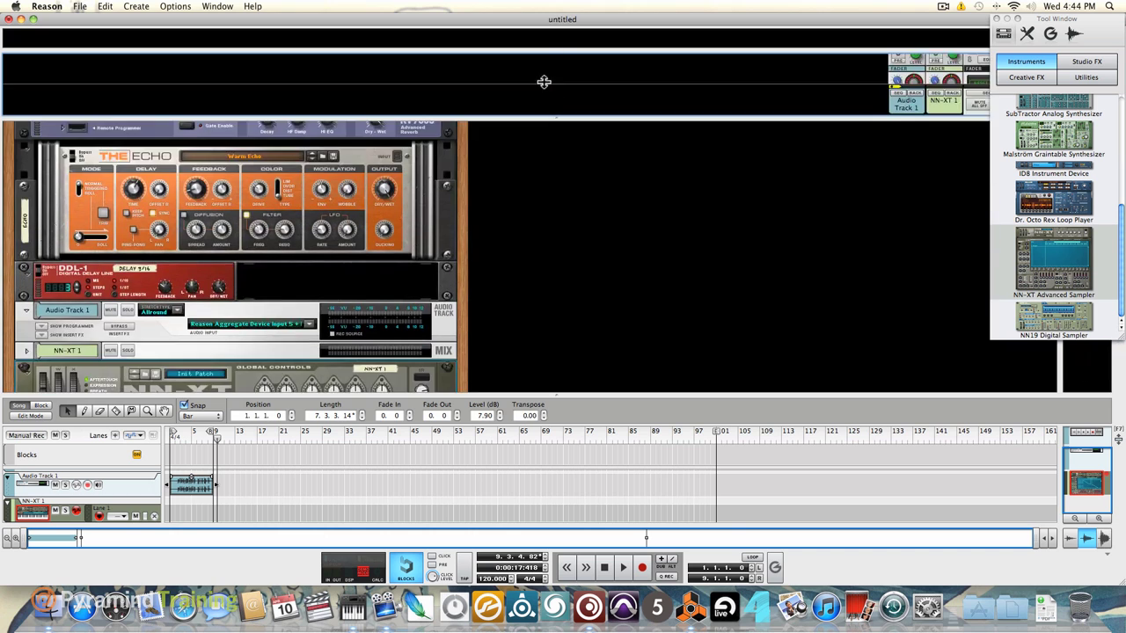
pyautogui.scroll(5, 227, 204)
pyautogui.scroll(-10, 227, 204)
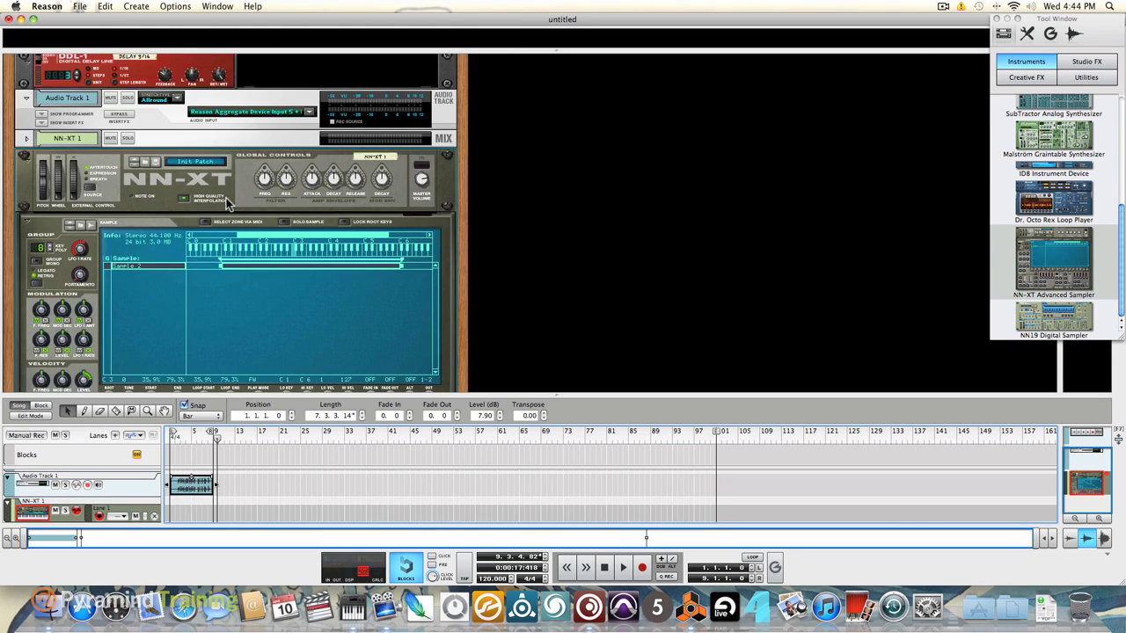
pyautogui.scroll(2, 229, 208)
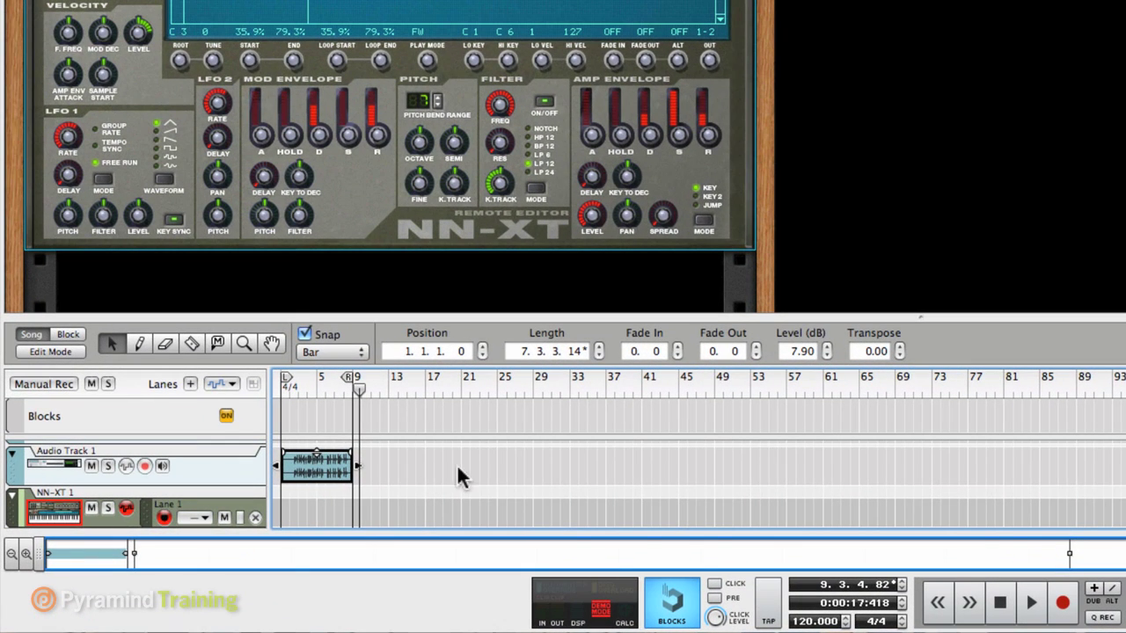
pyautogui.scroll(-3, 371, 250)
pyautogui.moveTo(374, 315); pyautogui.dragTo(366, 160)
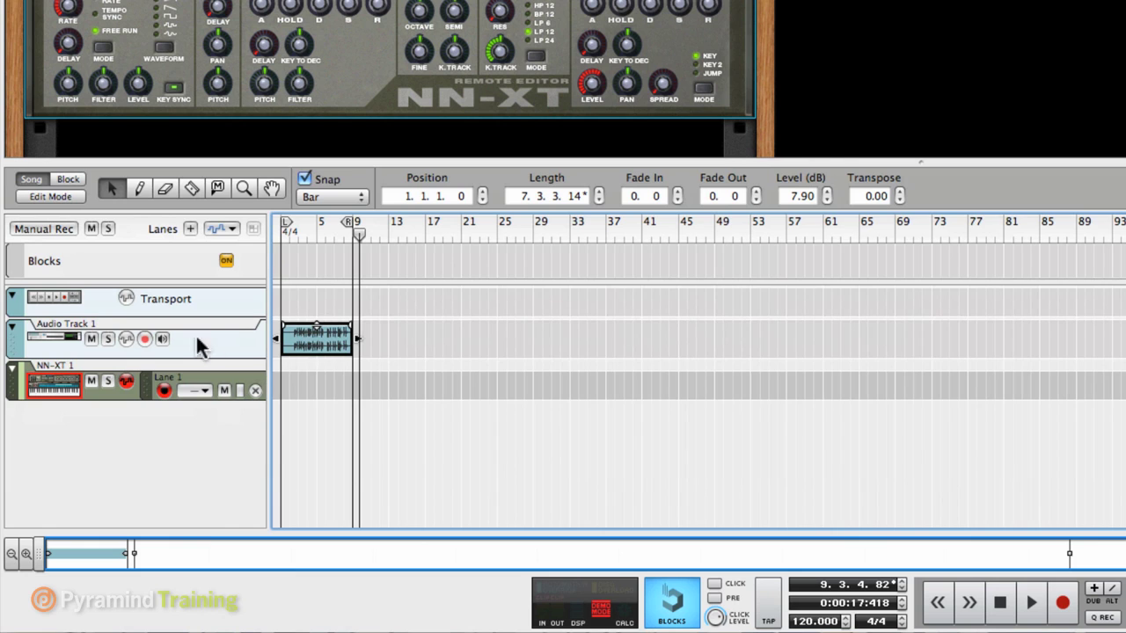
pyautogui.scroll(5, 208, 75)
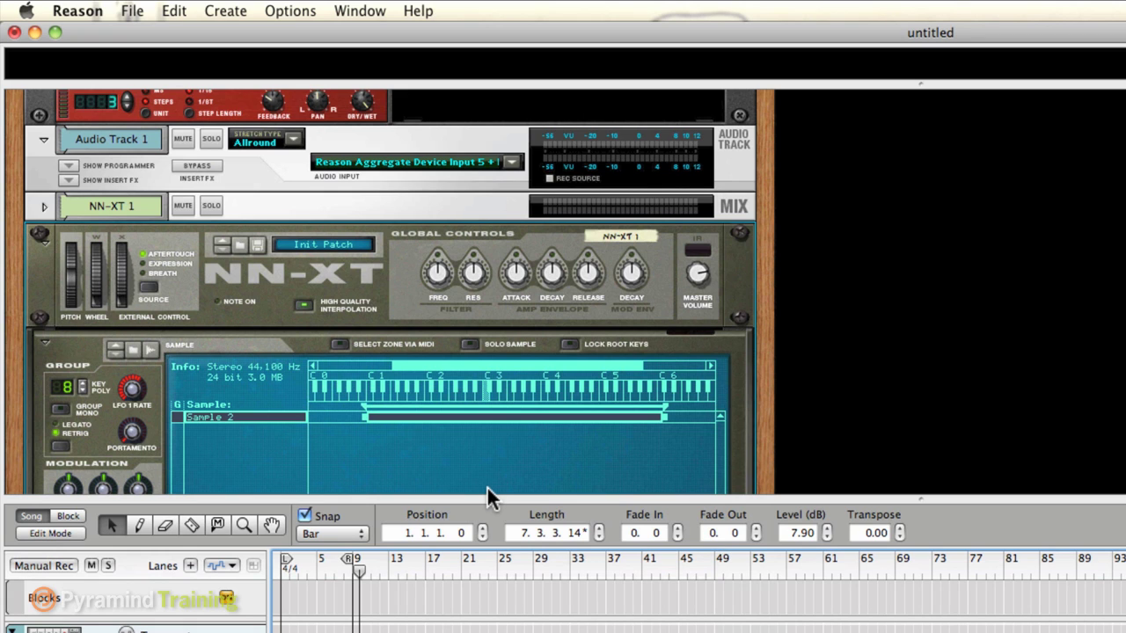
pyautogui.moveTo(490, 500); pyautogui.dragTo(458, 632)
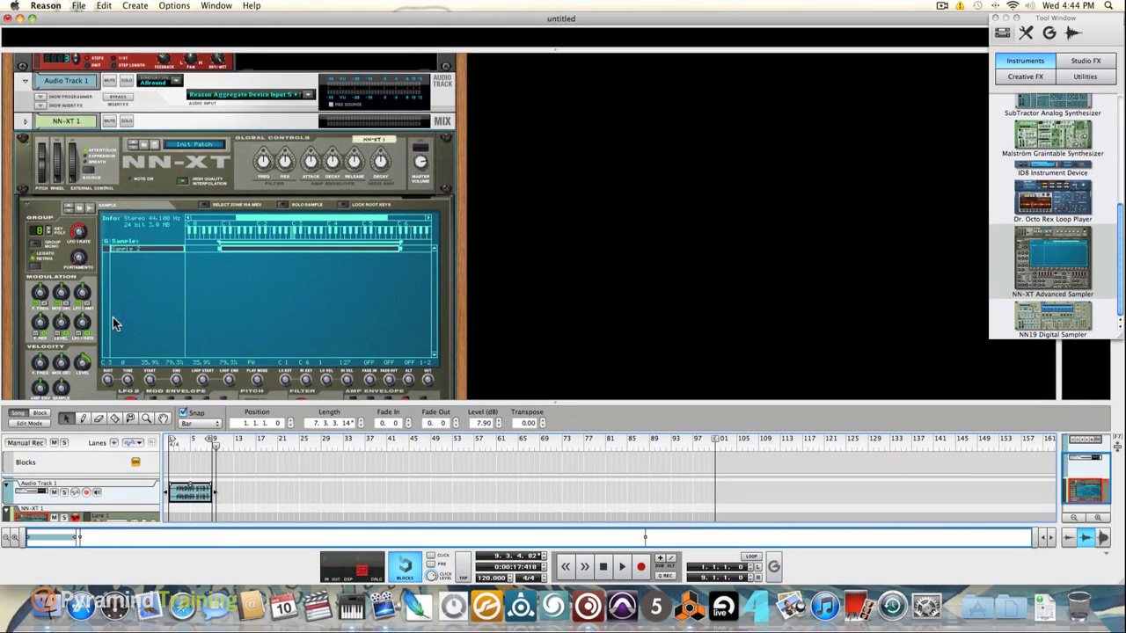
# Delete the Sample 2 zone from the NN-XT's key map
pyautogui.scroll(-3, 112, 318)
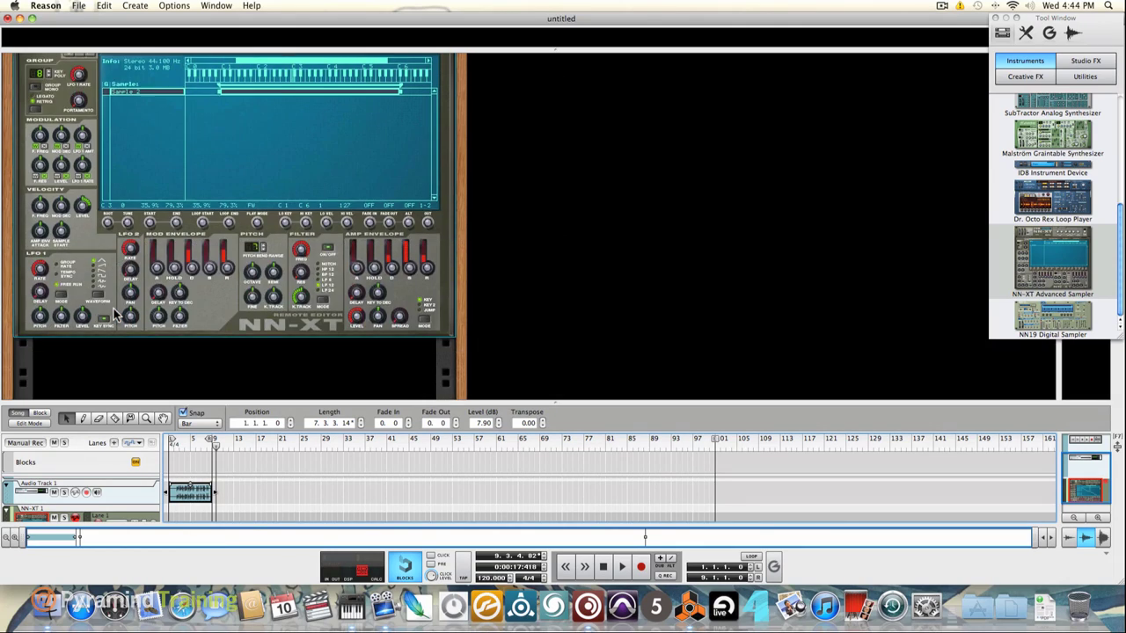
pyautogui.scroll(4, 114, 309)
pyautogui.rightClick(137, 319)
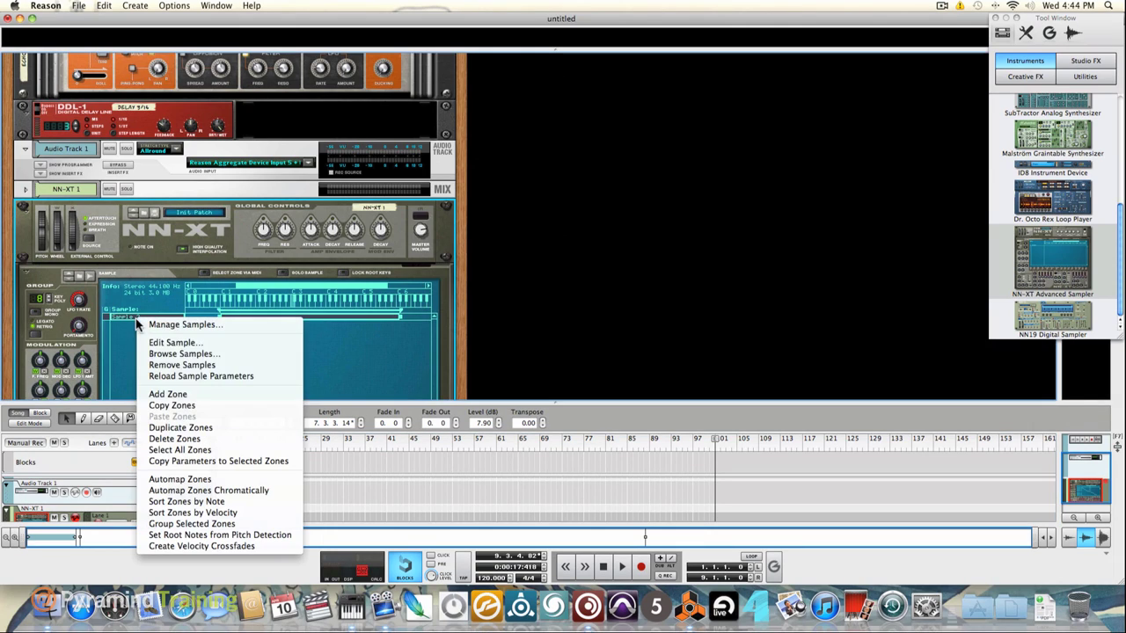
pyautogui.click(207, 439)
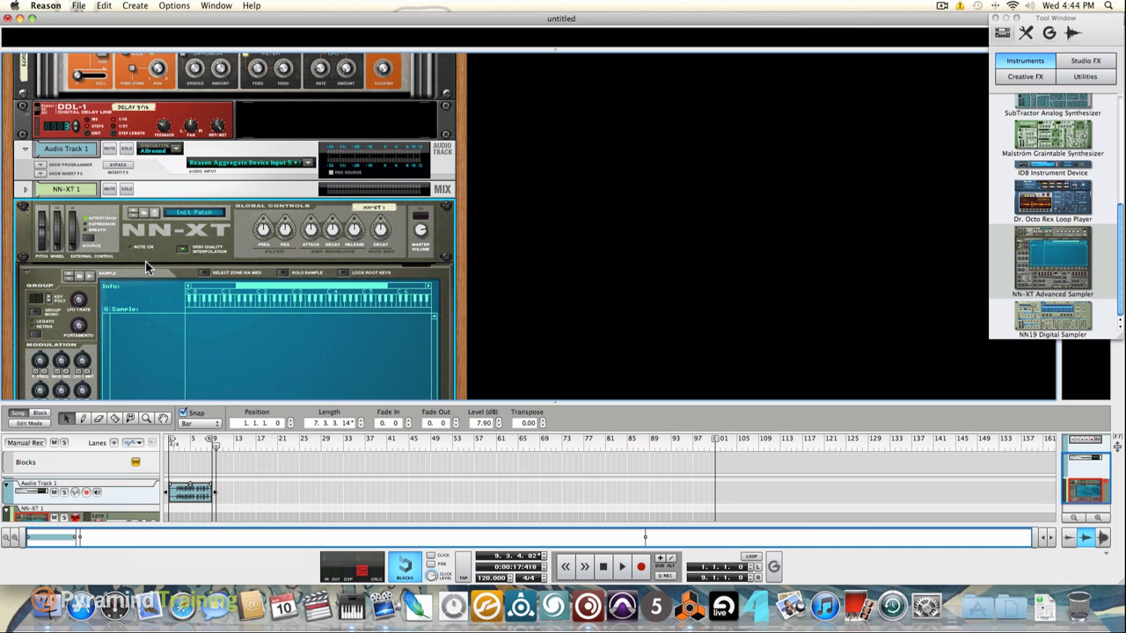
# Switch to Massive, close it and return to Reason
pyautogui.press('super+Tab')
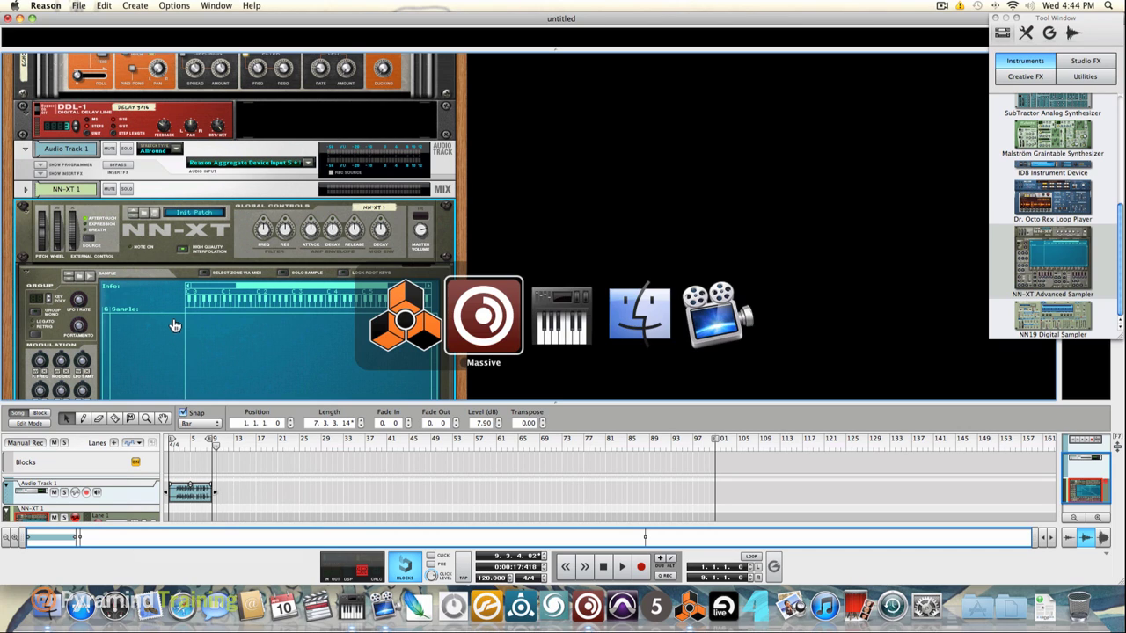
pyautogui.press('super+Tab')
pyautogui.press('super+Tab')
pyautogui.press('super+Tab')
pyautogui.press('super+Tab')
pyautogui.press('super+Tab')
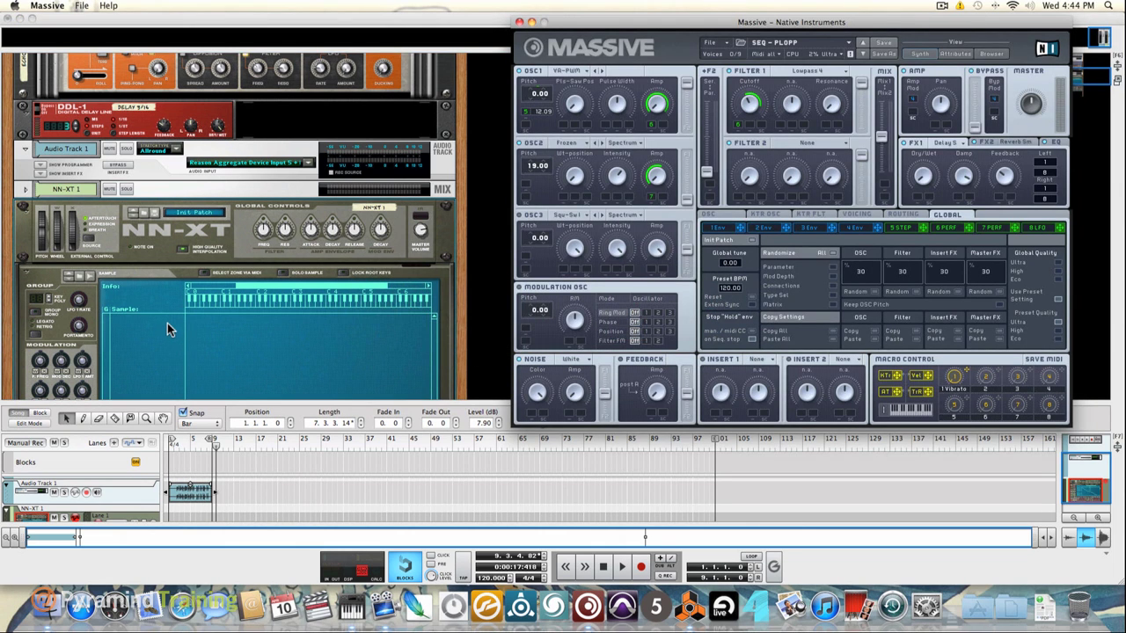
pyautogui.click(167, 324)
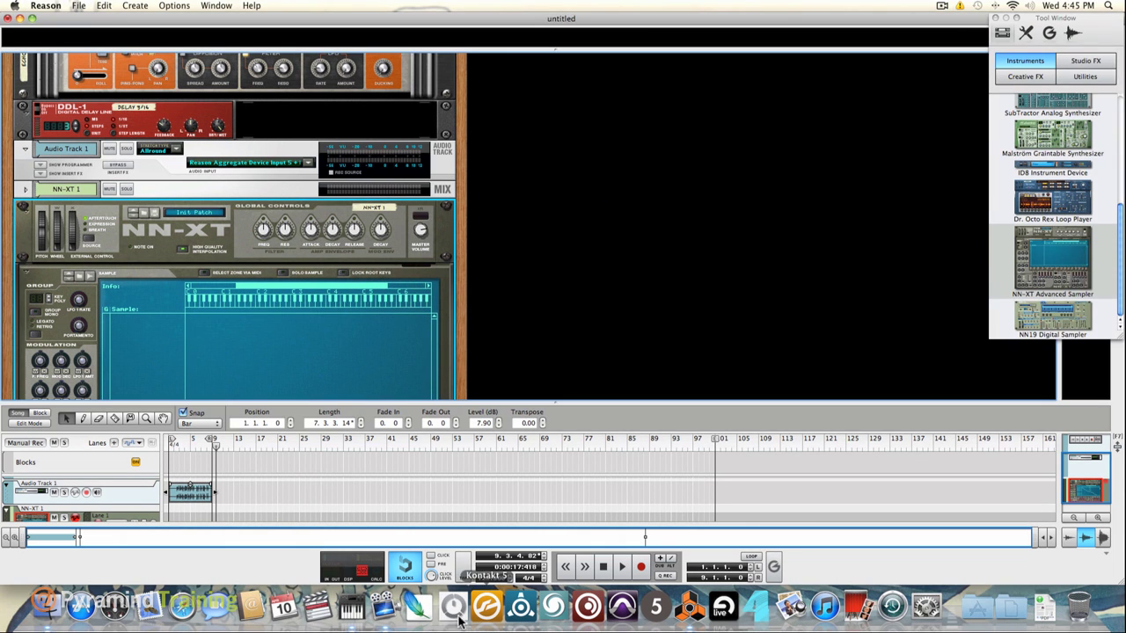
# Launch FM8 and review the Routing and MIDI interface settings in its Audio Setup
pyautogui.press('F8')
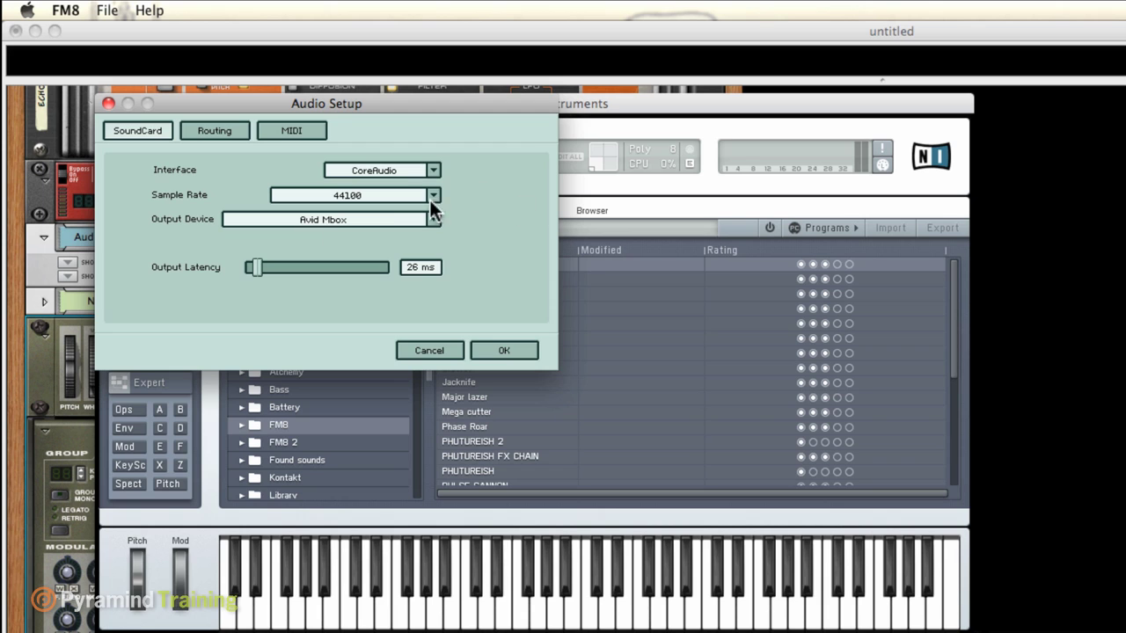
pyautogui.click(240, 138)
pyautogui.click(320, 128)
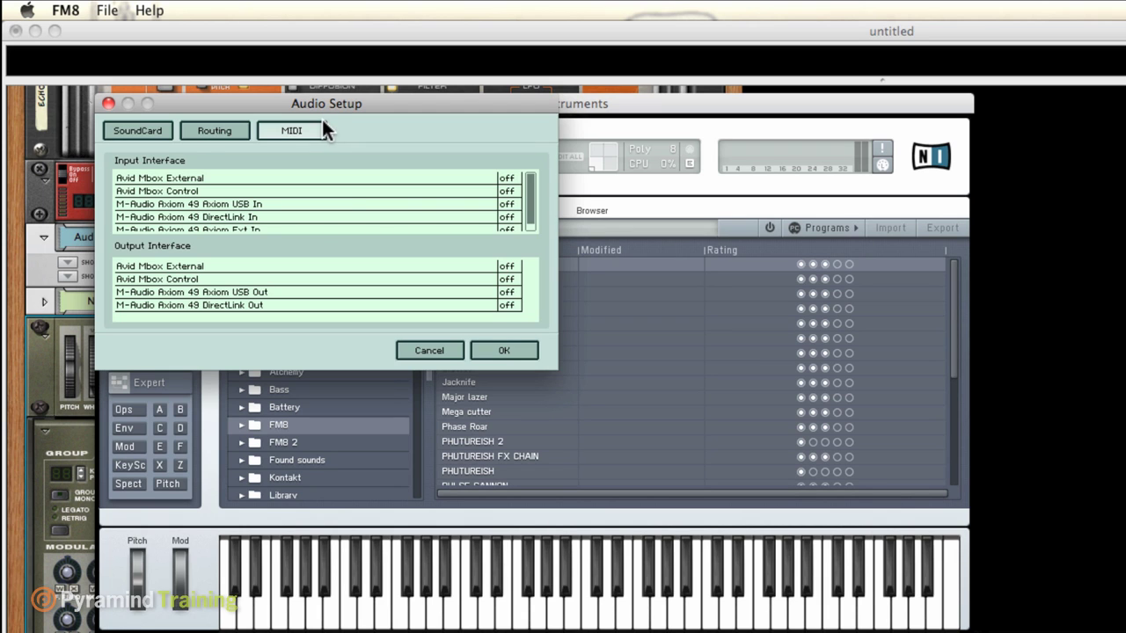
pyautogui.scroll(-1, 330, 200)
pyautogui.scroll(1, 330, 199)
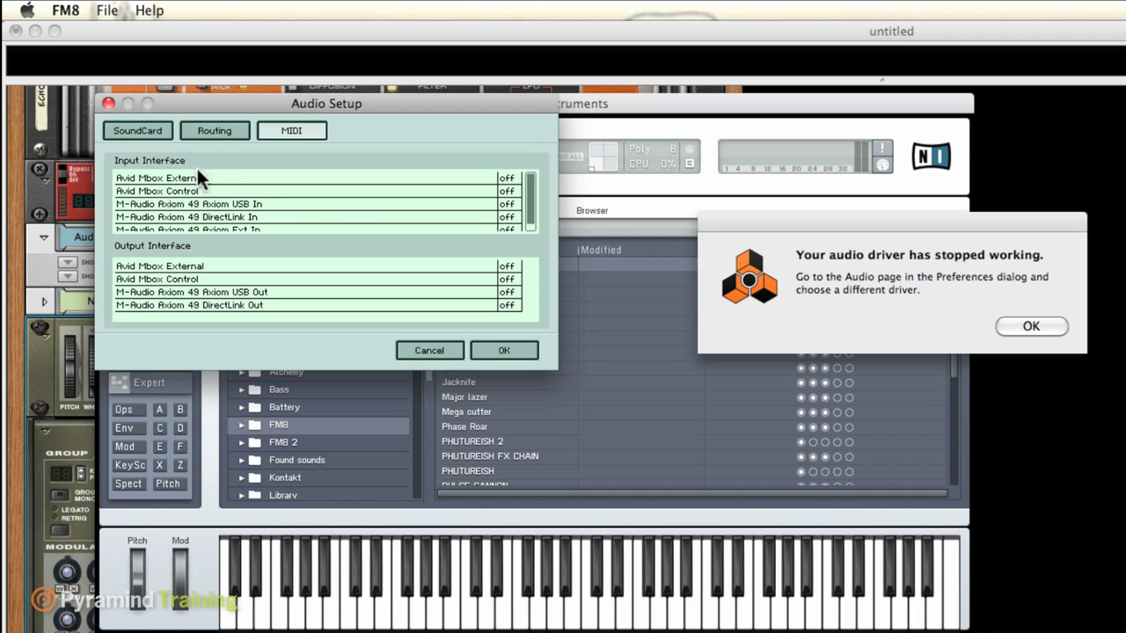
# Dismiss Reason's audio driver alert and restart the driver by switching the audio device to Pro Tools Aggregate I/O and back to Reason Aggregate Device
pyautogui.click(1028, 324)
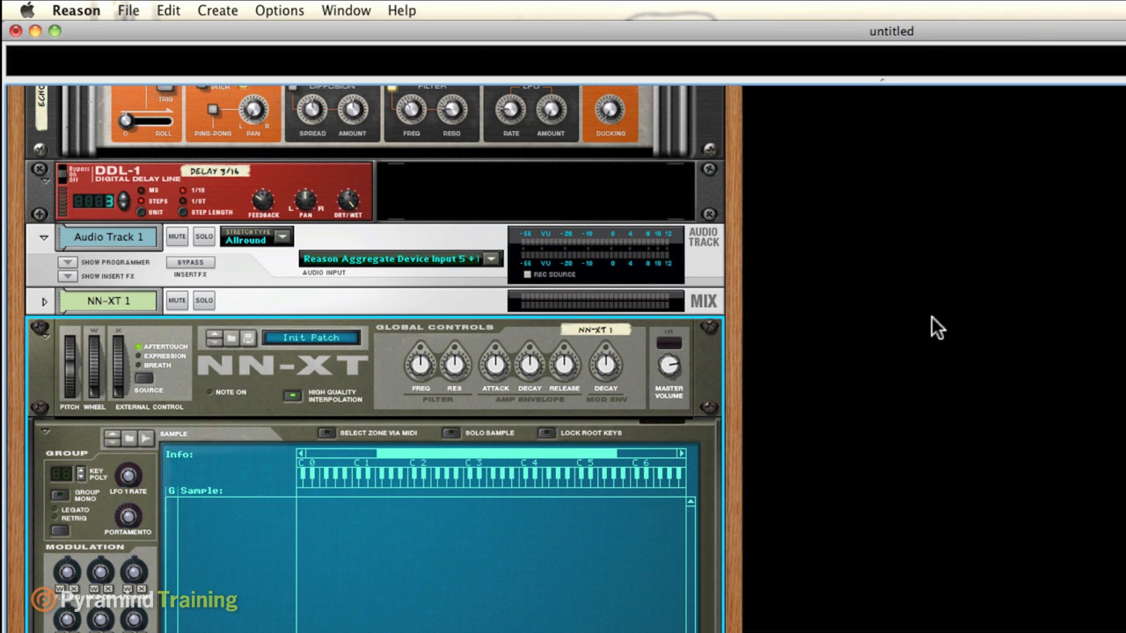
pyautogui.scroll(-5, 289, 267)
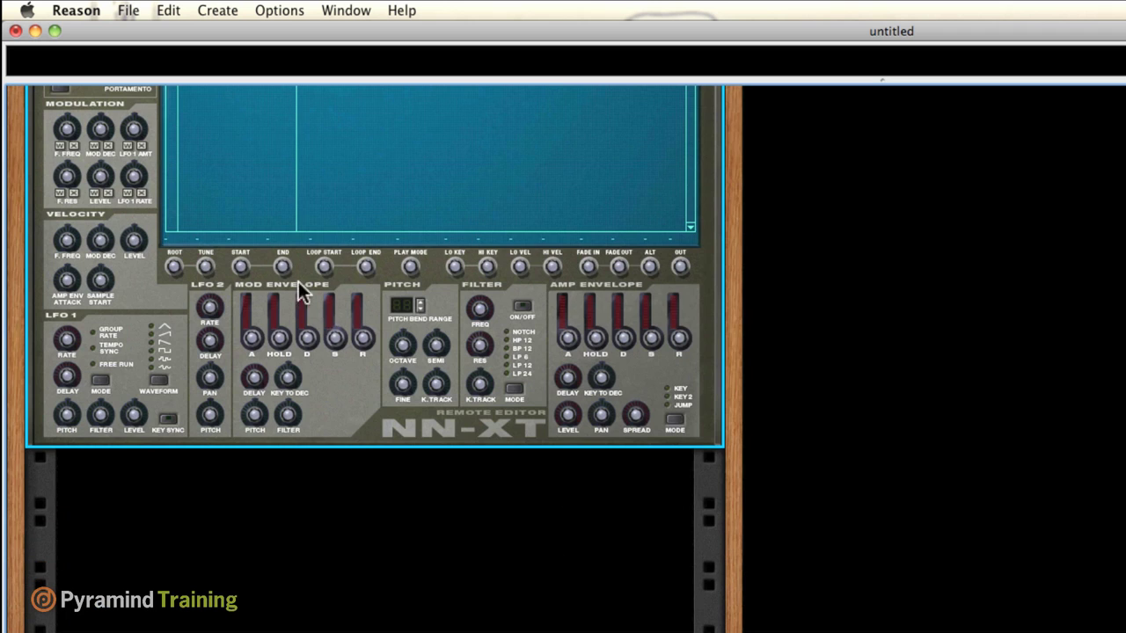
pyautogui.scroll(10, 342, 491)
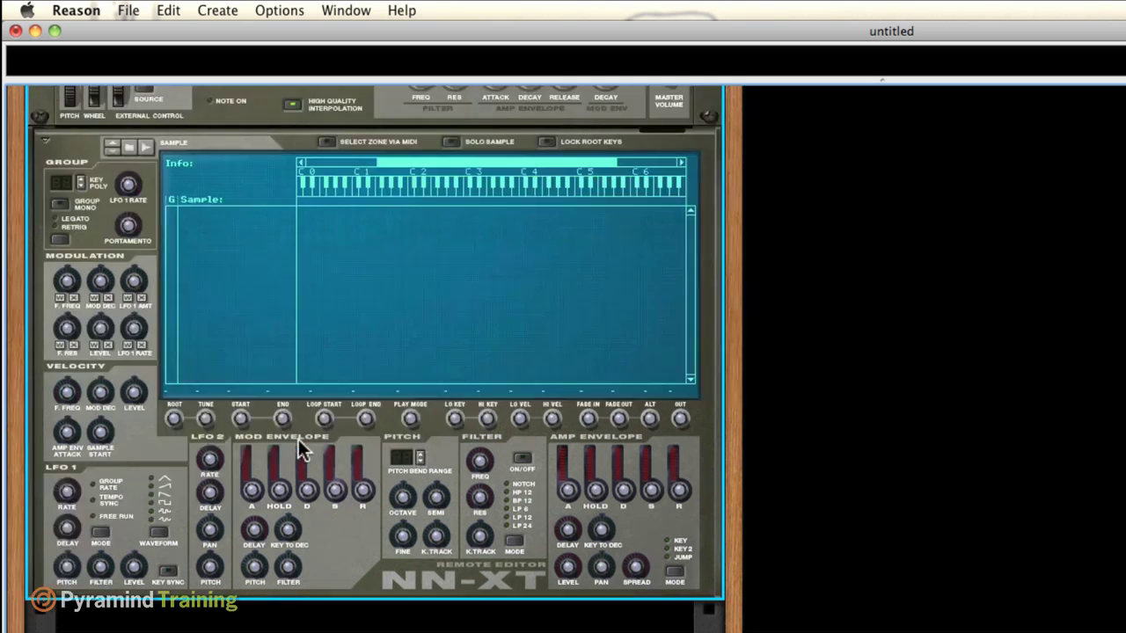
pyautogui.click(126, 11)
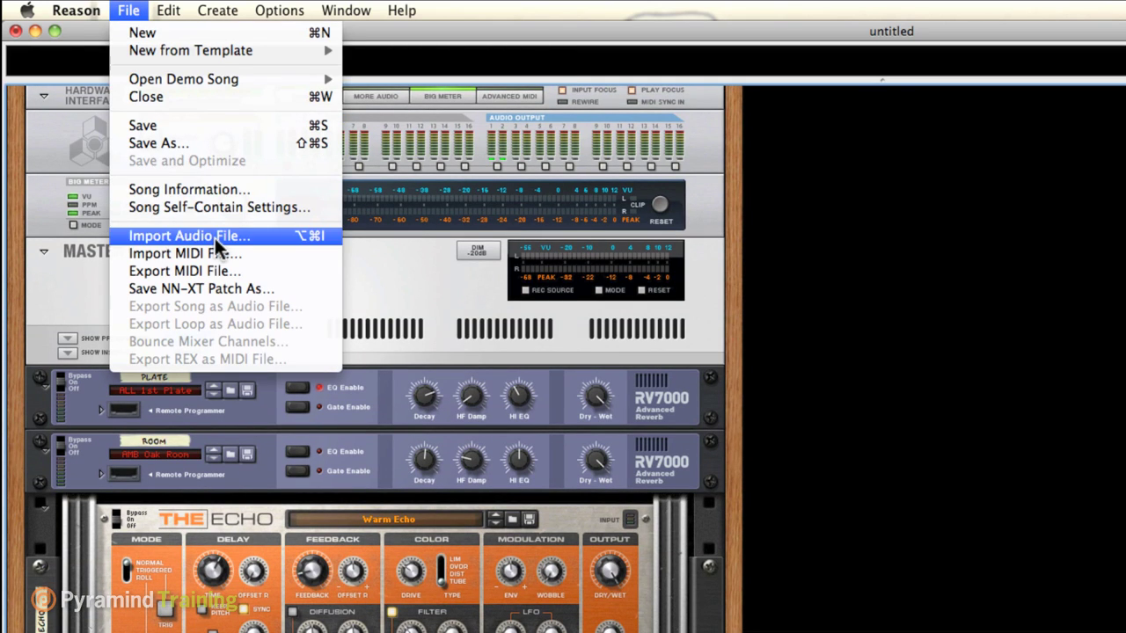
pyautogui.press('Left')
pyautogui.click(127, 65)
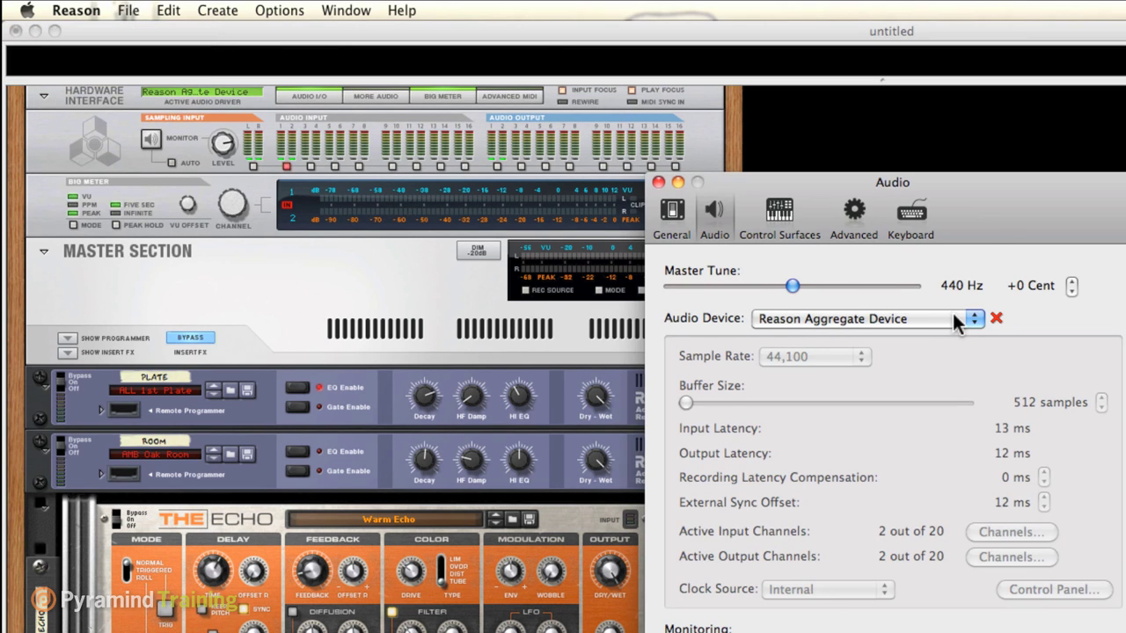
pyautogui.click(957, 320)
pyautogui.click(921, 301)
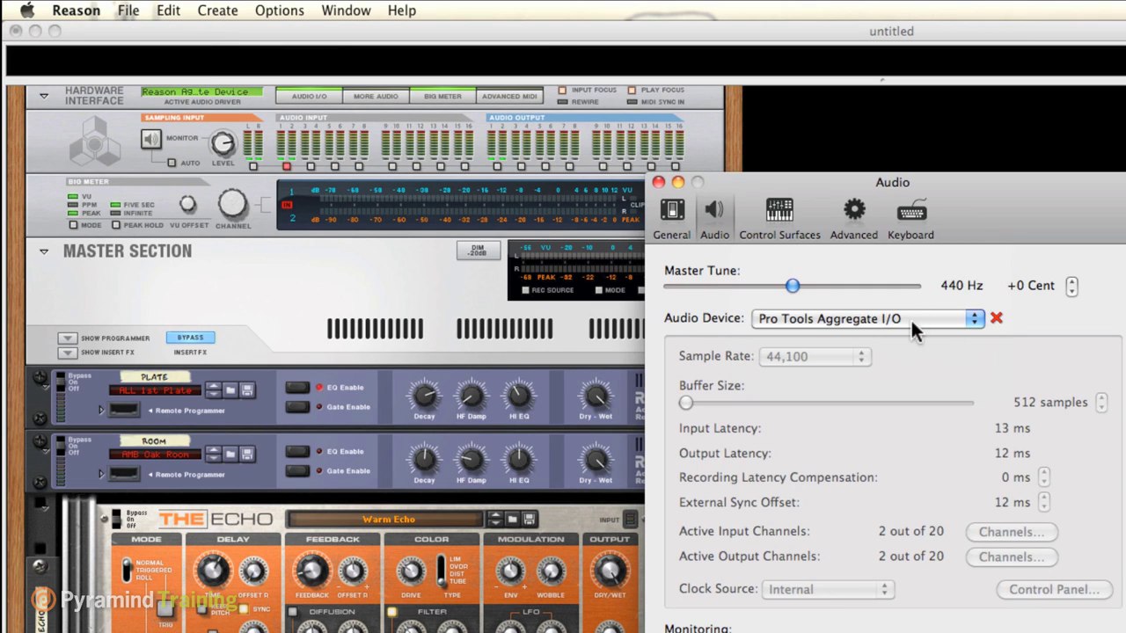
pyautogui.click(949, 315)
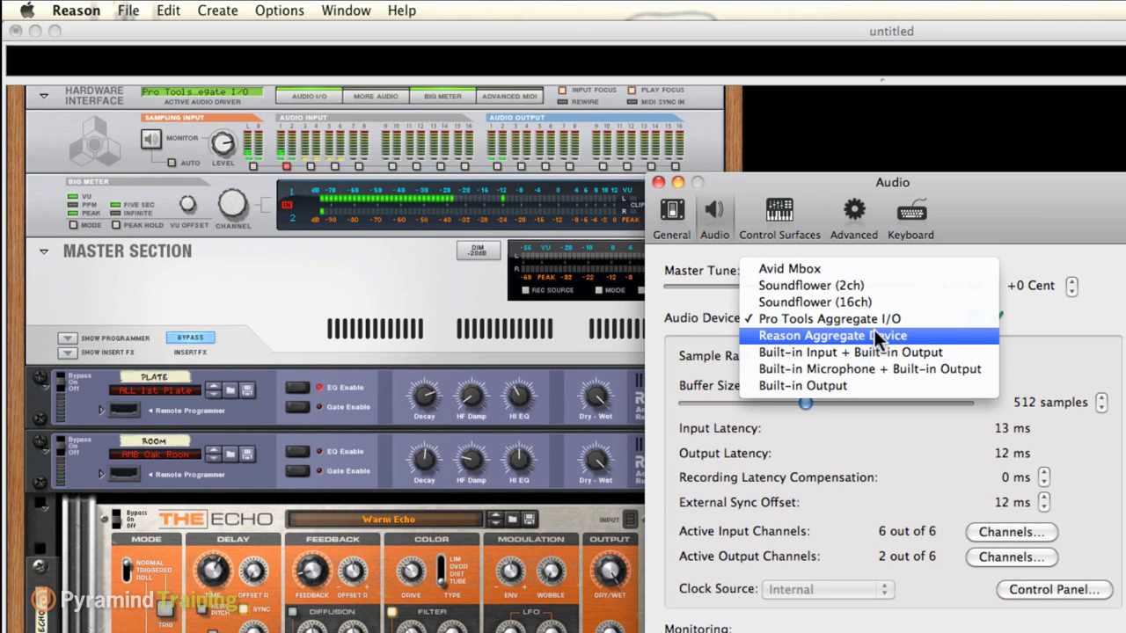
pyautogui.click(874, 334)
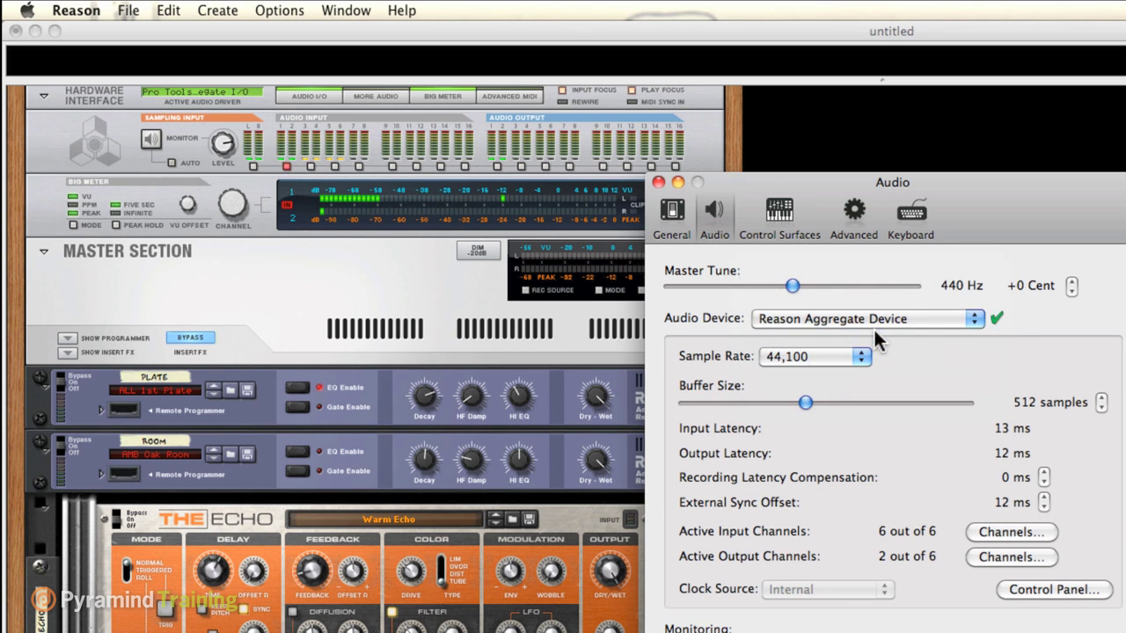
pyautogui.click(657, 182)
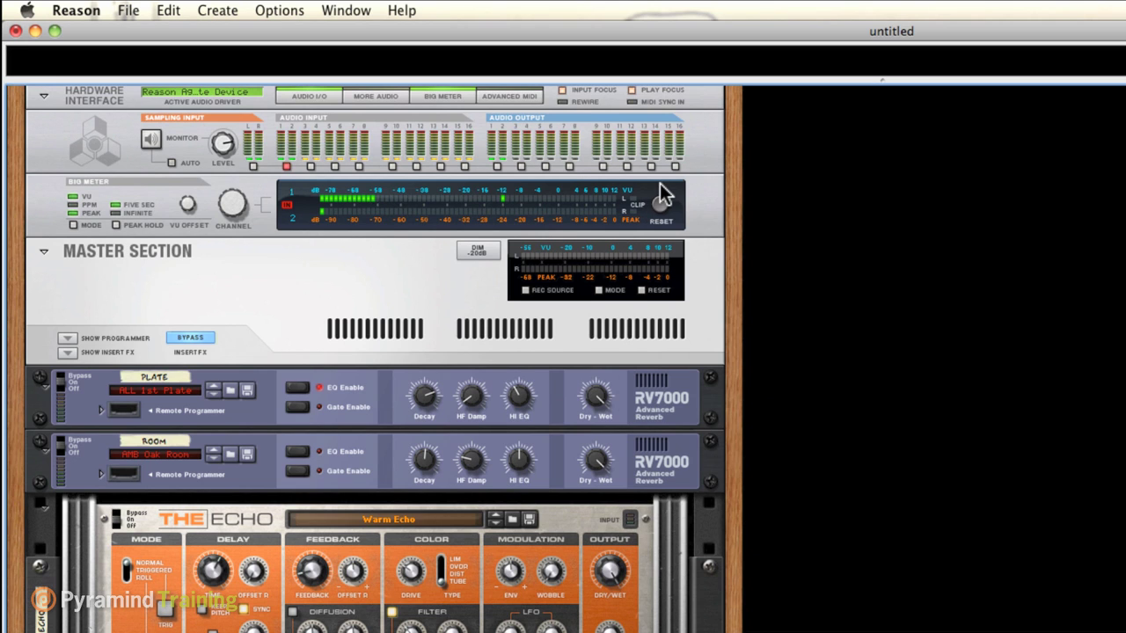
# Switch to FM8 and set its output device to Soundflower (16ch) in the Audio Setup
pyautogui.press('super+Tab')
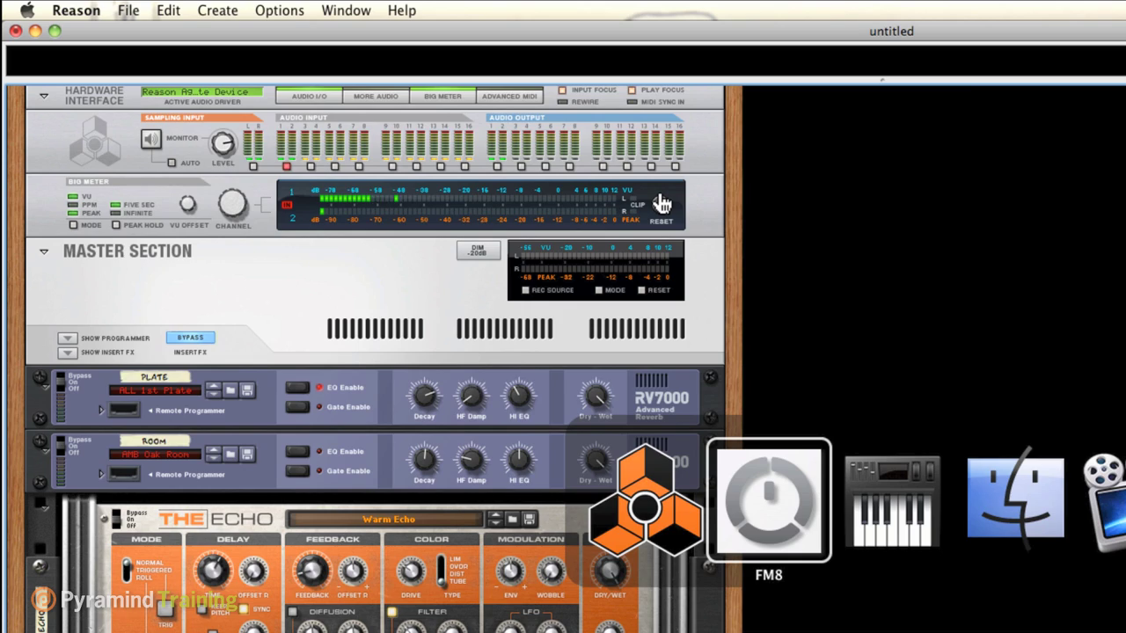
pyautogui.click(140, 132)
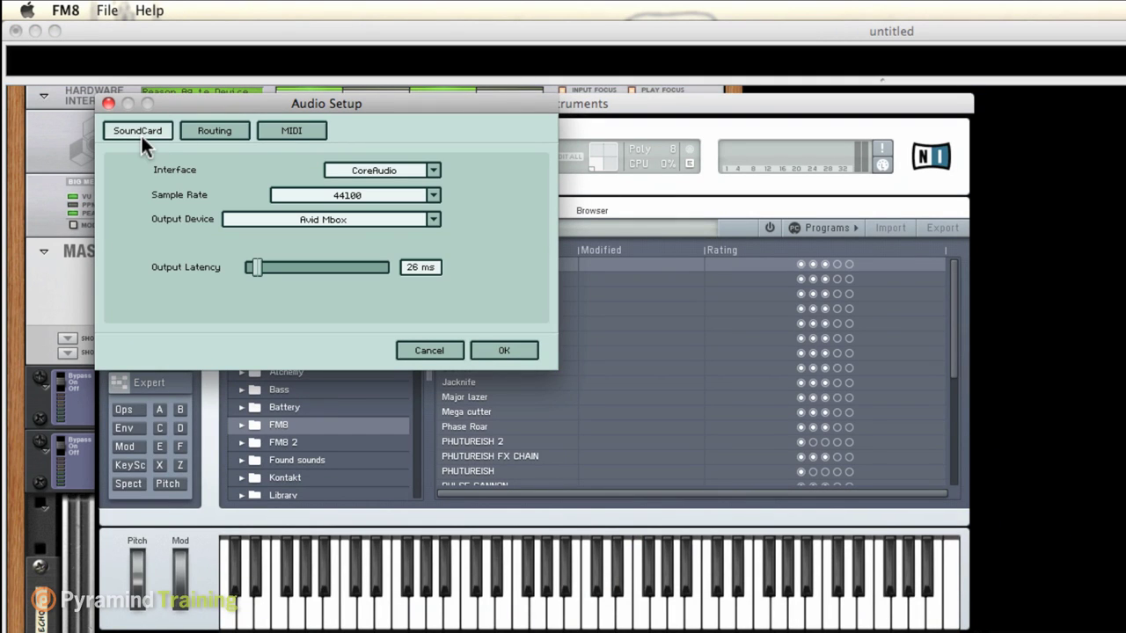
pyautogui.click(437, 218)
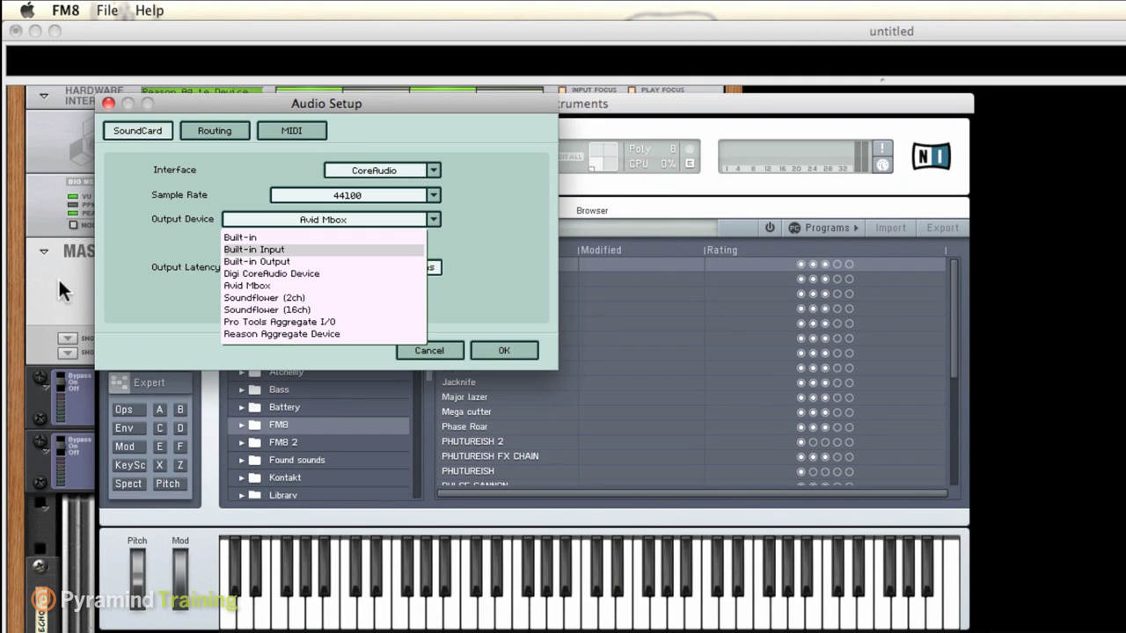
pyautogui.click(251, 310)
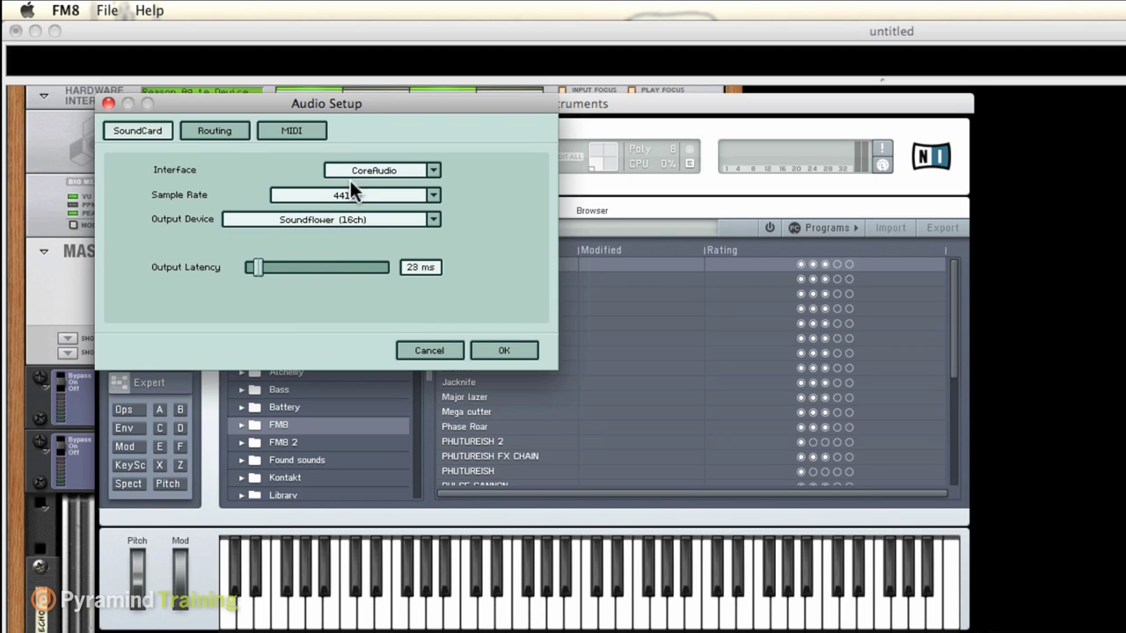
pyautogui.click(432, 219)
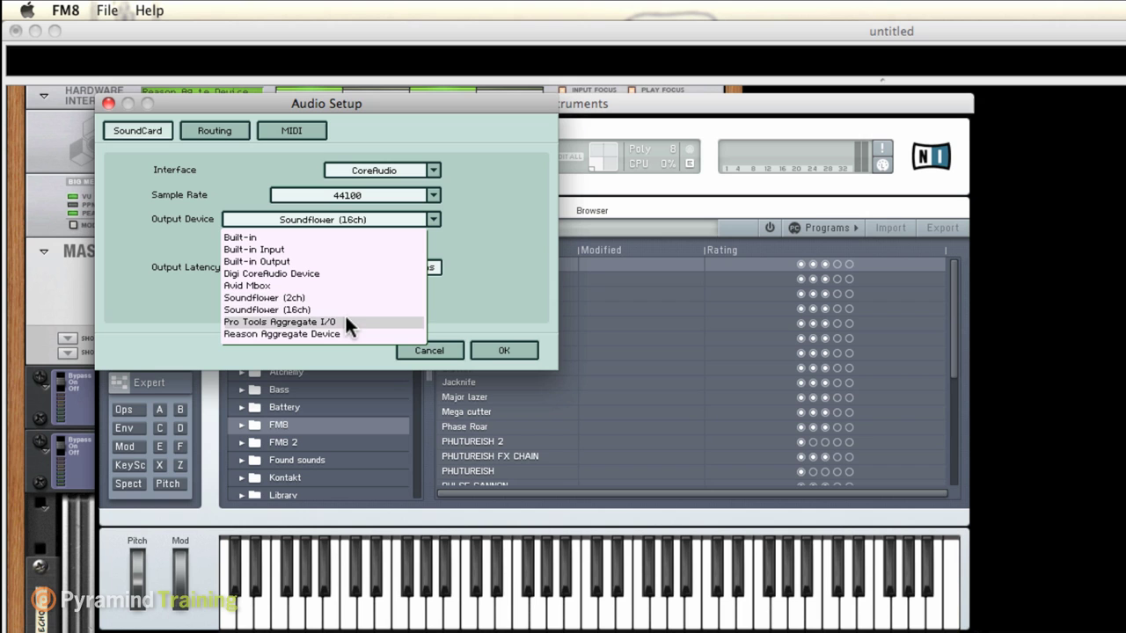
pyautogui.click(497, 334)
pyautogui.click(500, 351)
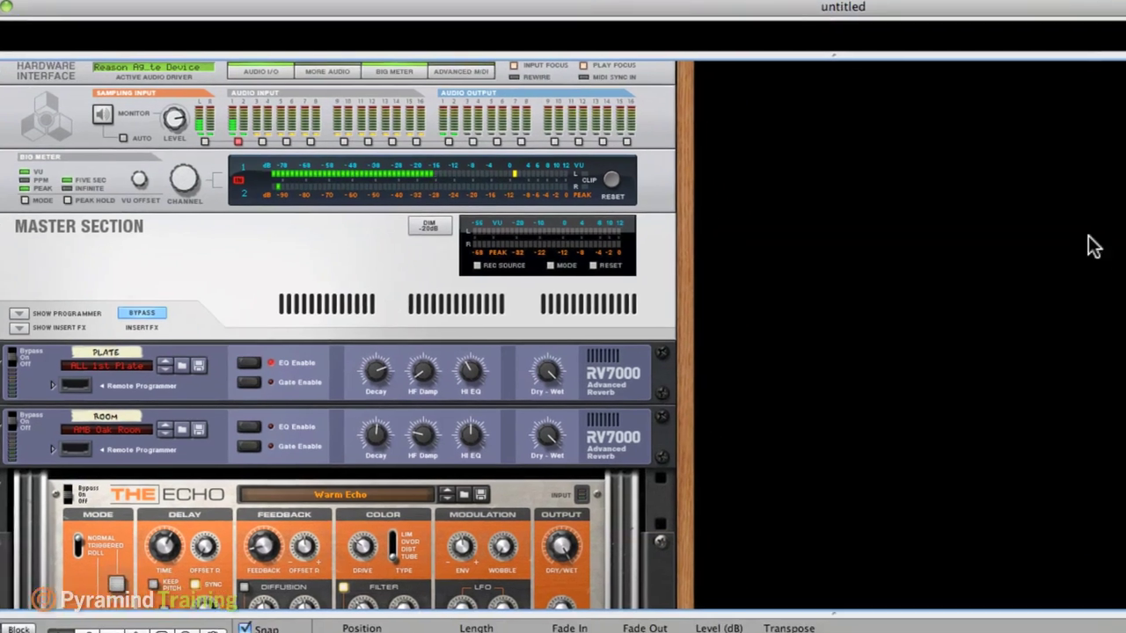
# In Reason's audio preferences, deactivate the input channel pairs Input 1 / Input 2 and Input 3 / Input 4
pyautogui.press('super+comma')
pyautogui.click(679, 360)
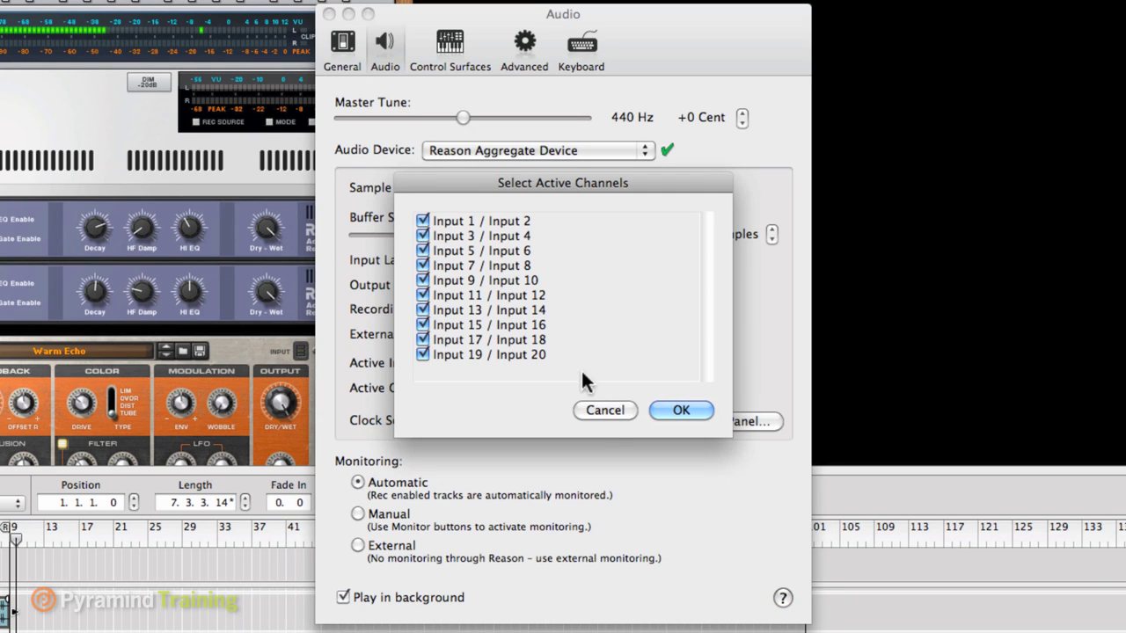
pyautogui.click(423, 221)
pyautogui.click(424, 234)
pyautogui.click(678, 404)
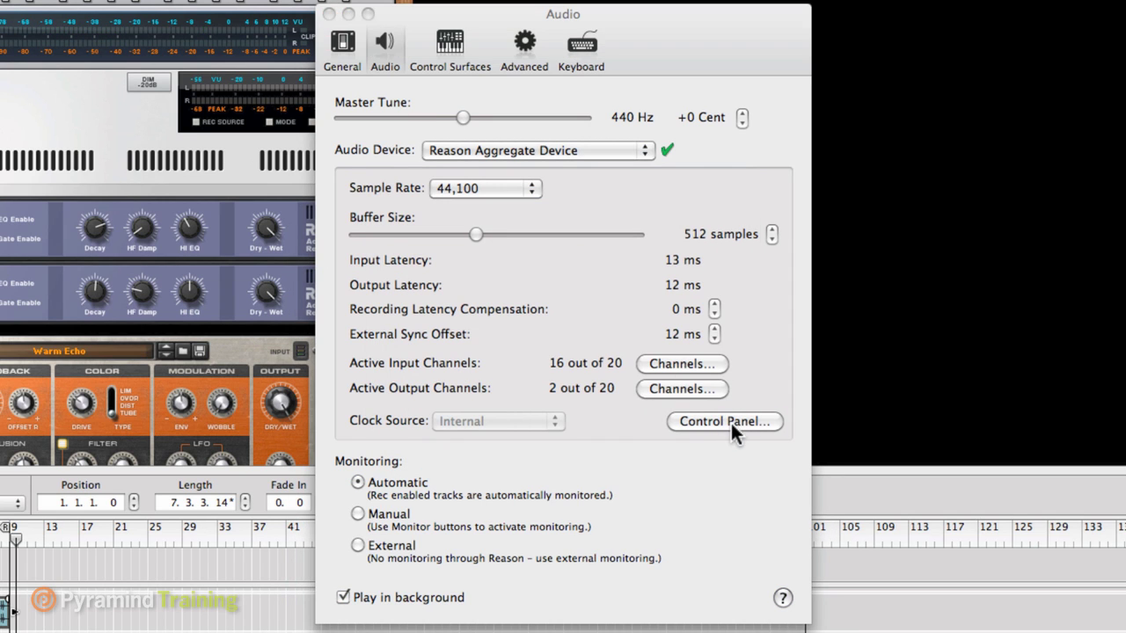
# Examine the Reason Aggregate Device's configuration in Audio MIDI Setup, then close it and Reason's preferences
pyautogui.click(731, 423)
pyautogui.click(296, 9)
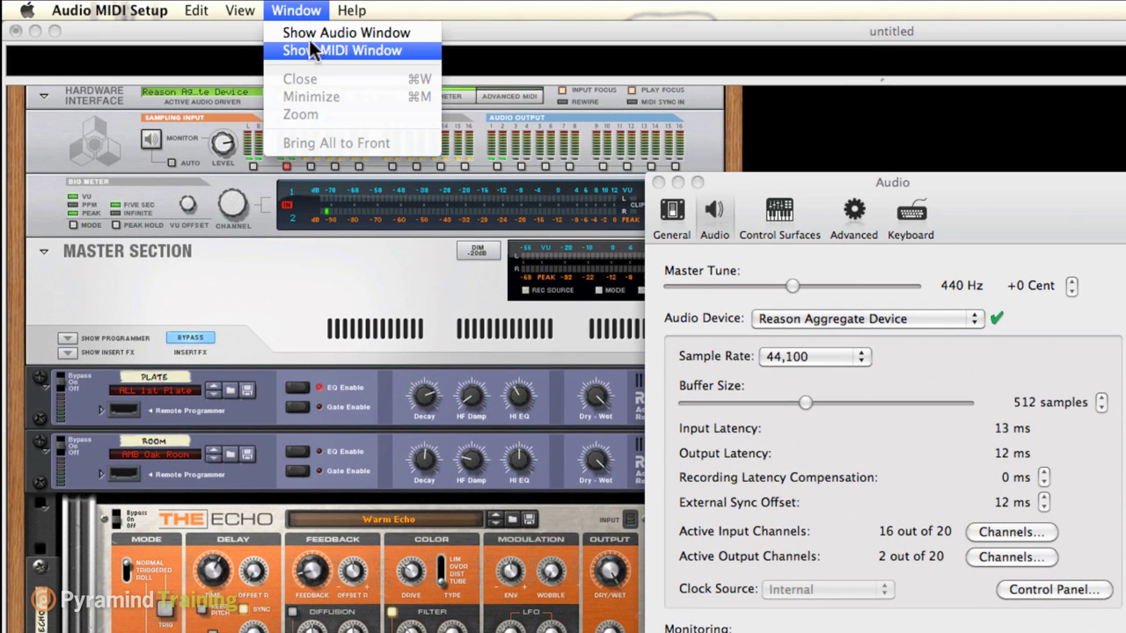
pyautogui.click(310, 31)
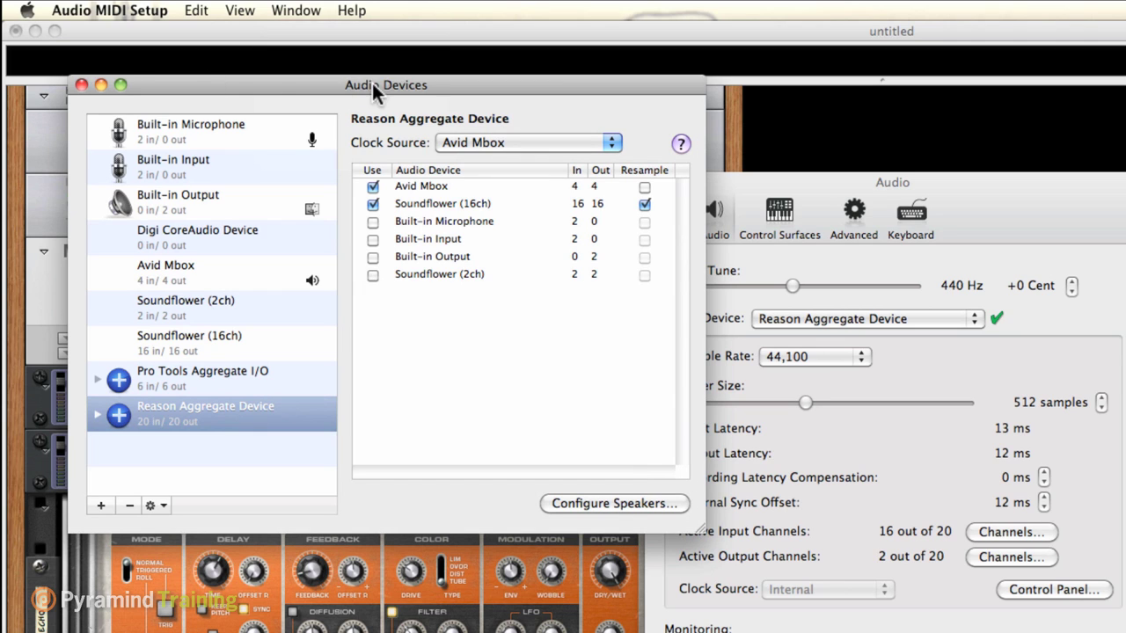
pyautogui.click(80, 84)
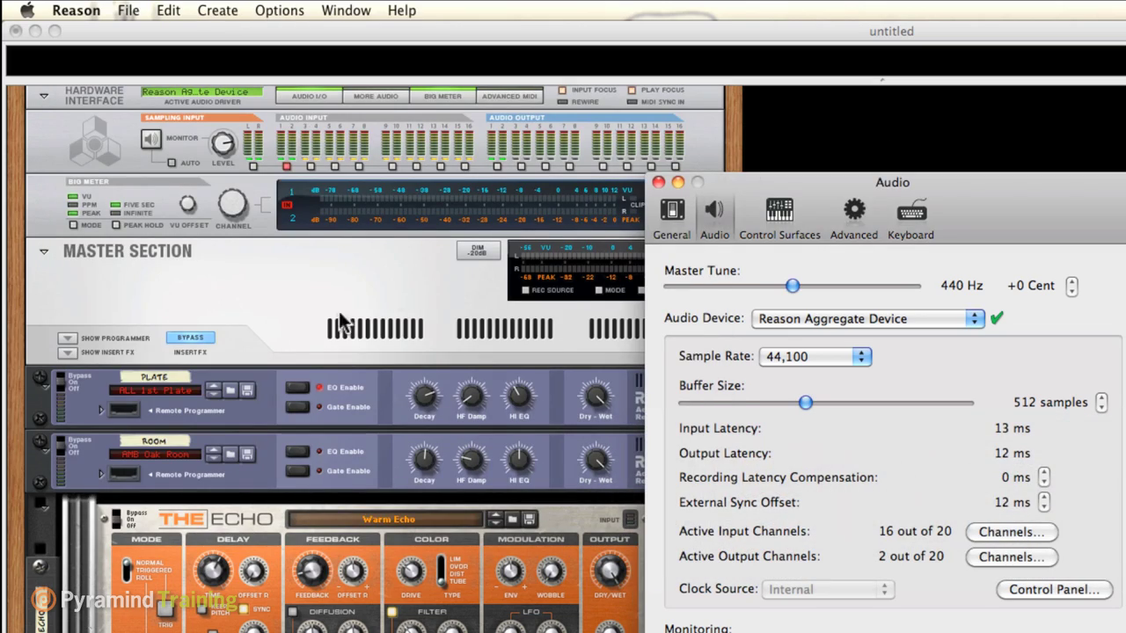
pyautogui.press('super+w')
# Switch to FM8 and load the Sspider womp sound from the FM8 library folder
pyautogui.scroll(-10, 253, 179)
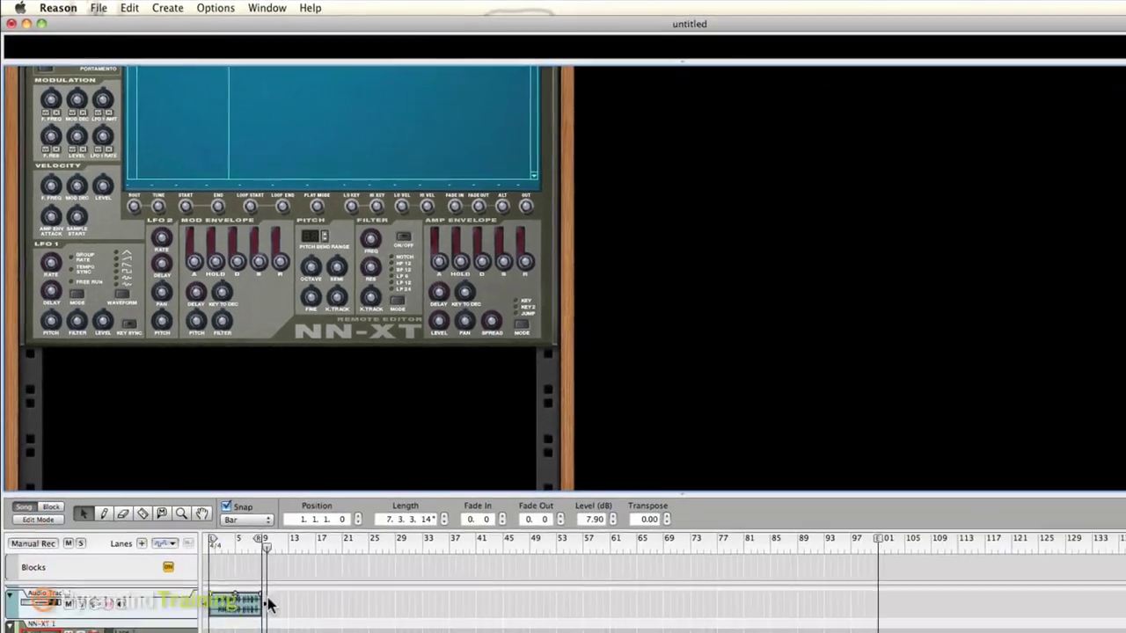
pyautogui.press('super+Tab')
pyautogui.press('super+Tab')
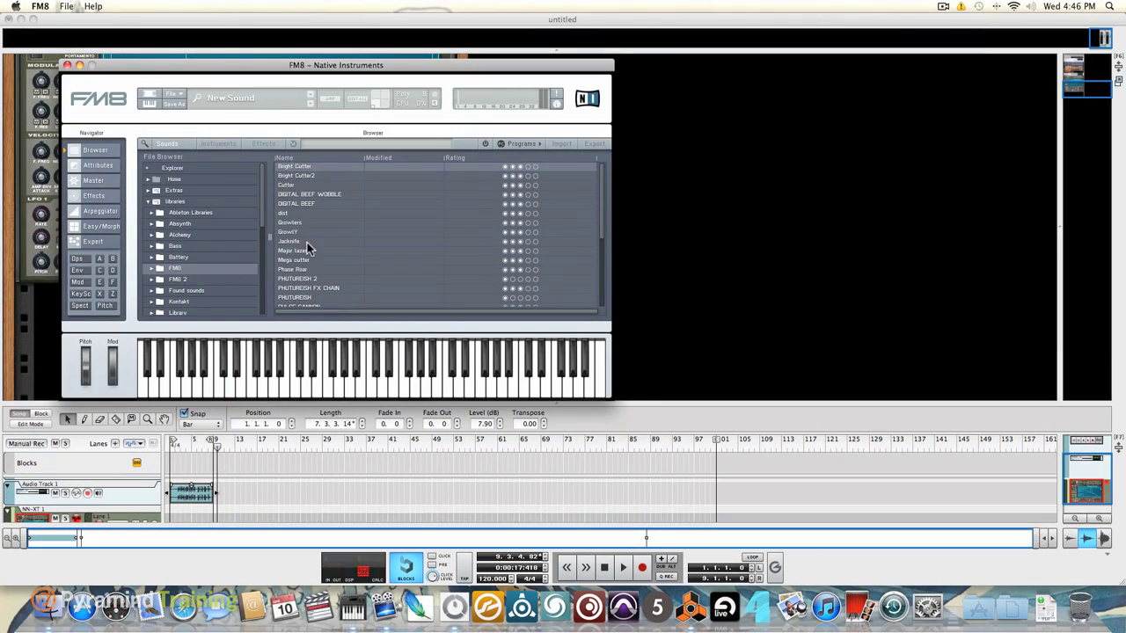
pyautogui.scroll(-5, 317, 233)
pyautogui.click(293, 263)
# Return to Reason, record a sample into NN-XT 1 and delete its zone from the key map
pyautogui.click(792, 205)
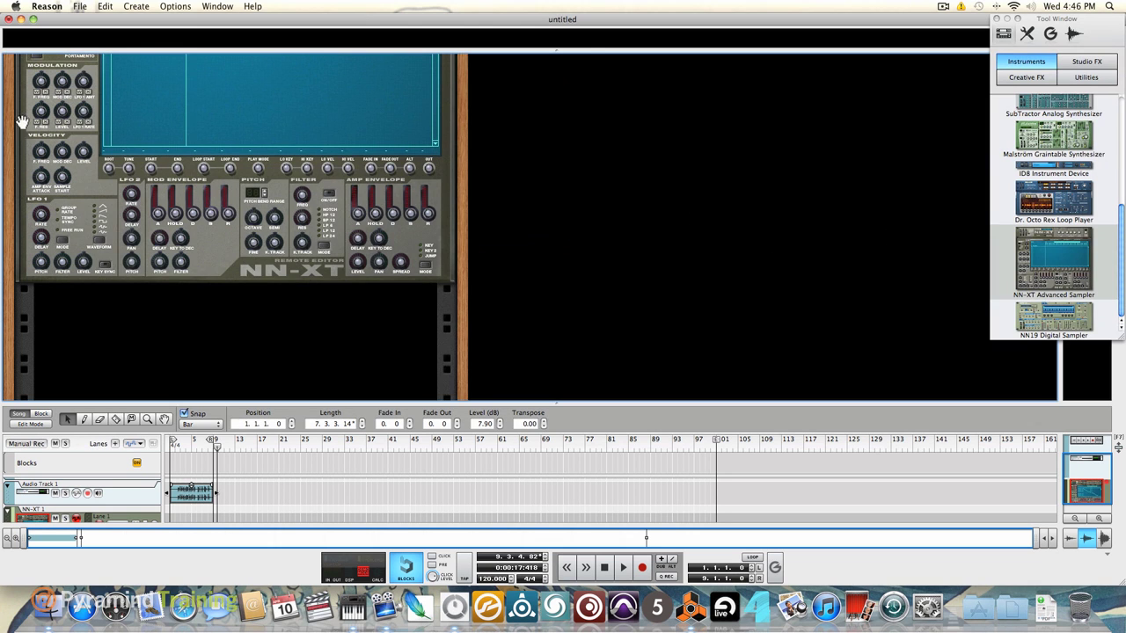
pyautogui.scroll(5, 126, 260)
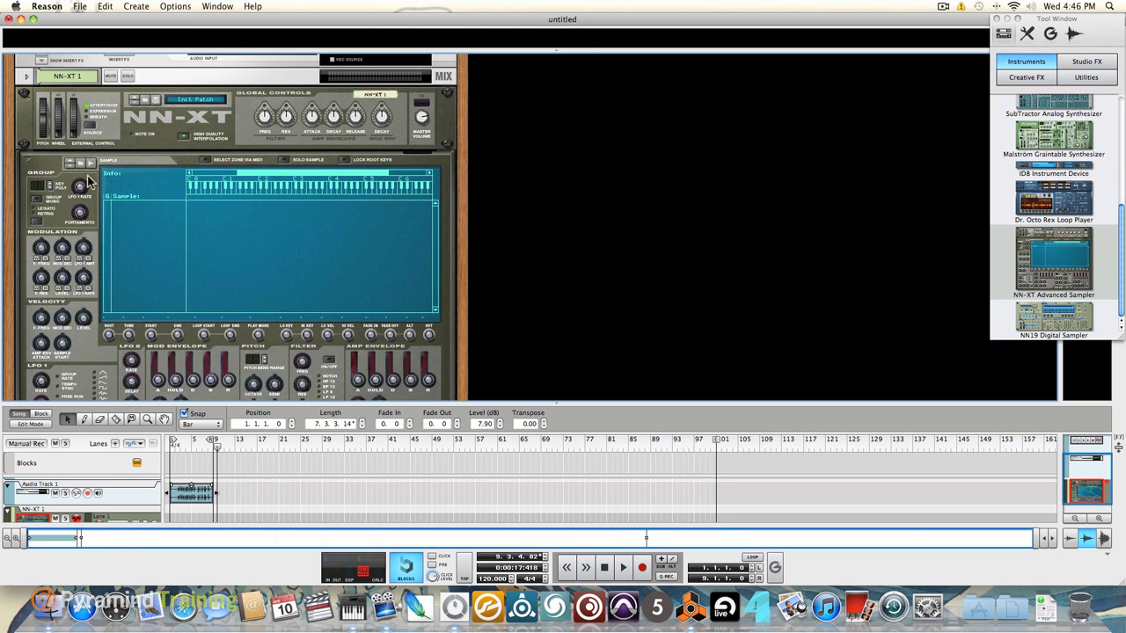
pyautogui.click(91, 166)
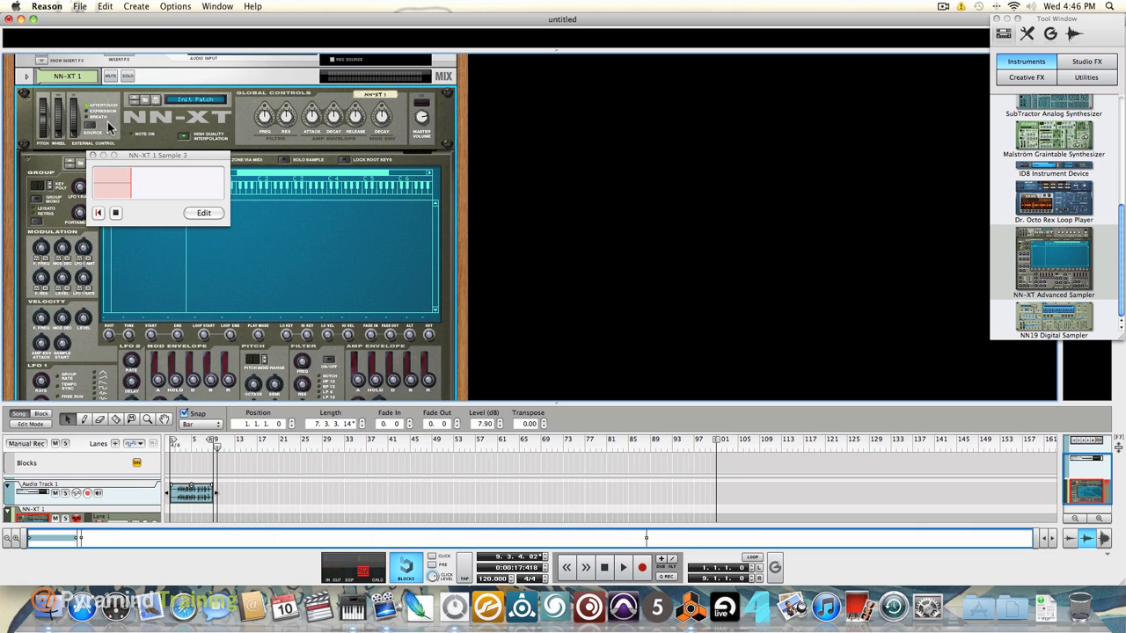
pyautogui.click(115, 214)
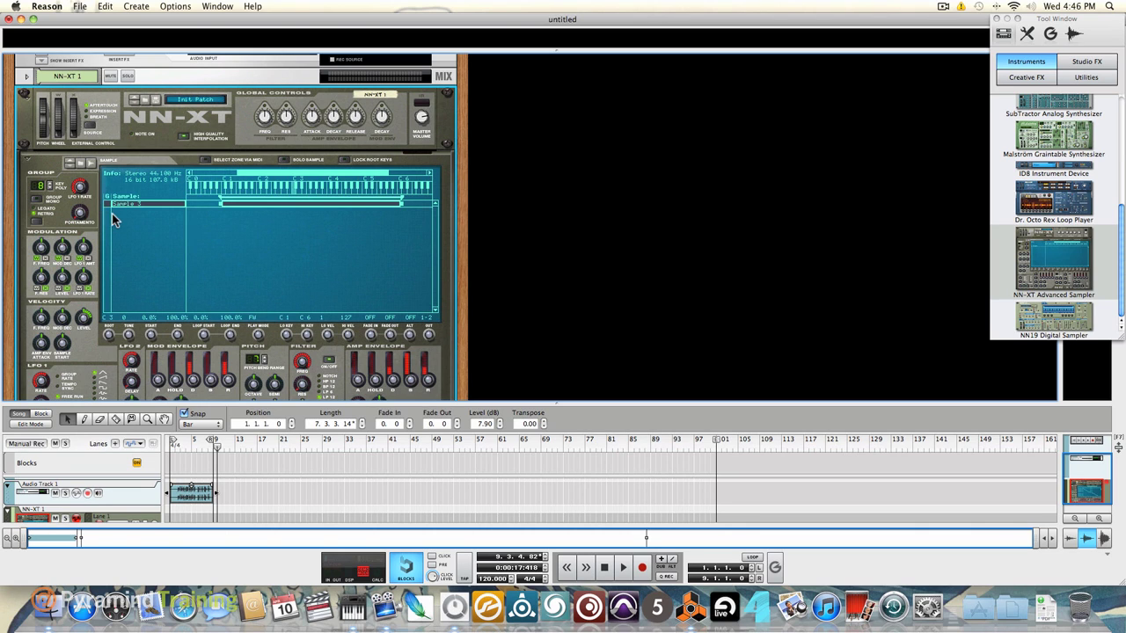
pyautogui.rightClick(148, 206)
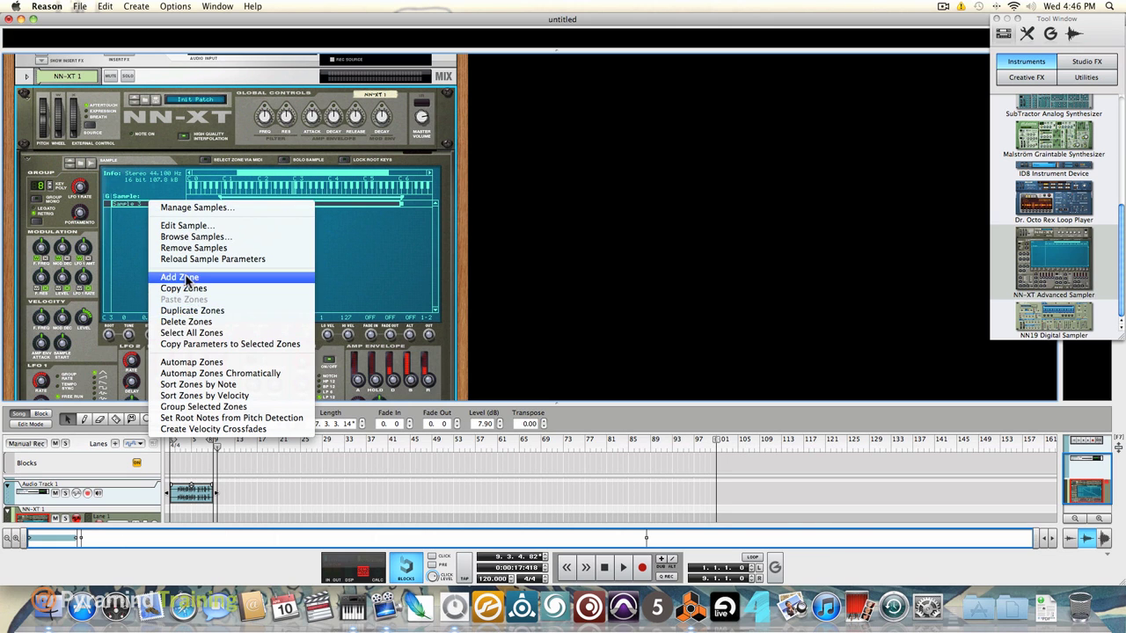
pyautogui.click(187, 322)
# Switch to FM8 and turn on the M-Audio Axiom 49 Axiom USB In as a MIDI input in its audio setup
pyautogui.press('super+Tab')
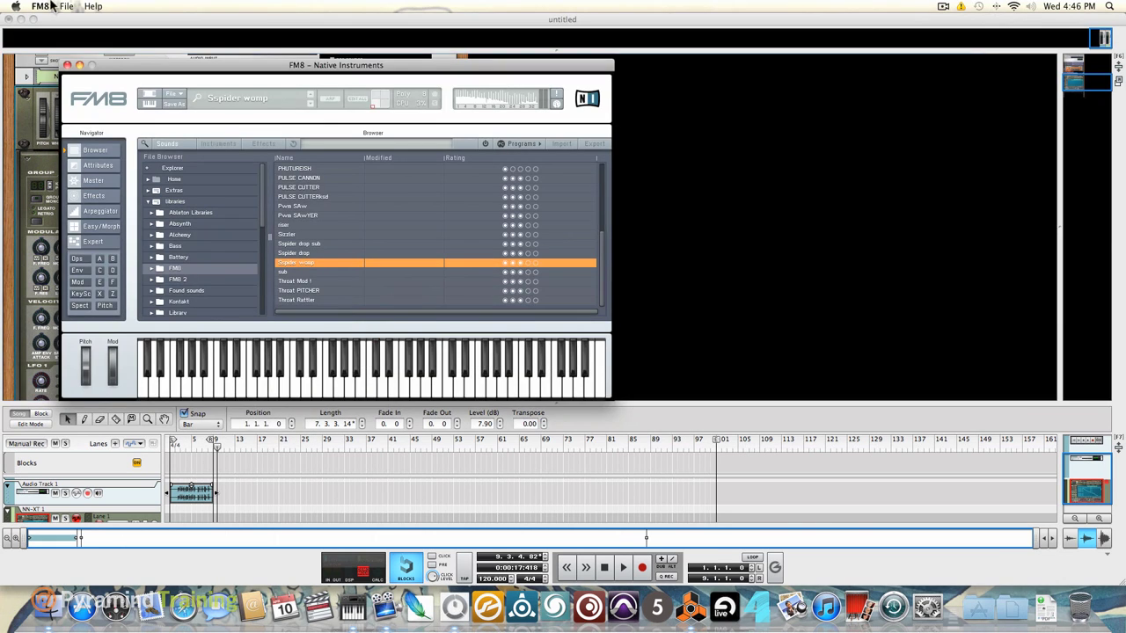
pyautogui.click(67, 6)
pyautogui.click(107, 130)
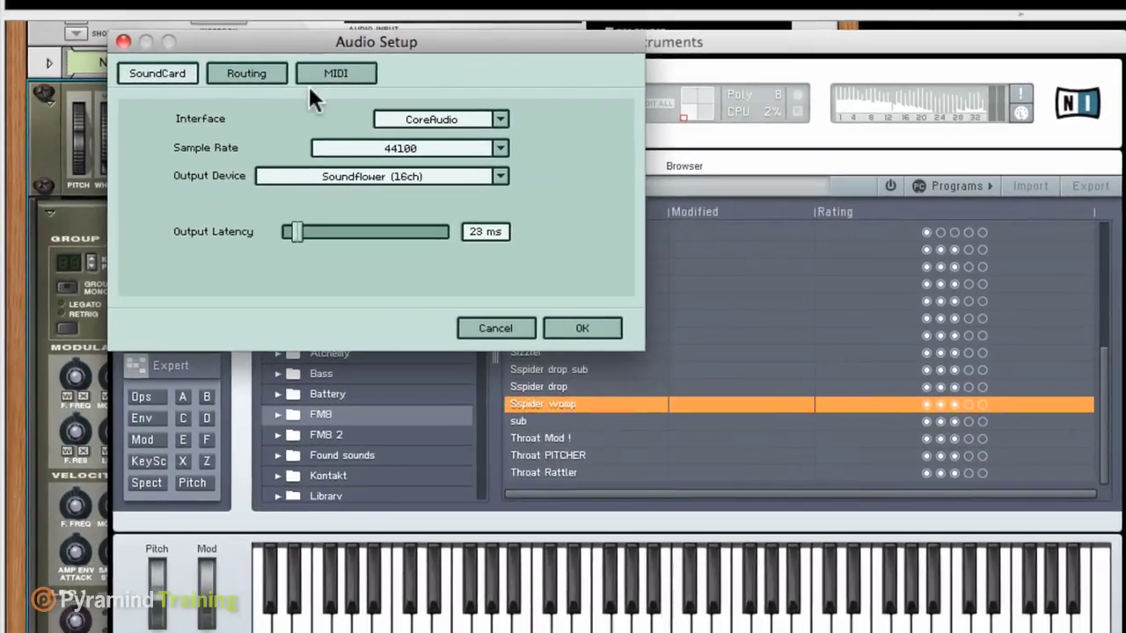
pyautogui.click(313, 80)
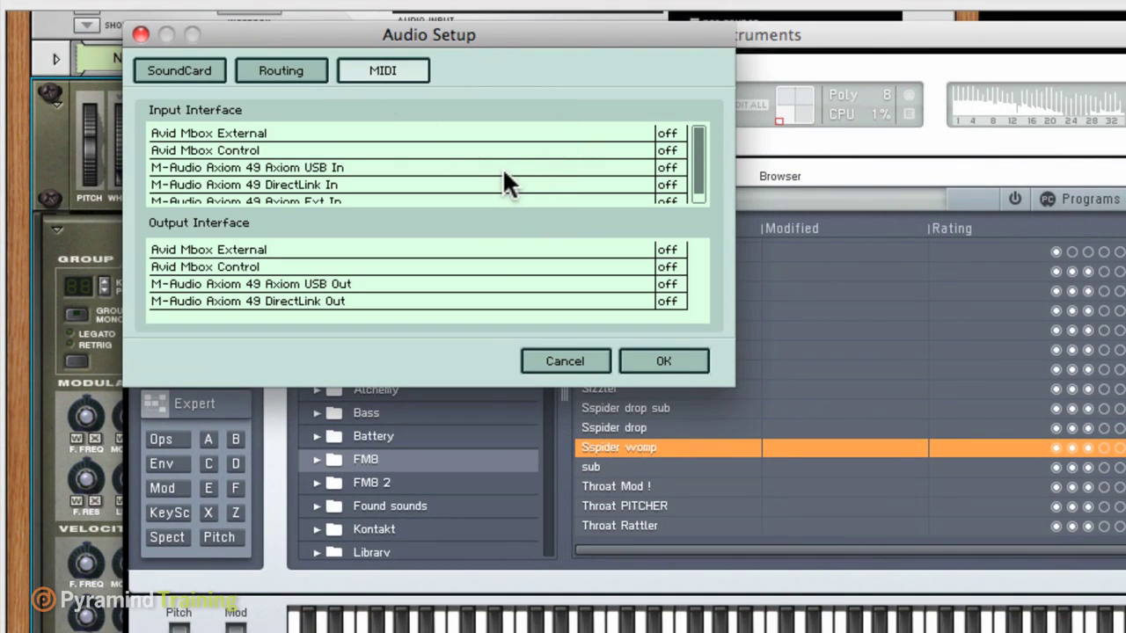
pyautogui.scroll(-1, 484, 171)
pyautogui.scroll(1, 369, 176)
pyautogui.click(669, 163)
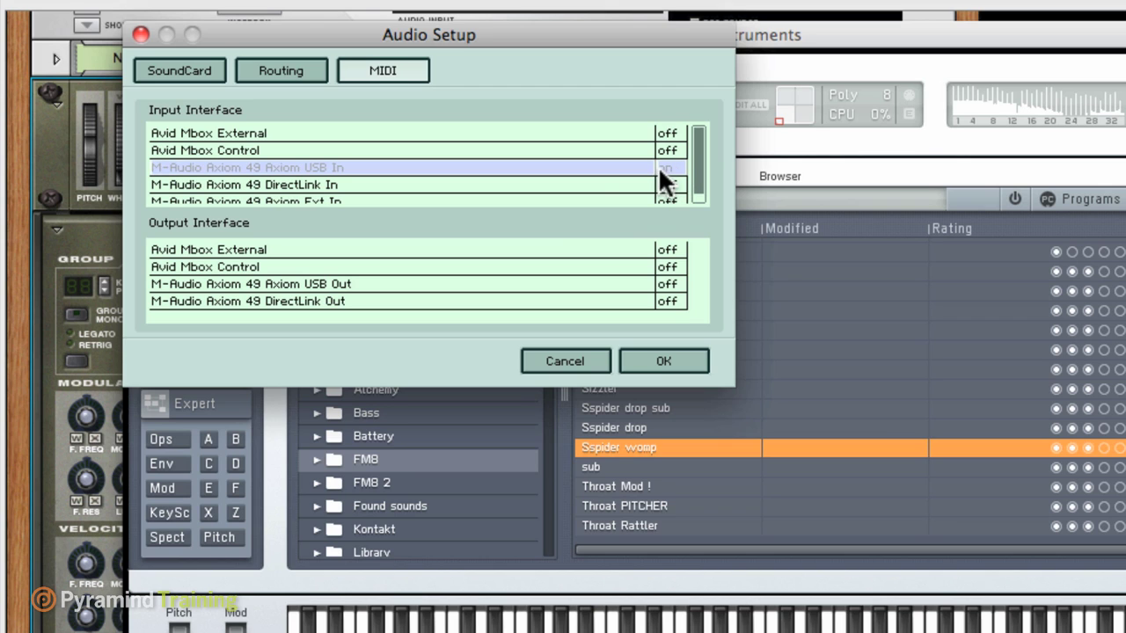
pyautogui.click(699, 364)
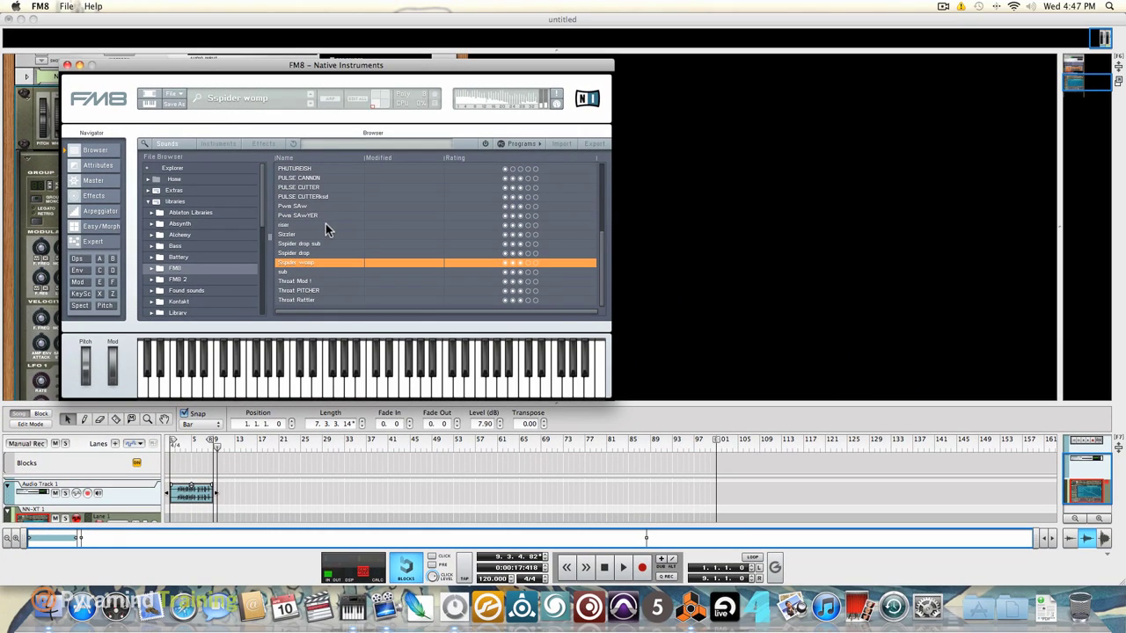
# Return to Reason and record a new sample of the FM8 sound into NN-XT 1
pyautogui.click(707, 187)
pyautogui.scroll(1, 122, 203)
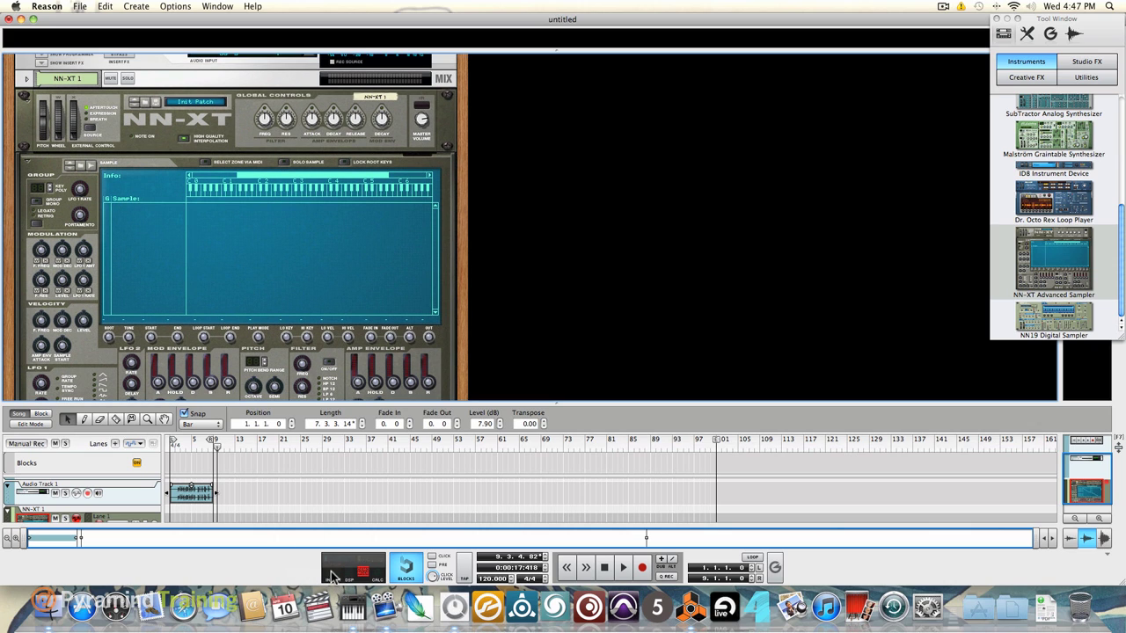
pyautogui.scroll(-5, 264, 207)
pyautogui.scroll(4, 334, 137)
pyautogui.rightClick(159, 209)
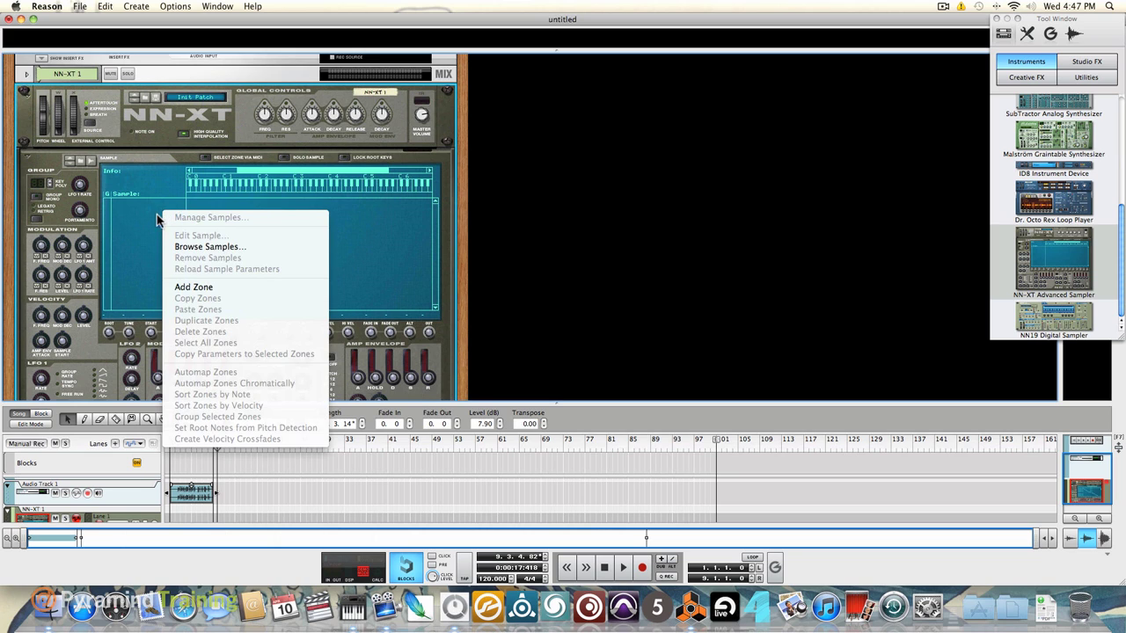
pyautogui.click(145, 219)
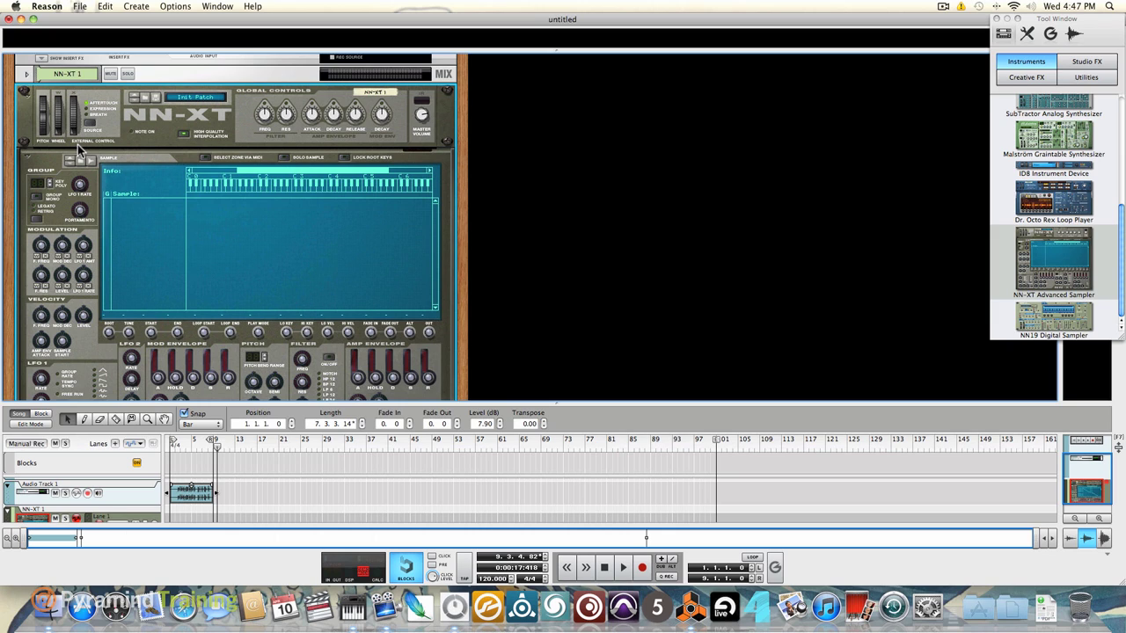
pyautogui.scroll(1, 77, 145)
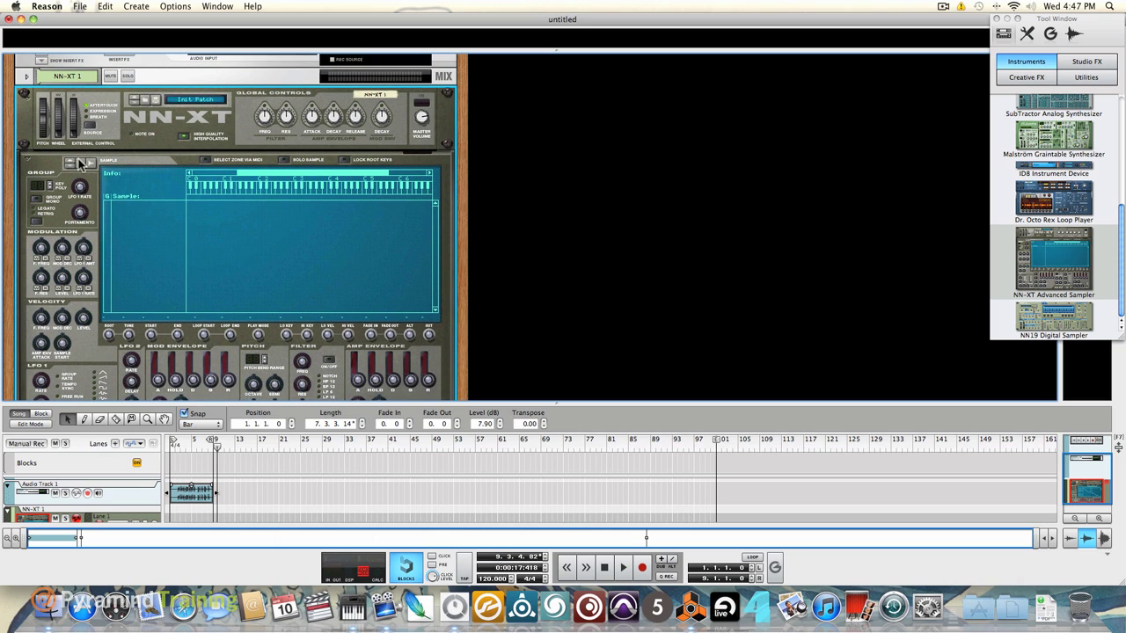
pyautogui.click(92, 166)
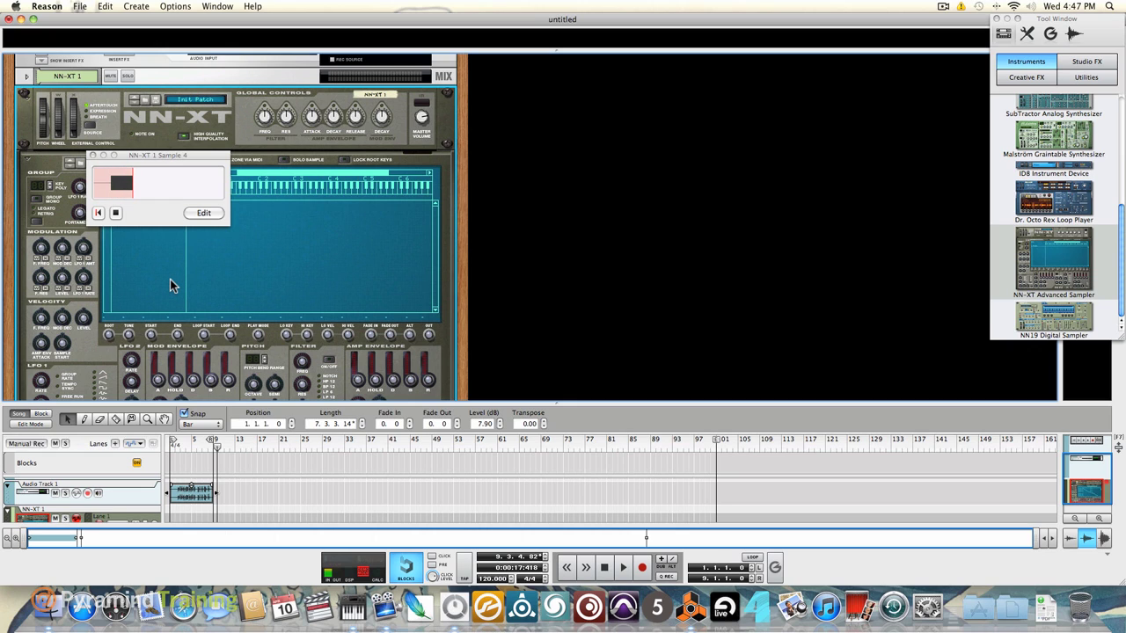
pyautogui.click(115, 213)
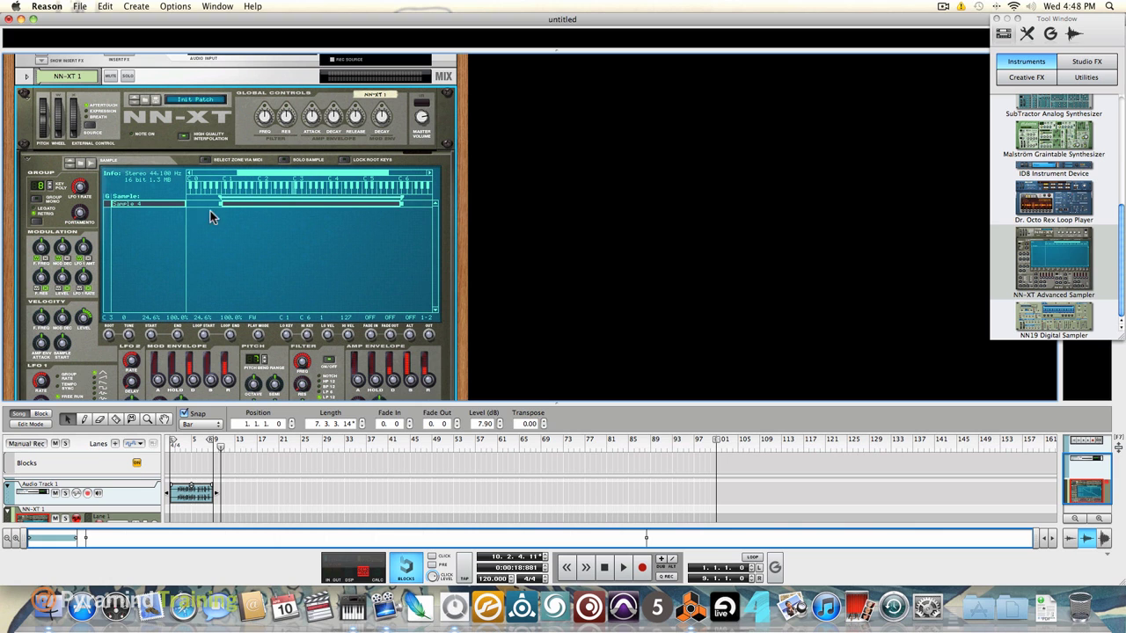
# Edit Sample 4 with a short fade-in at its start and its end marker at about 13, and save it
pyautogui.rightClick(167, 205)
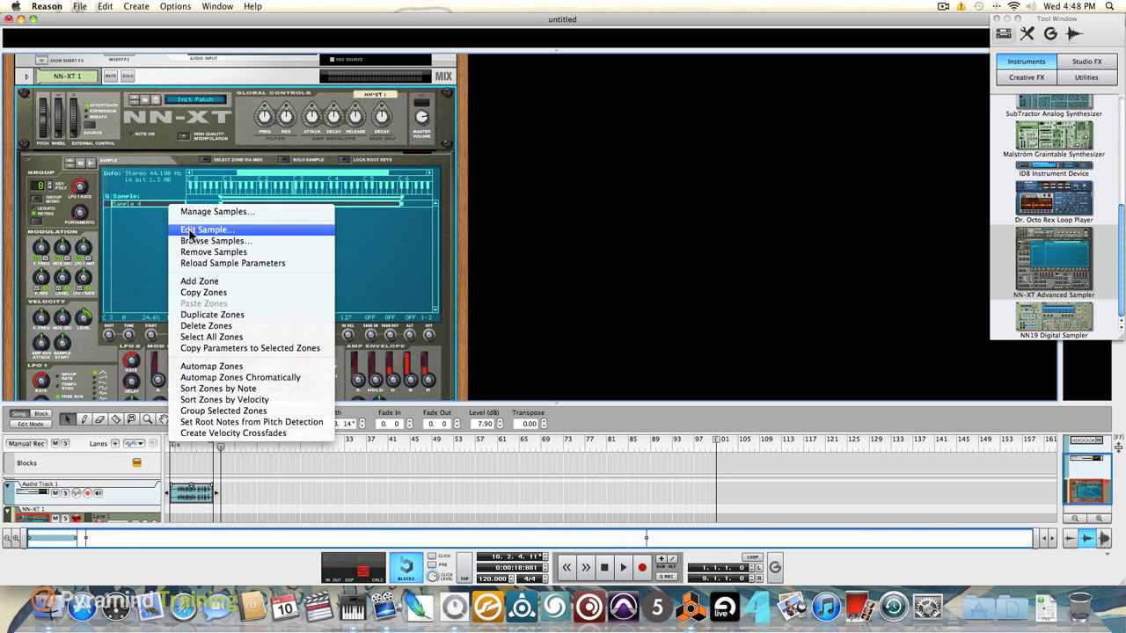
pyautogui.click(190, 230)
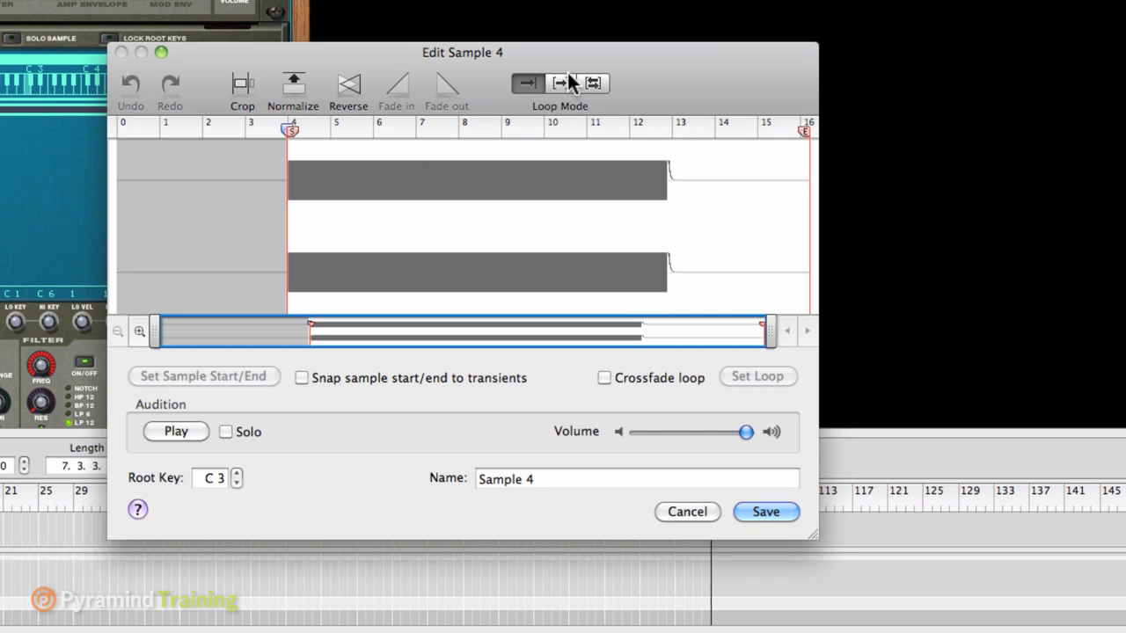
pyautogui.moveTo(300, 189)
pyautogui.mouseDown()
pyautogui.moveTo(282, 194)
pyautogui.moveTo(290, 188)
pyautogui.mouseUp()
pyautogui.click(293, 183)
pyautogui.click(290, 187)
pyautogui.click(284, 185)
pyautogui.moveTo(286, 185); pyautogui.dragTo(293, 185)
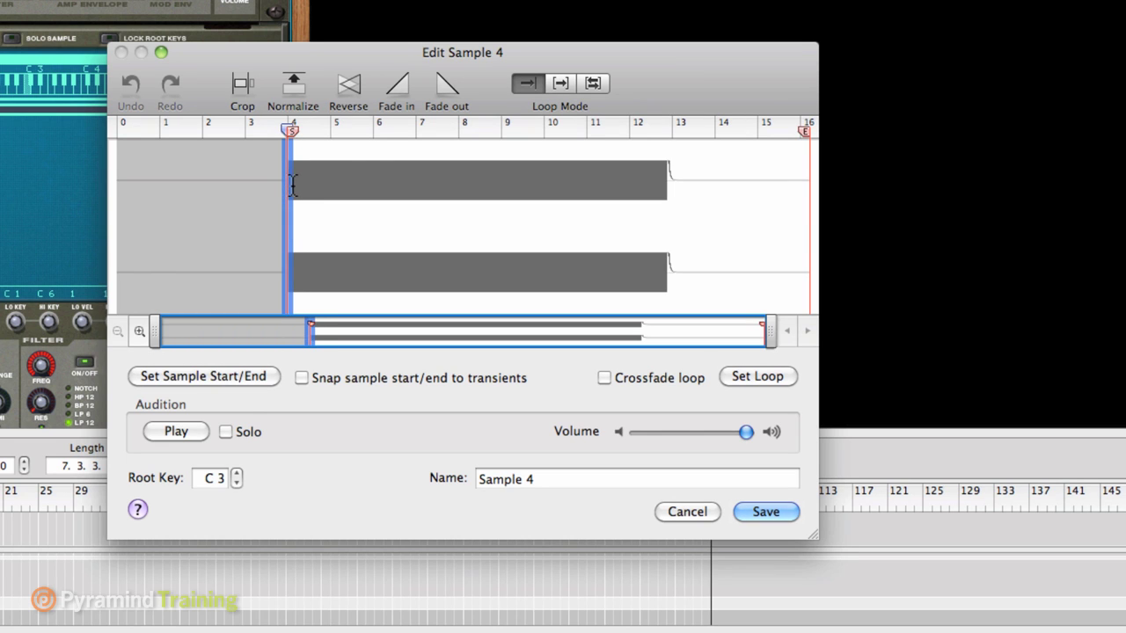
pyautogui.click(400, 89)
pyautogui.click(412, 156)
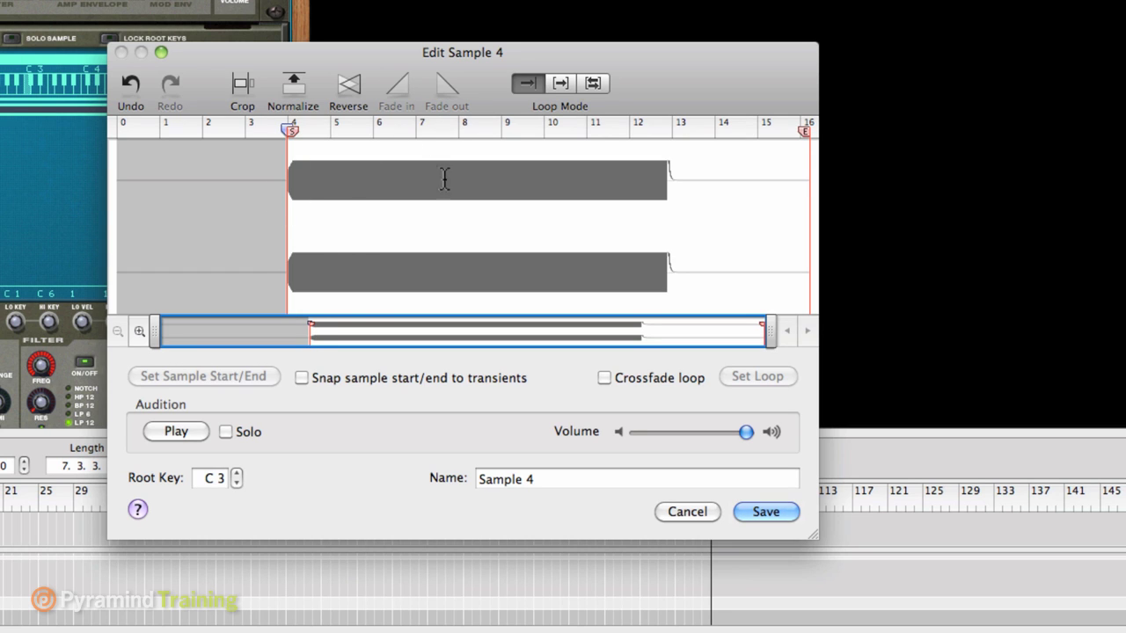
pyautogui.moveTo(804, 130); pyautogui.dragTo(669, 128)
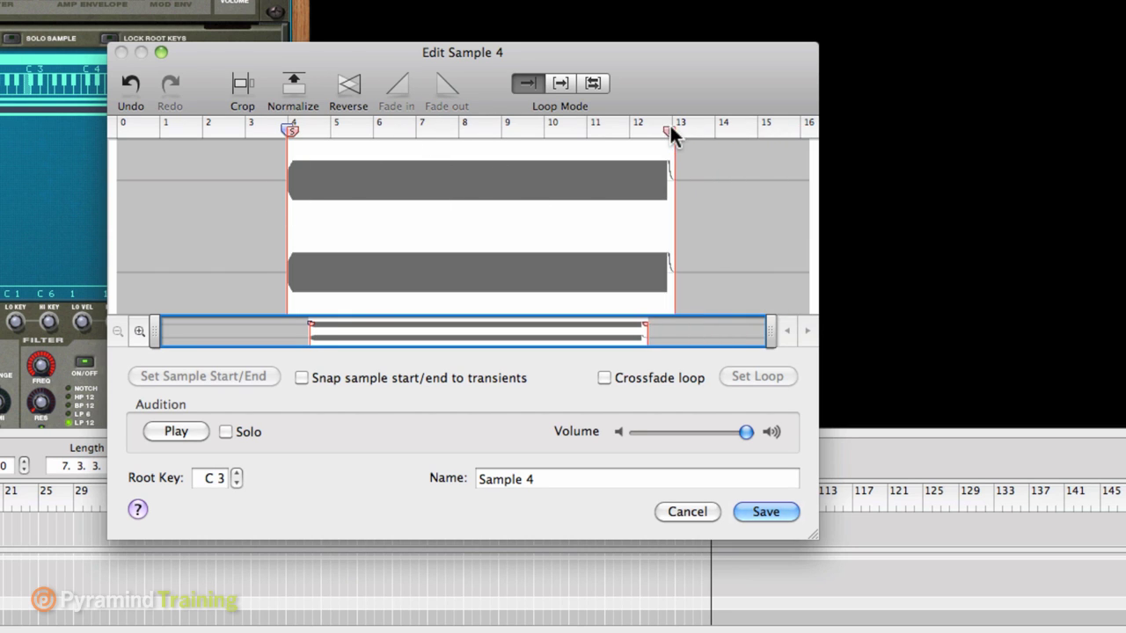
pyautogui.click(794, 513)
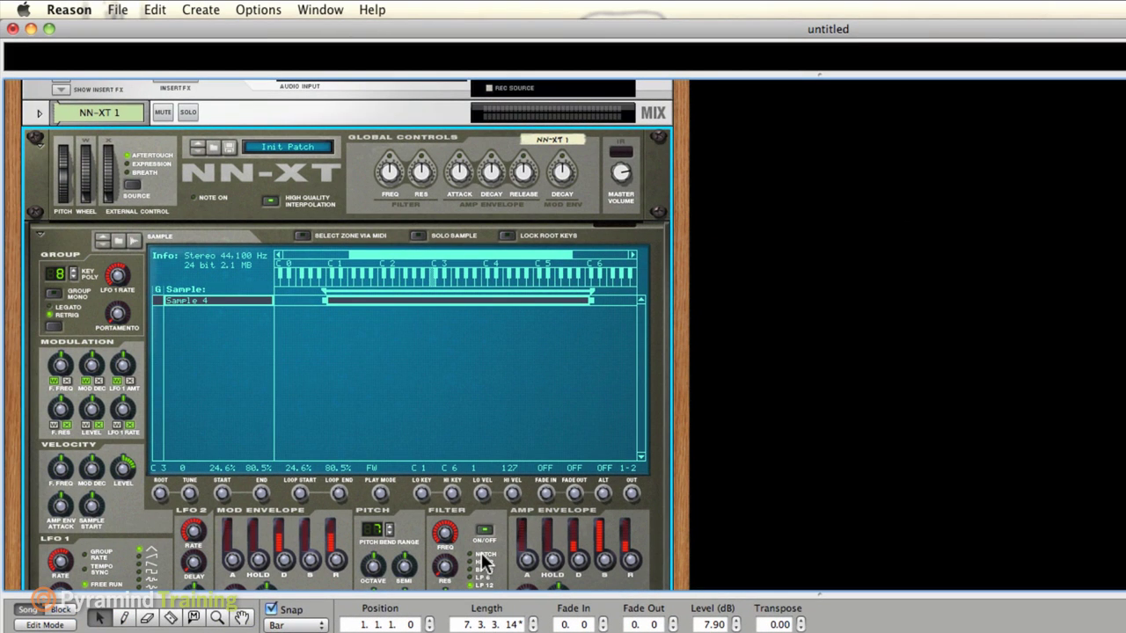
# Show the On-screen Piano Keys and audition the edited sample with the notes C, G, E, A, G and C
pyautogui.press('F4')
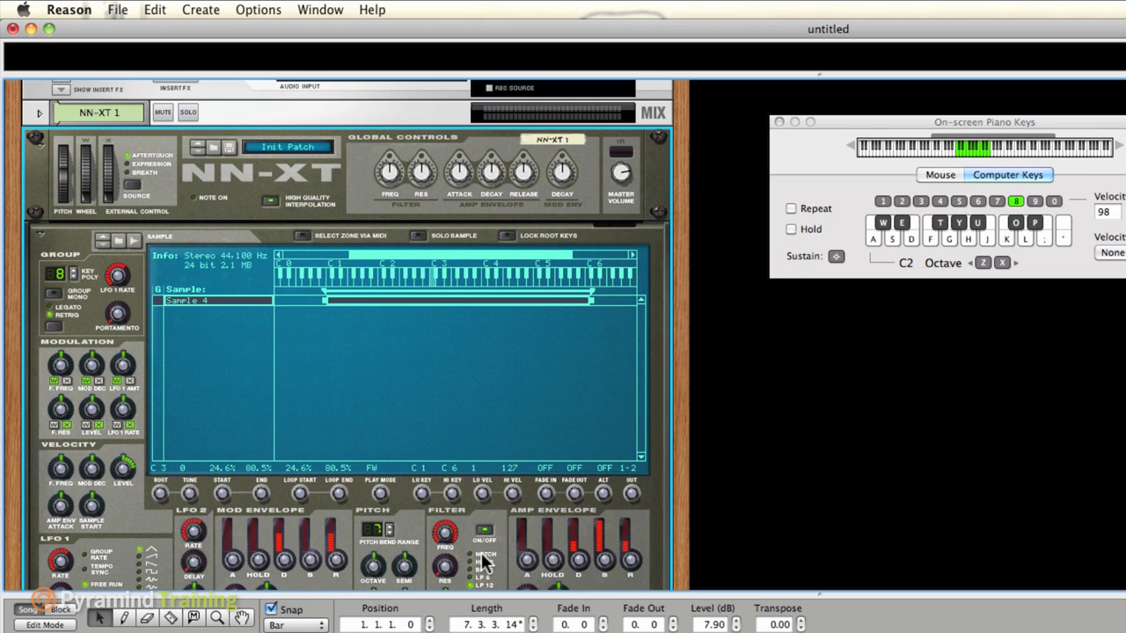
pyautogui.press('a')
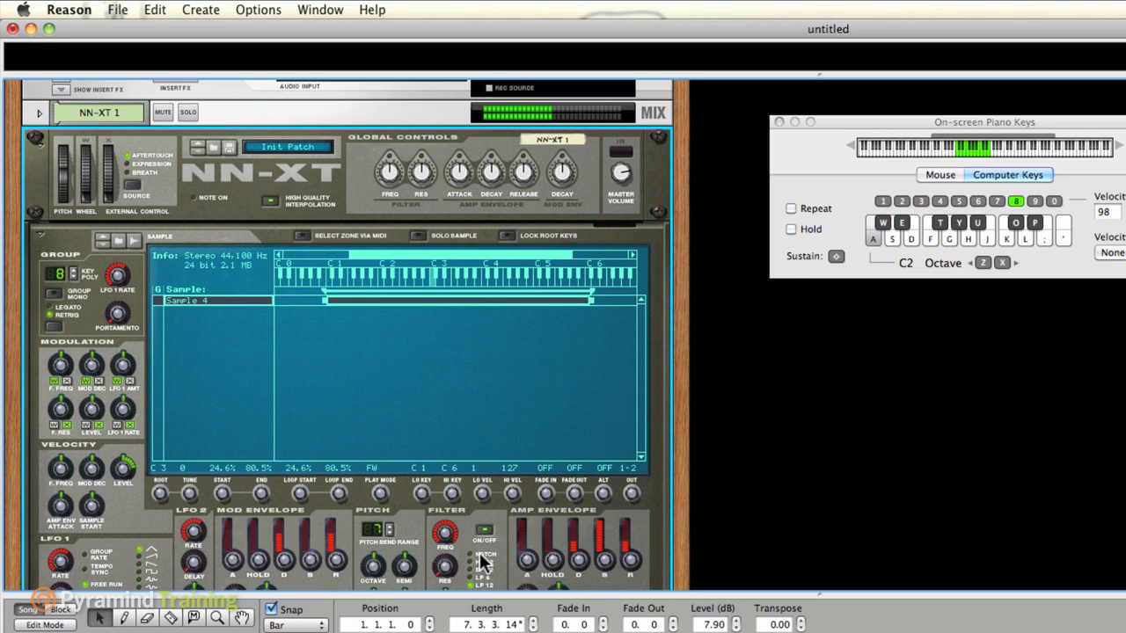
pyautogui.press('g')
pyautogui.press('d')
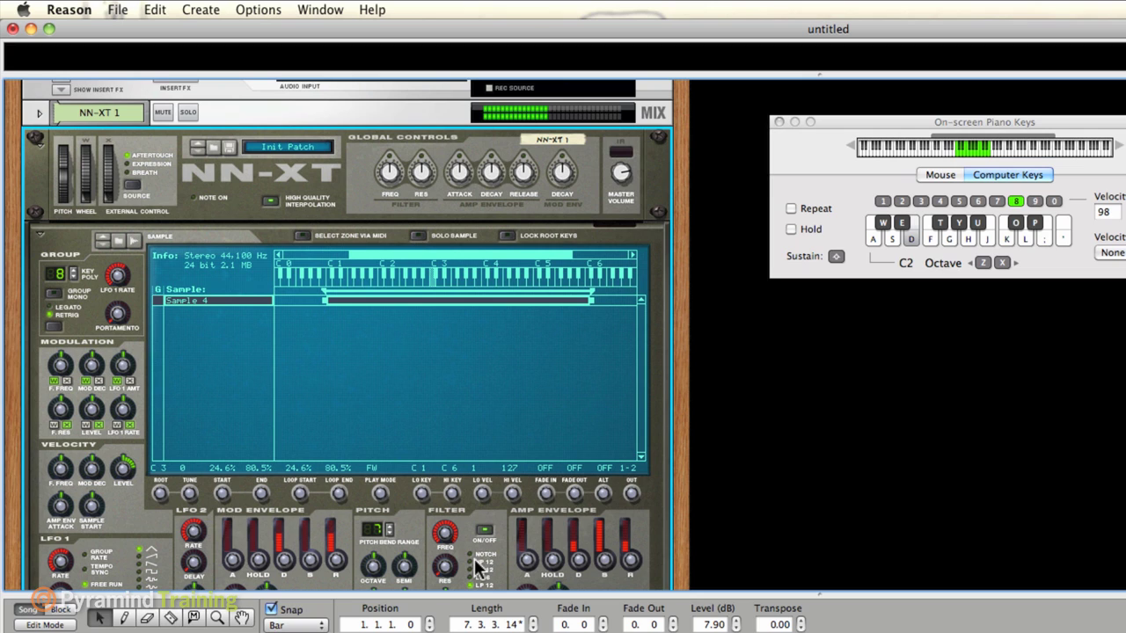
pyautogui.press('h')
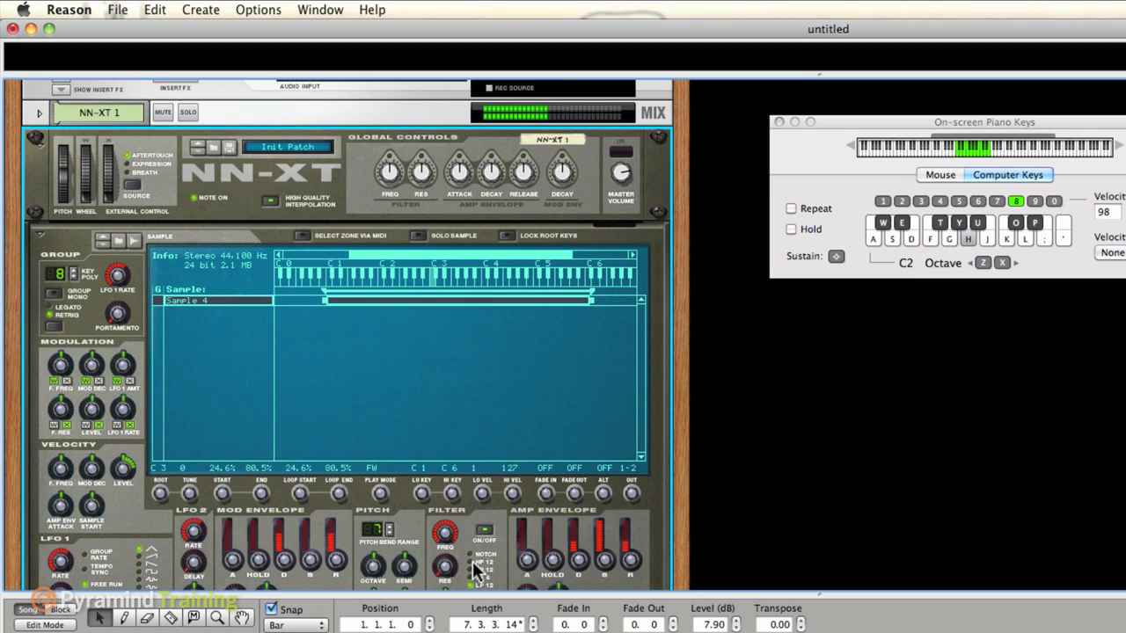
pyautogui.press('g')
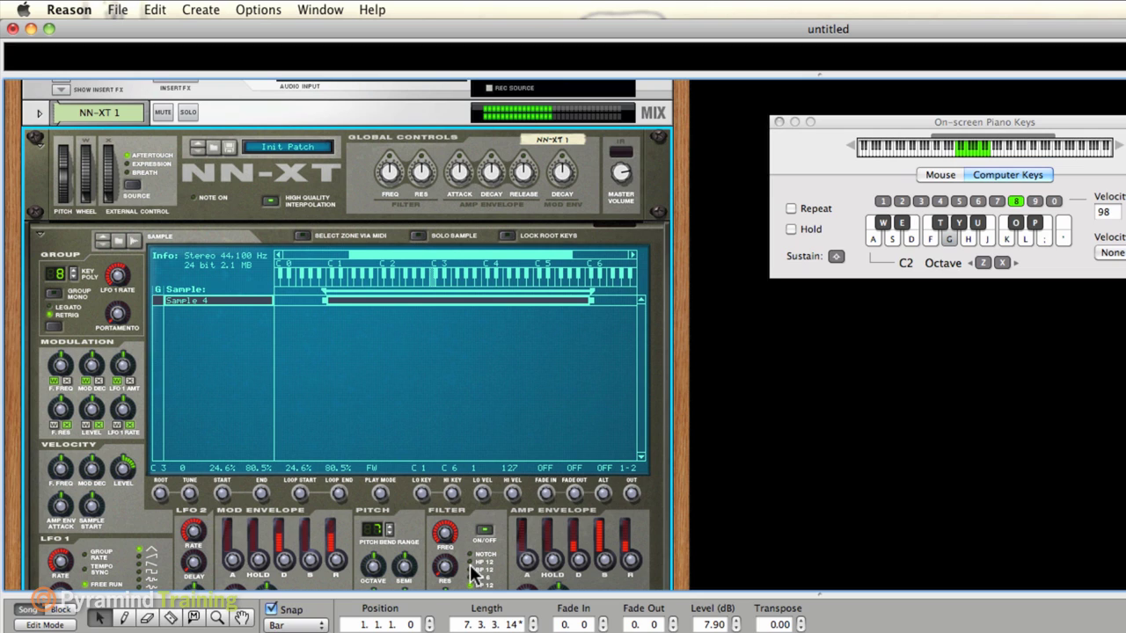
pyautogui.press('a')
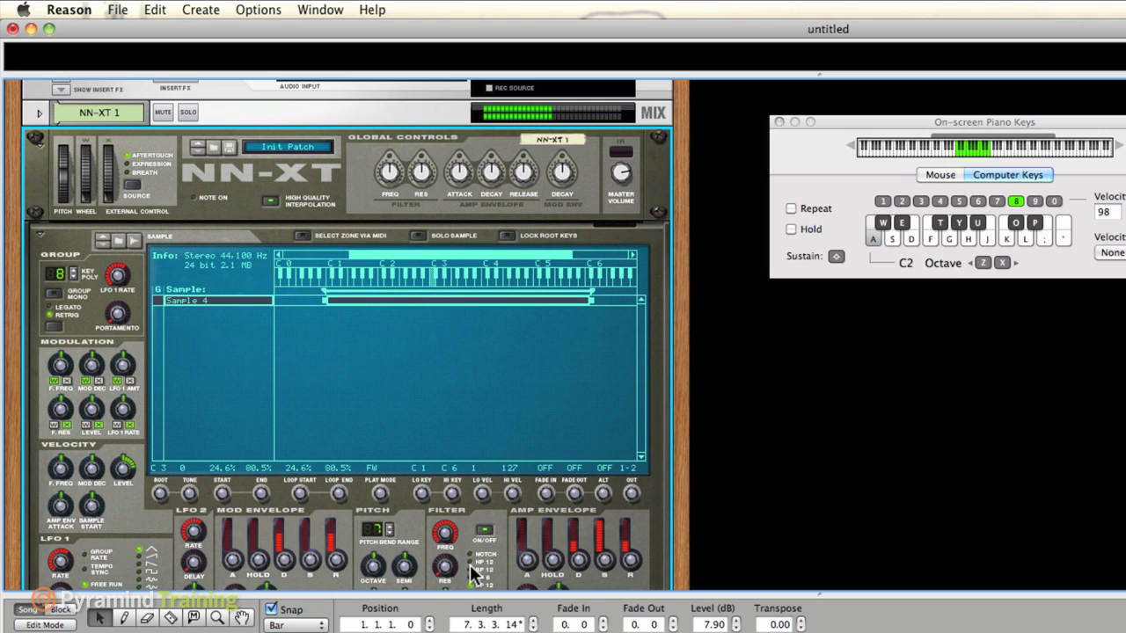